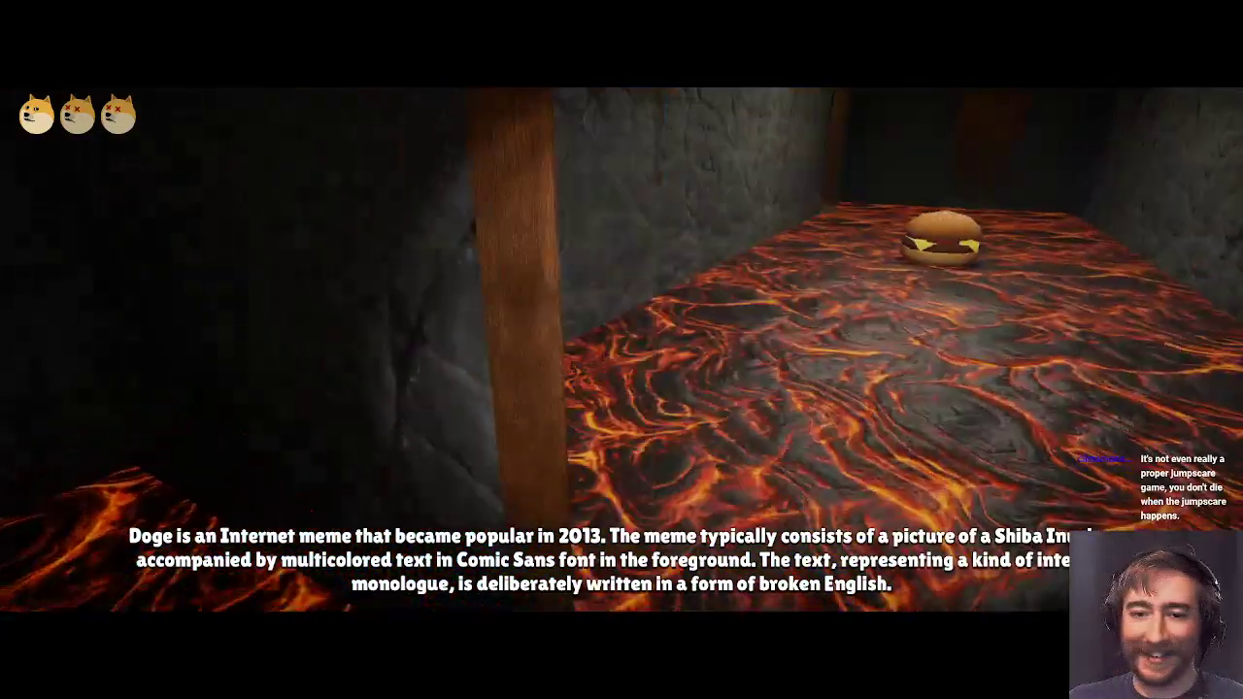
Leave the Buff Doge game and agree to quit it
{"action": "key", "text": "w"}
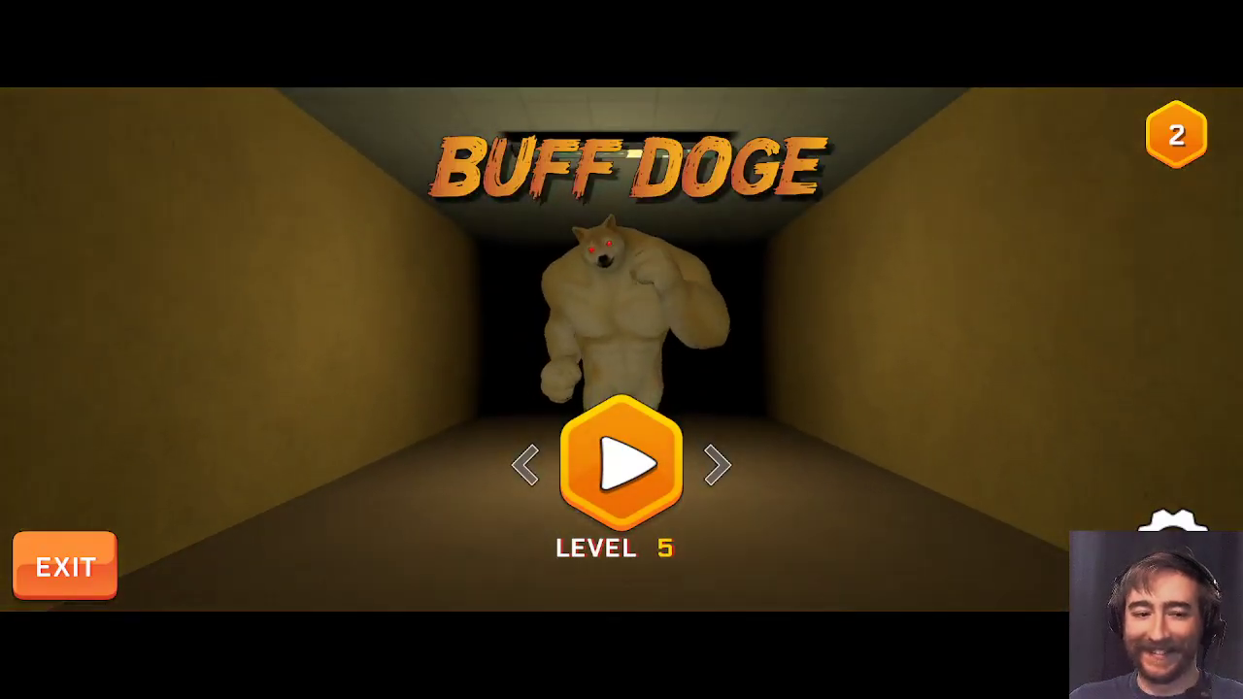
{"action": "key", "text": "Escape"}
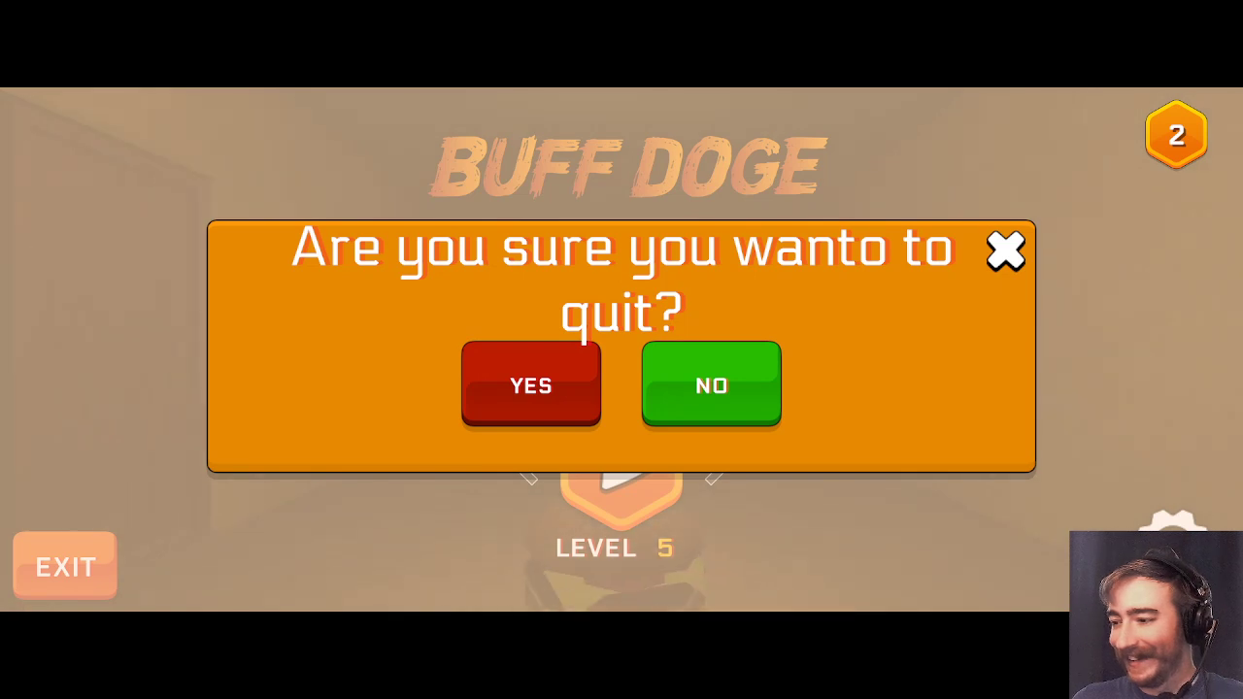
{"action": "left_click", "coordinate": [531, 386]}
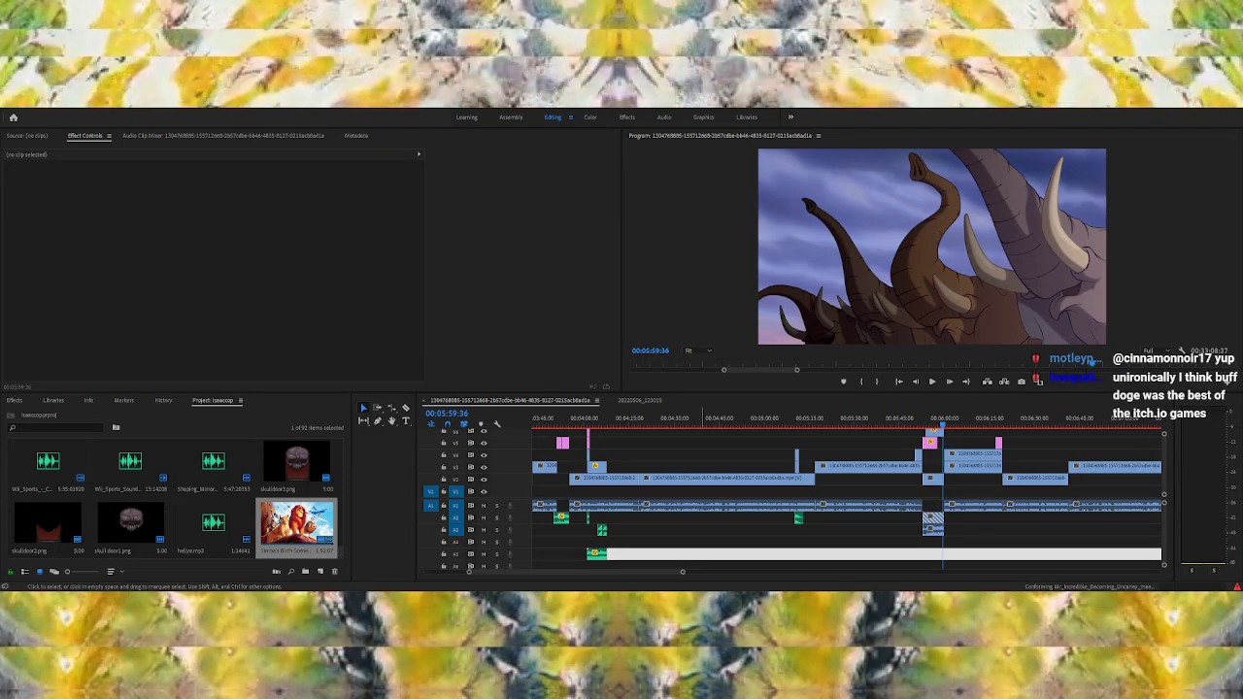
Switch to Photoshop's blank document, paste the screaming face photo and move it to the canvas's right side
{"action": "key", "text": "alt+Tab"}
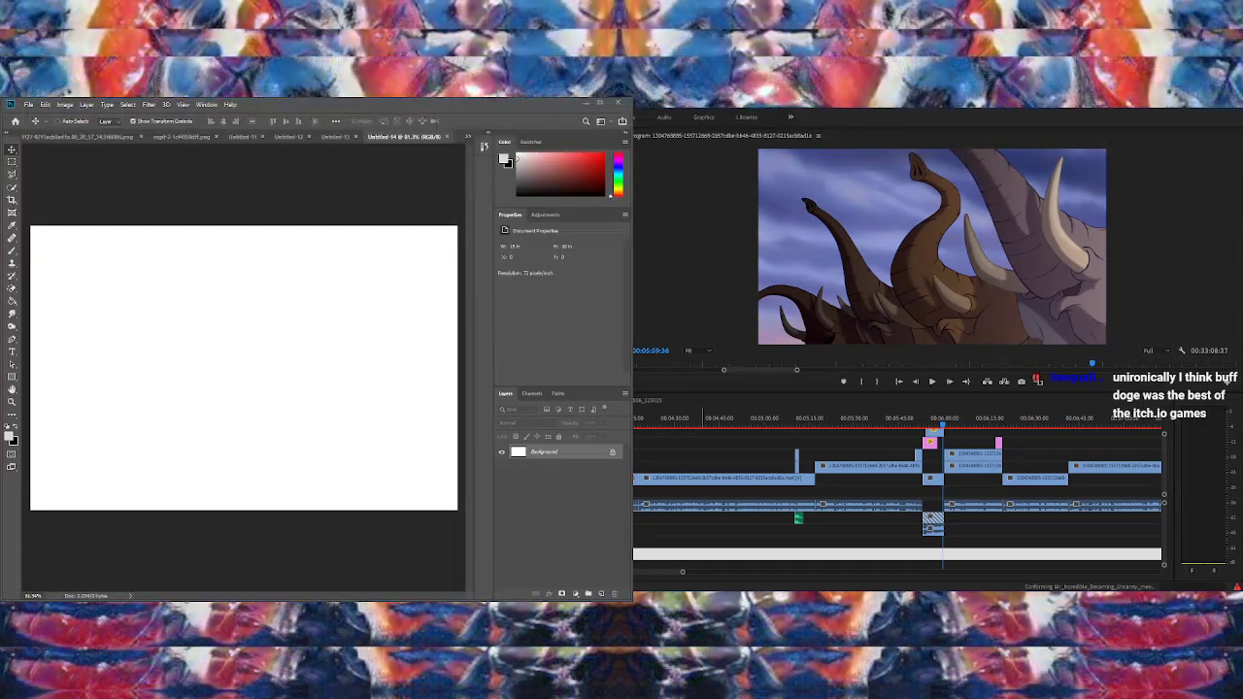
{"action": "double_click", "coordinate": [251, 102]}
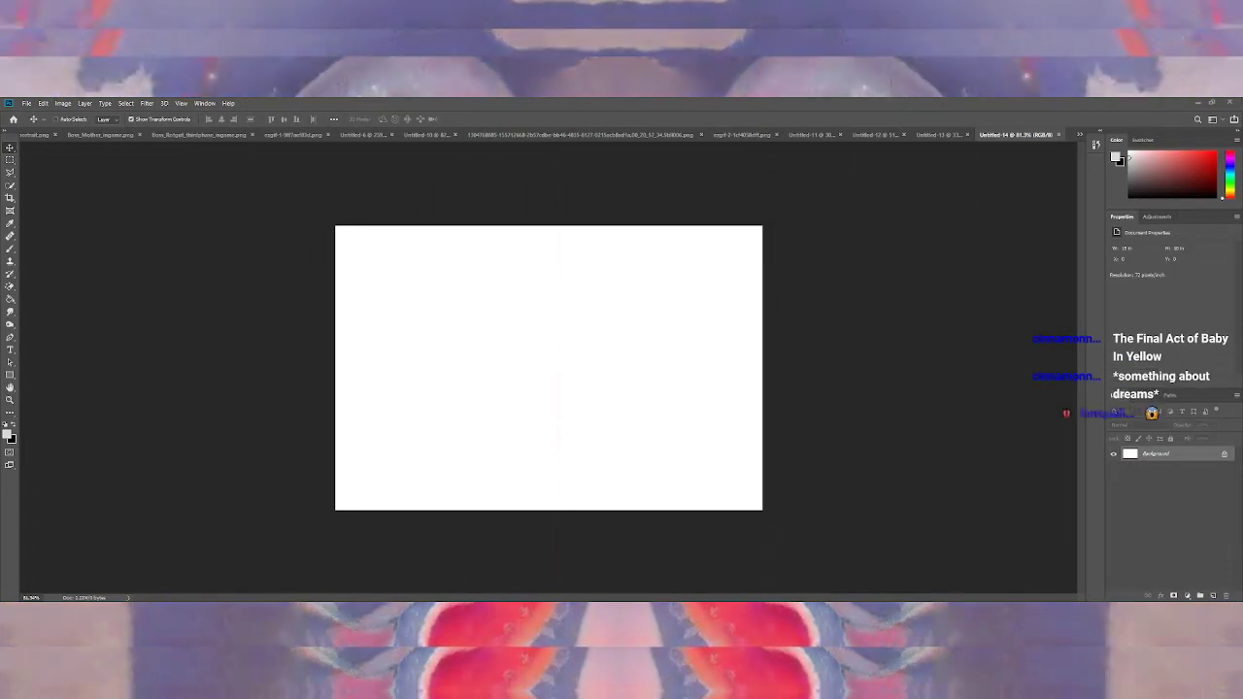
{"action": "scroll", "coordinate": [794, 275], "scroll_direction": "up", "scroll_amount": 2}
{"action": "key", "text": "ctrl+v"}
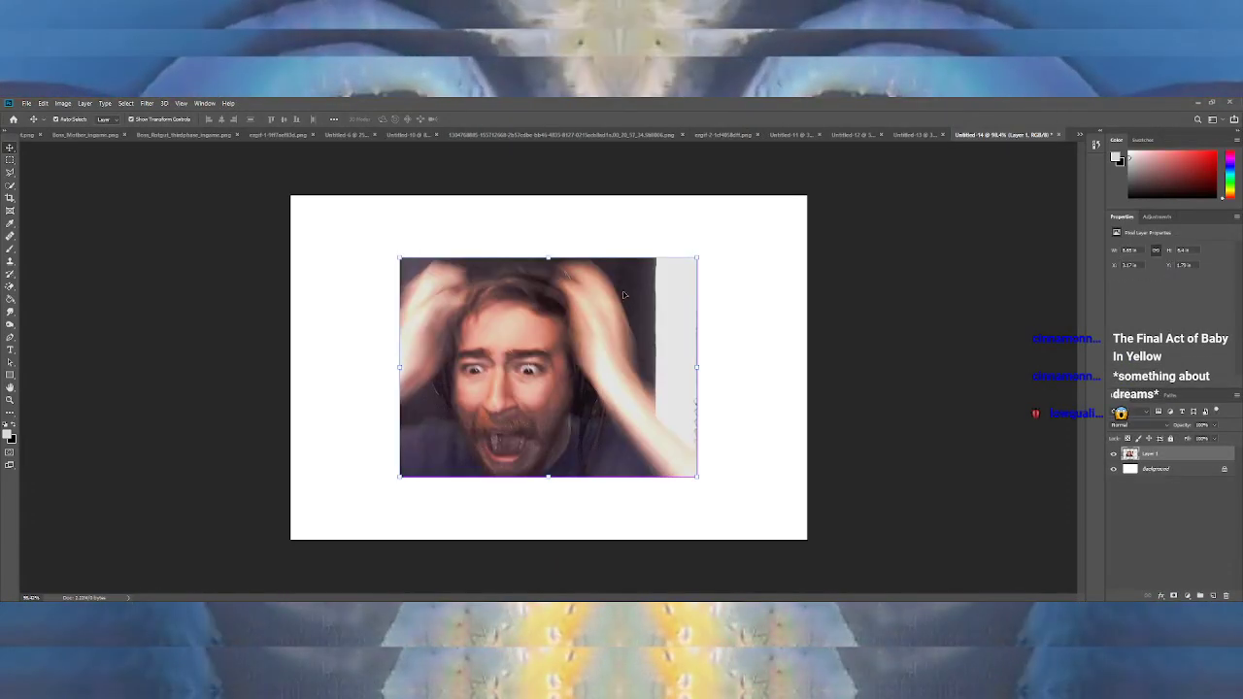
{"action": "left_click_drag", "start_coordinate": [625, 294], "coordinate": [771, 322]}
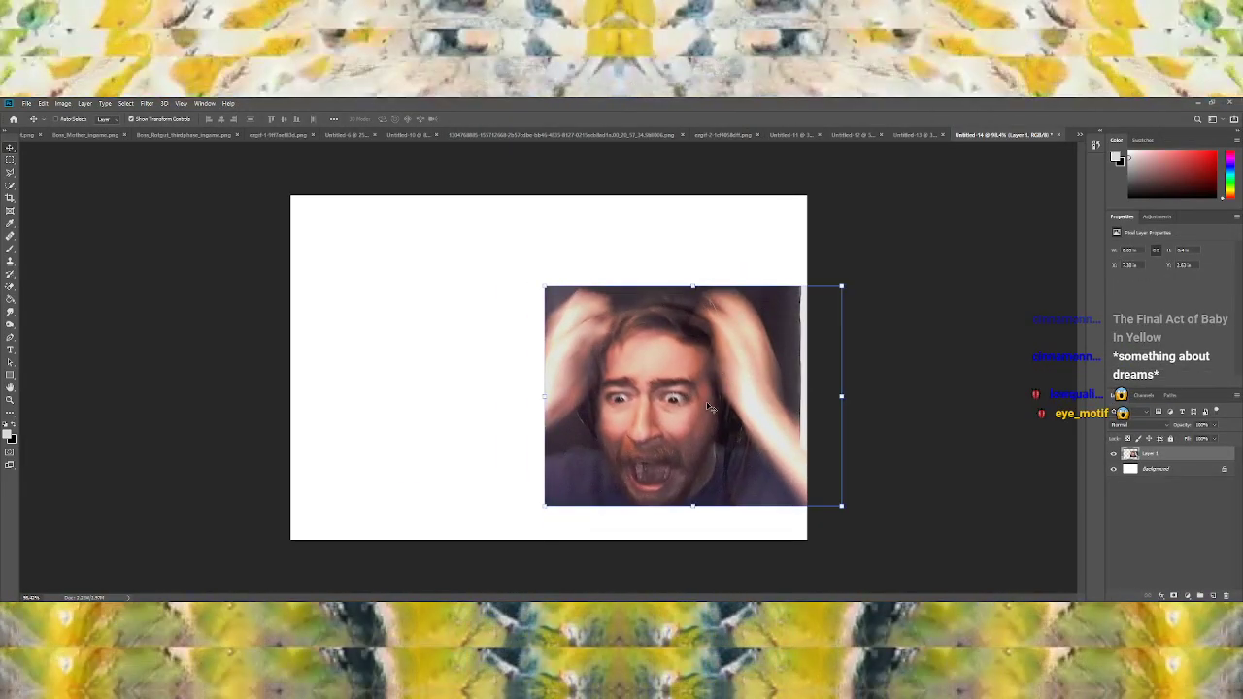
Rotate the face photo clockwise about 11 degrees and enlarge it over the right half of the canvas
{"action": "key", "text": "ctrl+t"}
{"action": "left_click_drag", "start_coordinate": [696, 277], "coordinate": [722, 265]}
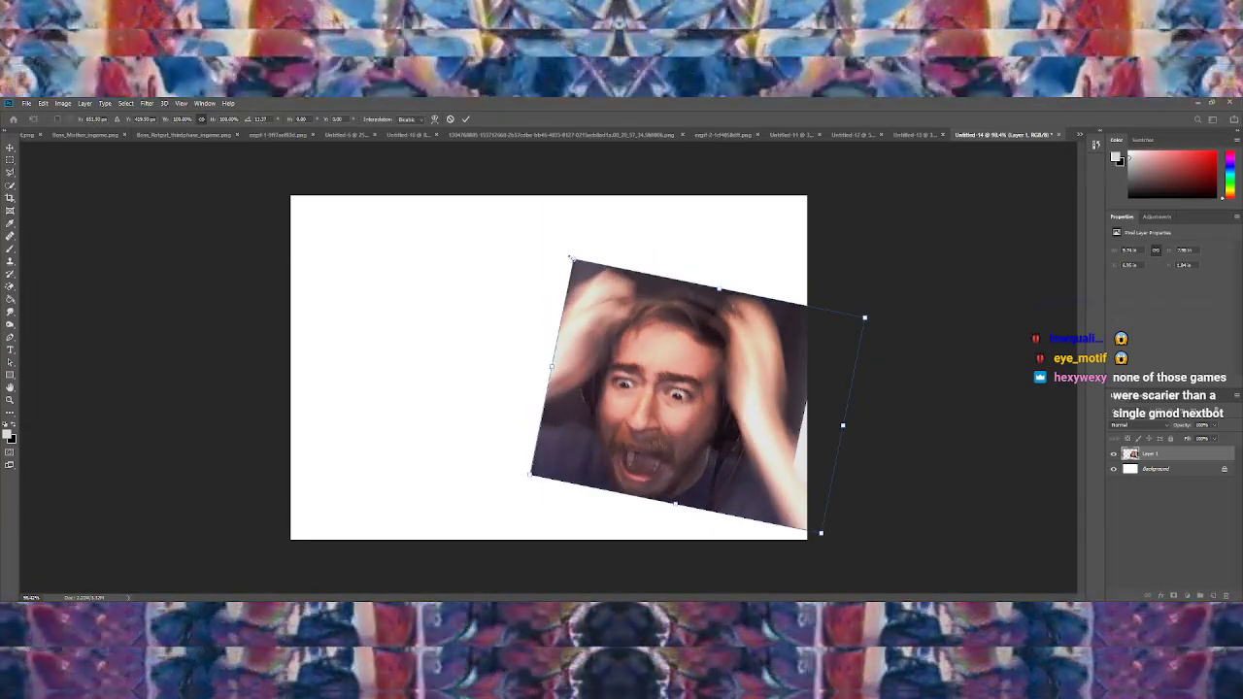
{"action": "left_click_drag", "start_coordinate": [575, 259], "coordinate": [529, 209]}
{"action": "left_click_drag", "start_coordinate": [592, 301], "coordinate": [603, 307]}
Erase the dark background around the hands, head and outer arm of the face photo with a larger eraser
{"action": "left_click", "coordinate": [11, 287]}
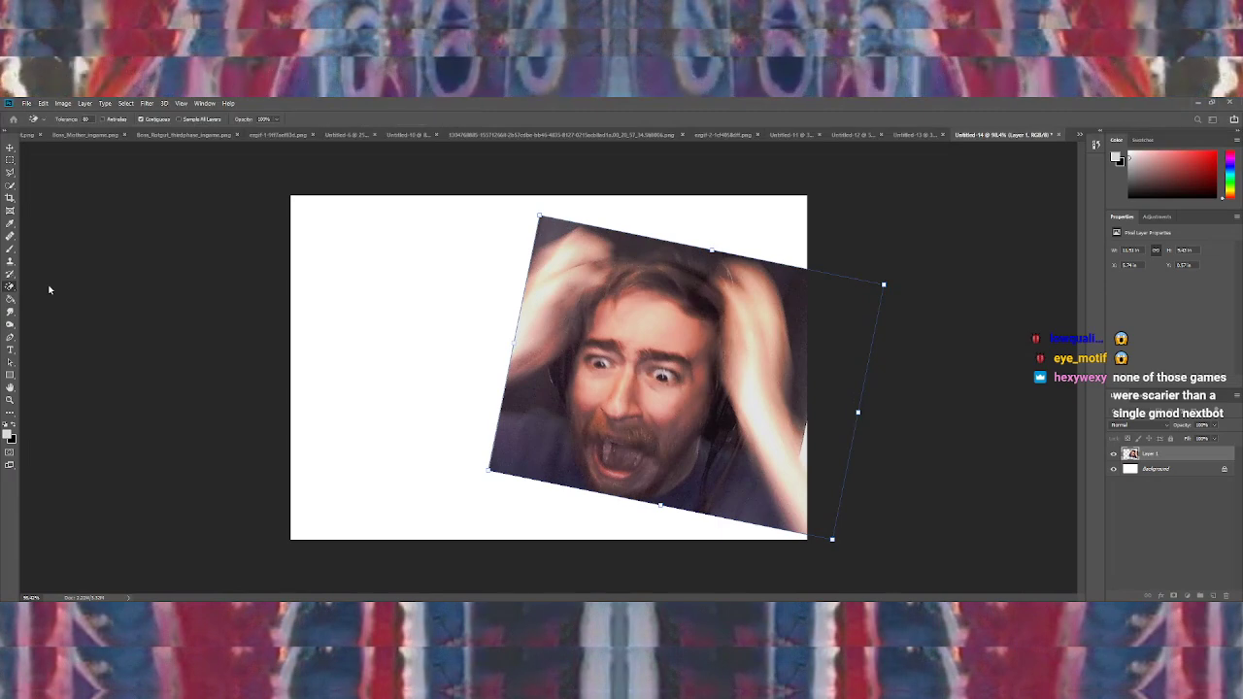
{"action": "key", "text": "bracketright"}
{"action": "key", "text": "bracketright"}
{"action": "key", "text": "bracketright"}
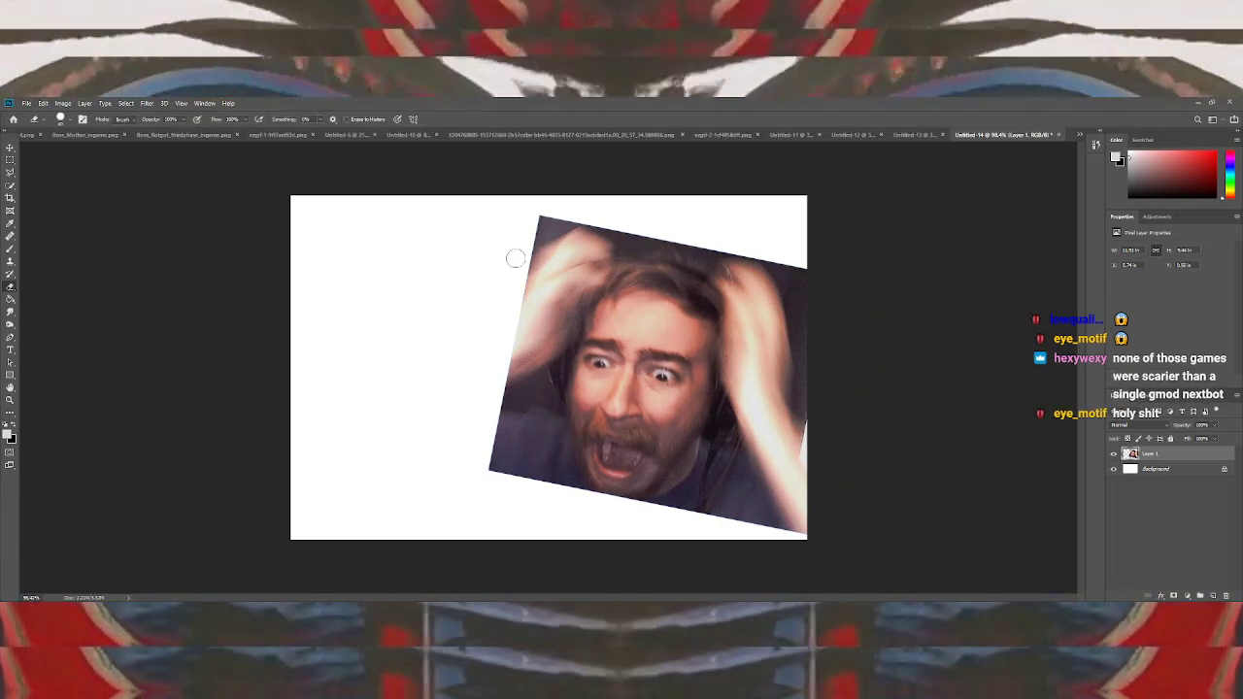
{"action": "mouse_move", "coordinate": [530, 258]}
{"action": "left_mouse_down"}
{"action": "mouse_move", "coordinate": [565, 208]}
{"action": "mouse_move", "coordinate": [522, 255]}
{"action": "mouse_move", "coordinate": [585, 216]}
{"action": "mouse_move", "coordinate": [619, 219]}
{"action": "mouse_move", "coordinate": [623, 242]}
{"action": "mouse_move", "coordinate": [641, 247]}
{"action": "mouse_move", "coordinate": [767, 249]}
{"action": "mouse_move", "coordinate": [800, 302]}
{"action": "mouse_move", "coordinate": [812, 265]}
{"action": "mouse_move", "coordinate": [812, 423]}
{"action": "left_mouse_up"}
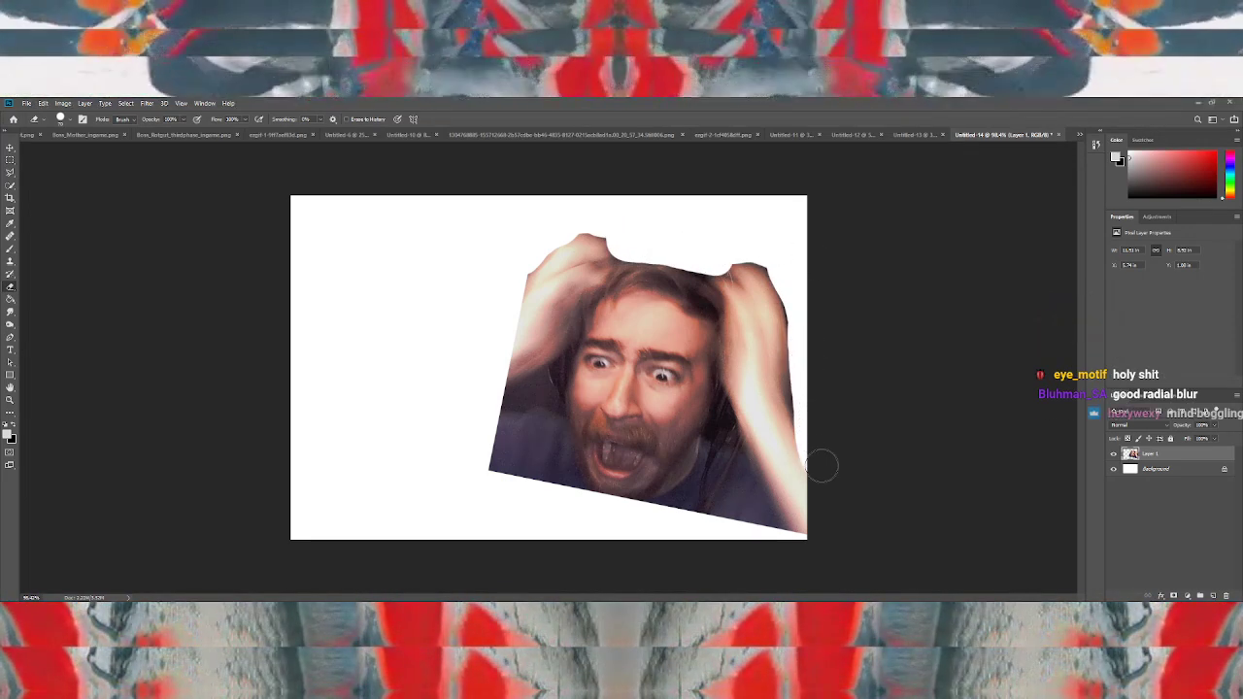
{"action": "left_click_drag", "start_coordinate": [508, 400], "coordinate": [541, 383]}
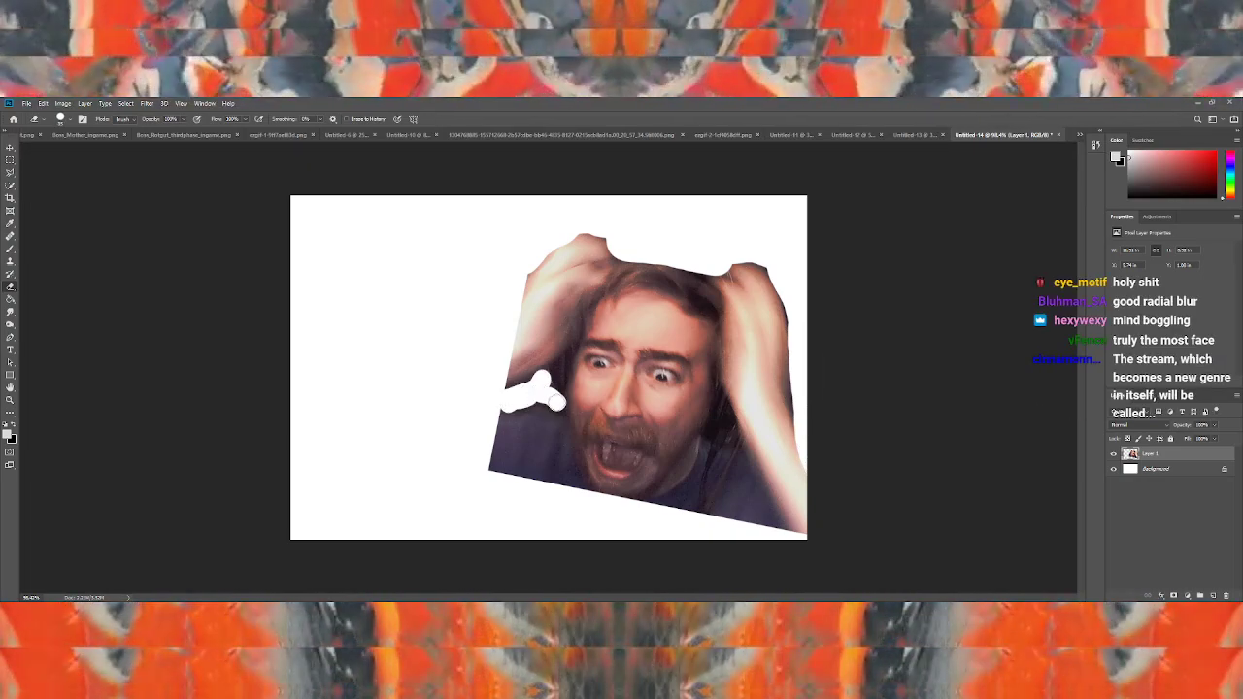
{"action": "key", "text": "ctrl+z"}
{"action": "key", "text": "ctrl+z"}
Shift the face cutout slightly up and right, and paste the yellow baby screenshot with the baby near the canvas centre
{"action": "key", "text": "v"}
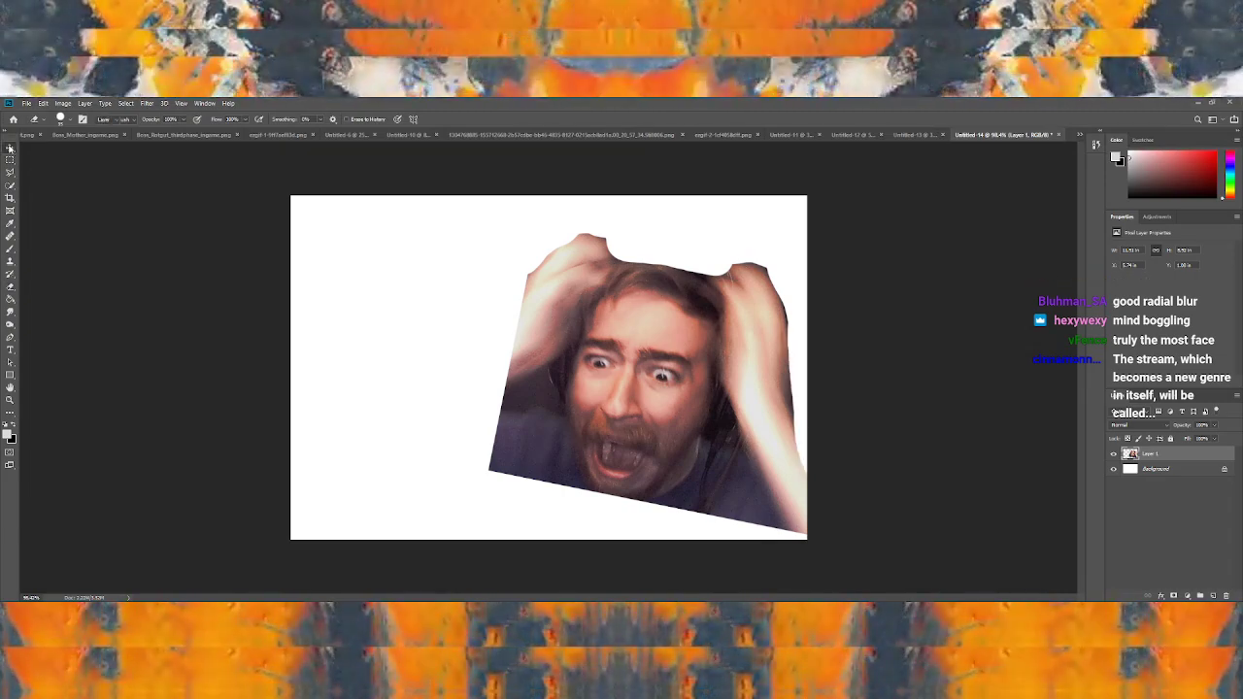
{"action": "mouse_move", "coordinate": [582, 330]}
{"action": "left_mouse_down"}
{"action": "mouse_move", "coordinate": [613, 370]}
{"action": "mouse_move", "coordinate": [582, 296]}
{"action": "left_mouse_up"}
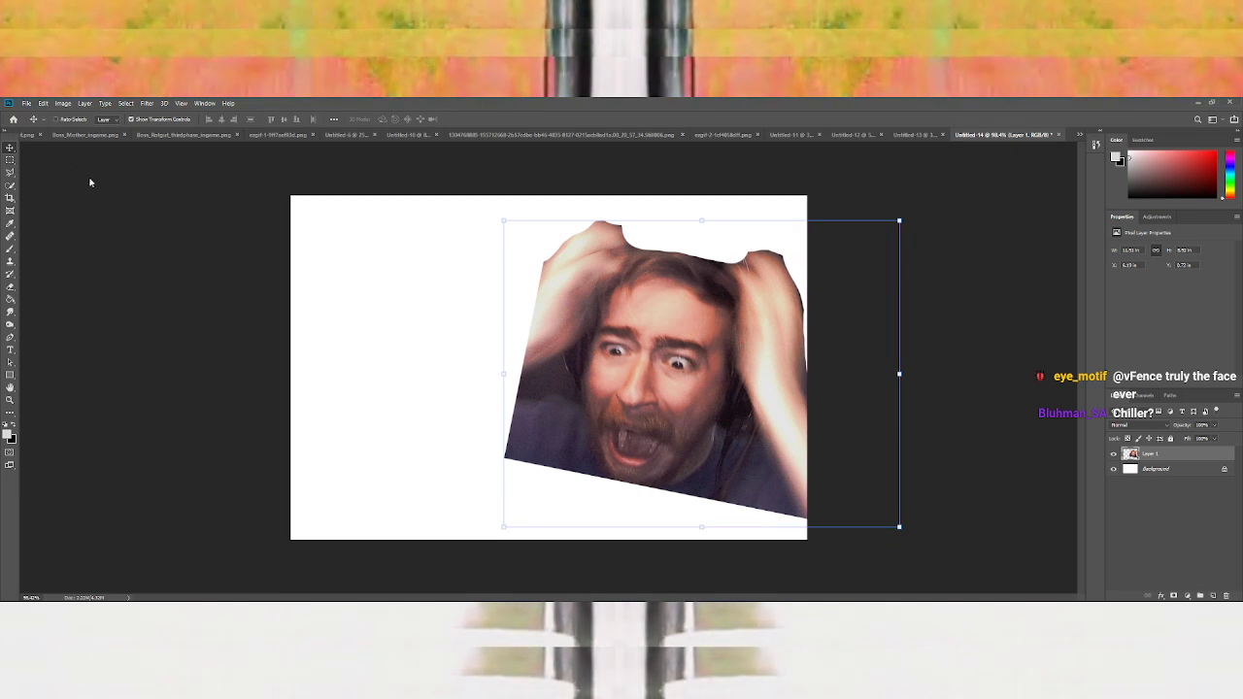
{"action": "key", "text": "ctrl+v"}
{"action": "left_click_drag", "start_coordinate": [589, 362], "coordinate": [493, 357]}
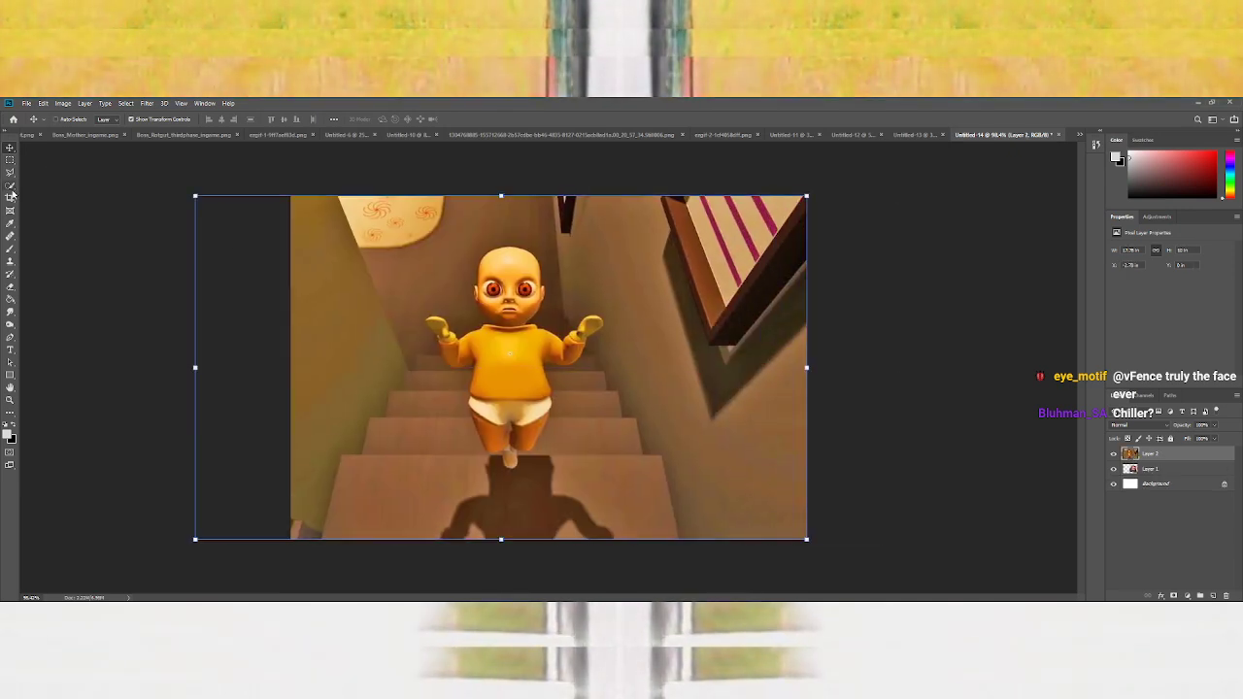
Select the whole yellow baby with Quick Selection, copy it to a new layer and hide the original screenshot layer
{"action": "left_click", "coordinate": [10, 185]}
{"action": "scroll", "coordinate": [468, 348], "scroll_direction": "up", "scroll_amount": 4}
{"action": "mouse_move", "coordinate": [503, 488]}
{"action": "left_mouse_down"}
{"action": "mouse_move", "coordinate": [529, 383]}
{"action": "mouse_move", "coordinate": [437, 352]}
{"action": "left_mouse_up"}
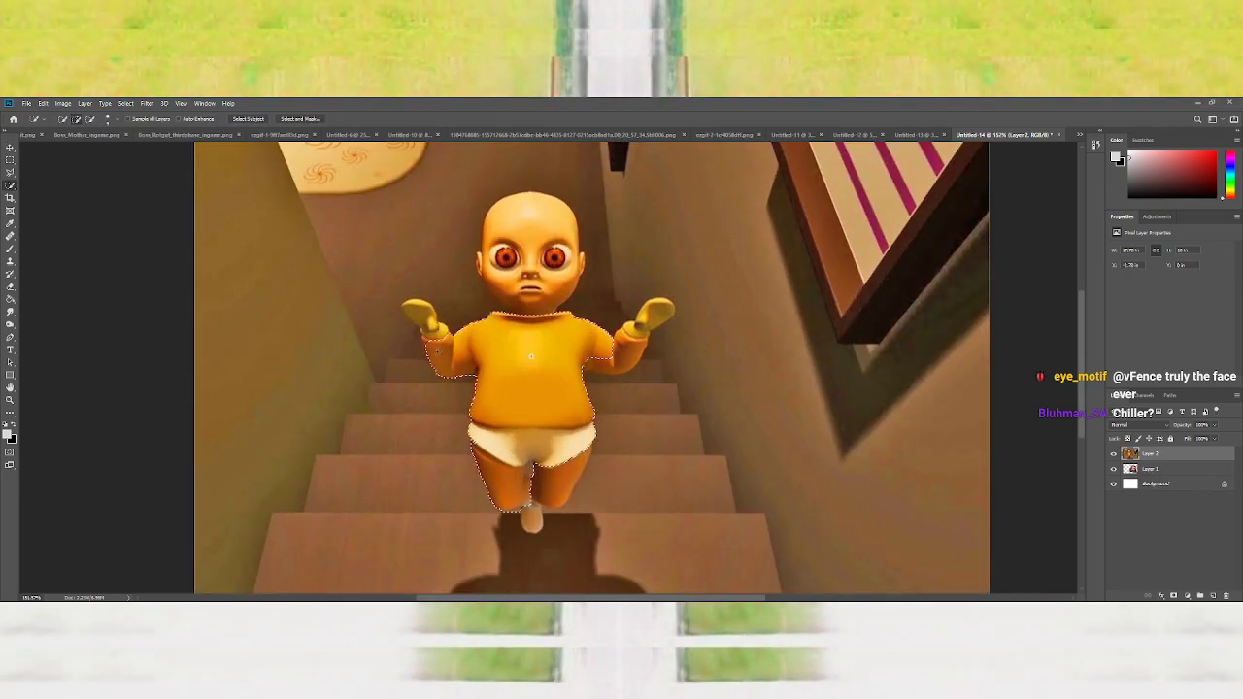
{"action": "left_click_drag", "start_coordinate": [501, 233], "coordinate": [529, 291]}
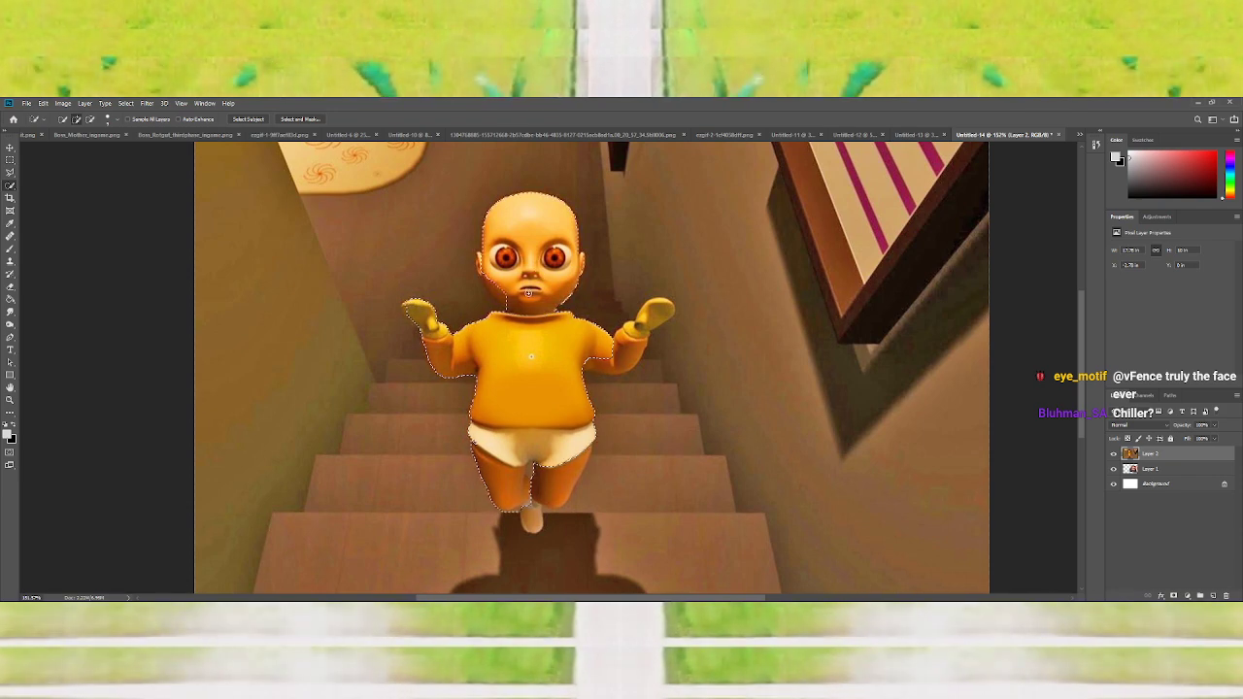
{"action": "left_click", "coordinate": [497, 293]}
{"action": "key", "text": "ctrl+z"}
{"action": "left_click", "coordinate": [503, 291]}
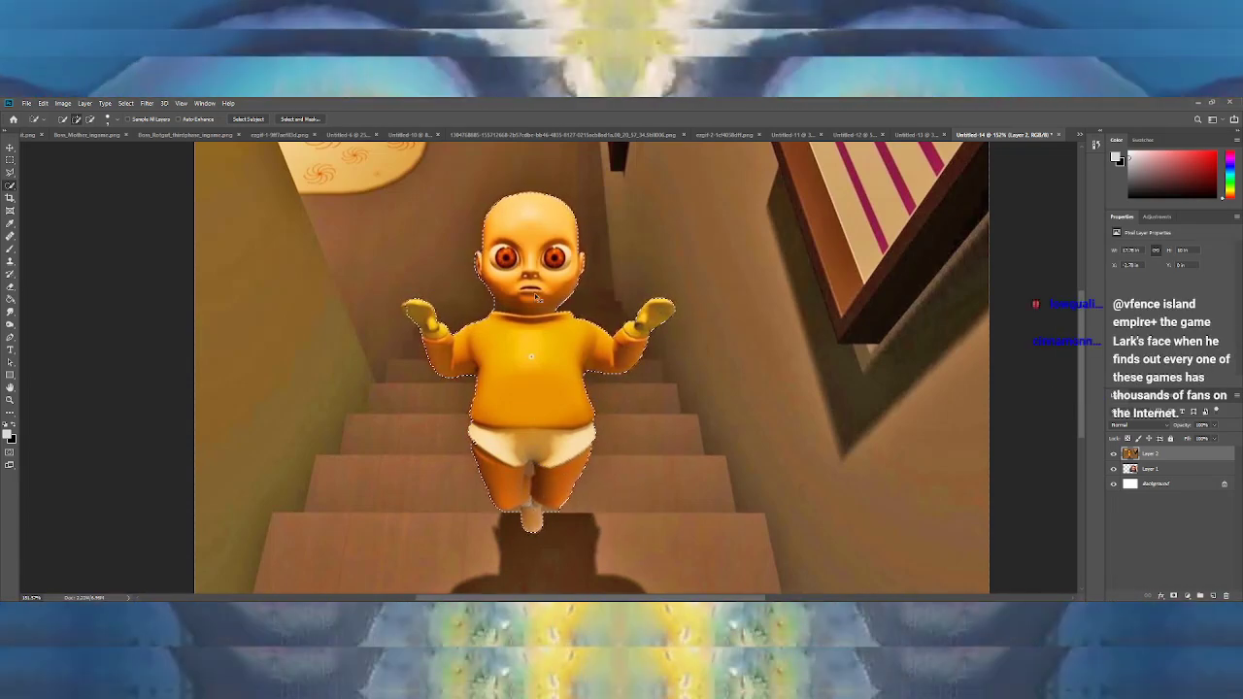
{"action": "key", "text": "ctrl+j"}
{"action": "left_click", "coordinate": [1114, 469]}
{"action": "scroll", "coordinate": [118, 147], "scroll_direction": "down", "scroll_amount": 4}
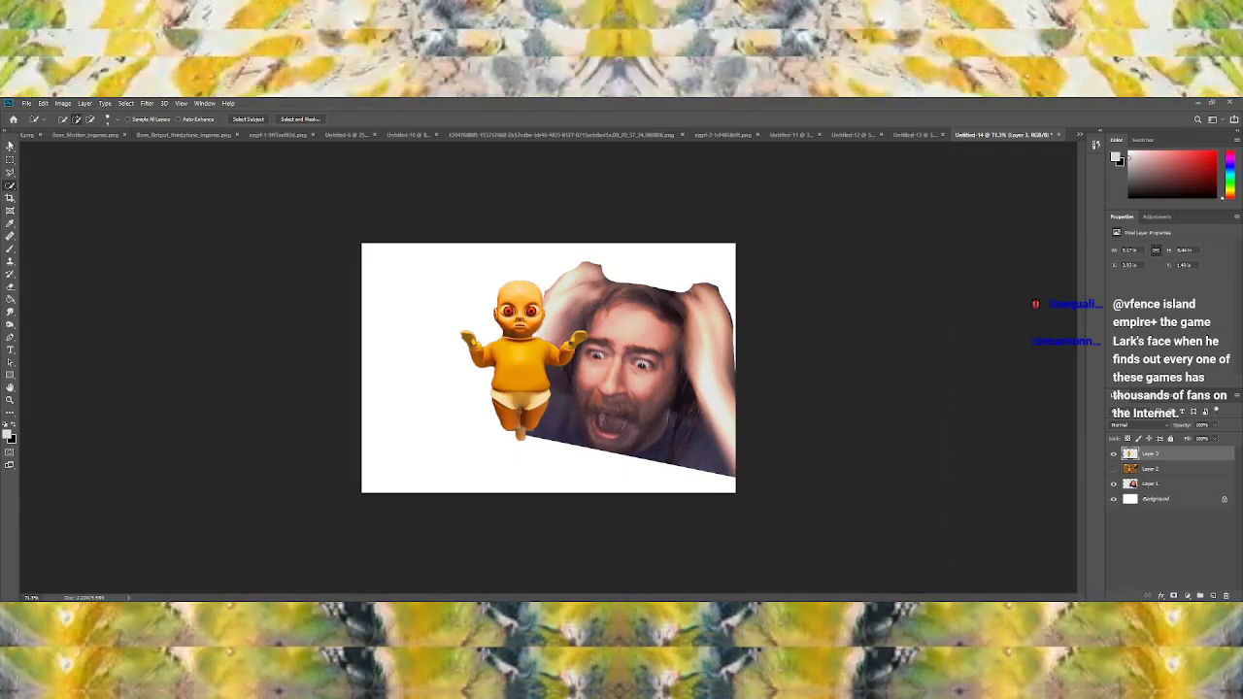
Enlarge and tilt the yellow baby cutout, and place it in the canvas's lower-left area
{"action": "left_click", "coordinate": [11, 159]}
{"action": "left_click", "coordinate": [11, 148]}
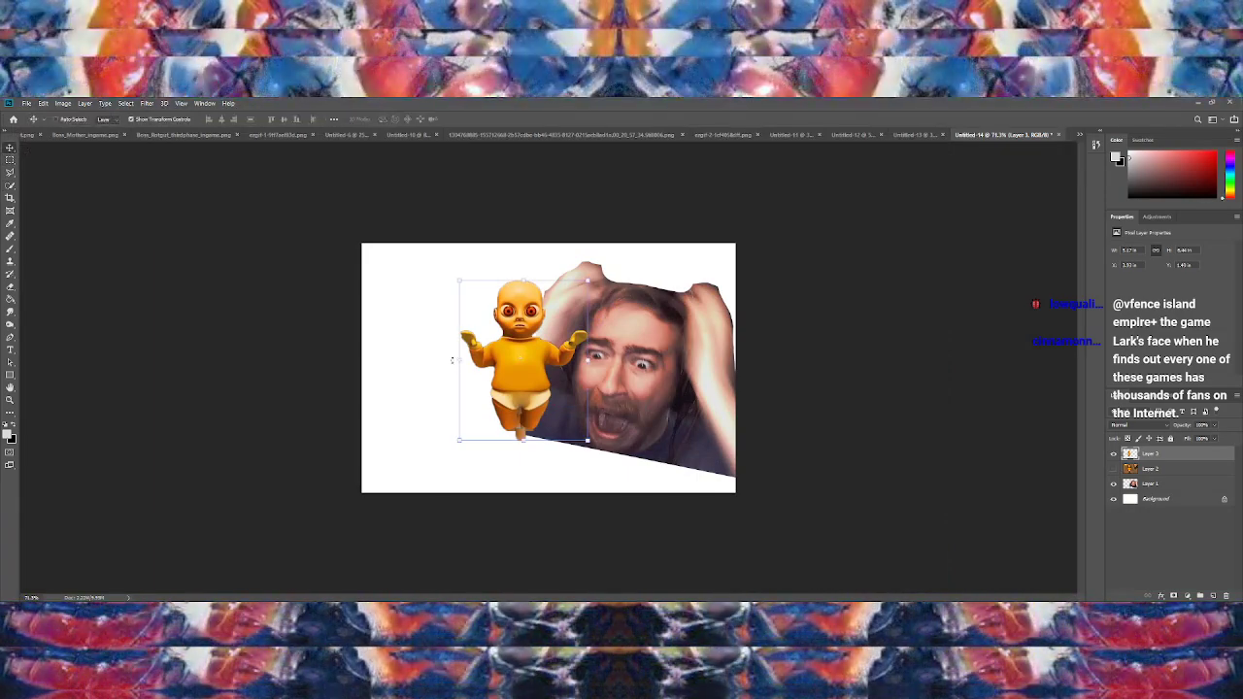
{"action": "left_click_drag", "start_coordinate": [461, 359], "coordinate": [487, 407]}
{"action": "left_click_drag", "start_coordinate": [475, 239], "coordinate": [475, 297]}
{"action": "left_click_drag", "start_coordinate": [484, 386], "coordinate": [530, 435]}
Paste the black picture with coloured lettering and the purple Teletubby picture directly above the Background layer
{"action": "left_click", "coordinate": [1160, 502]}
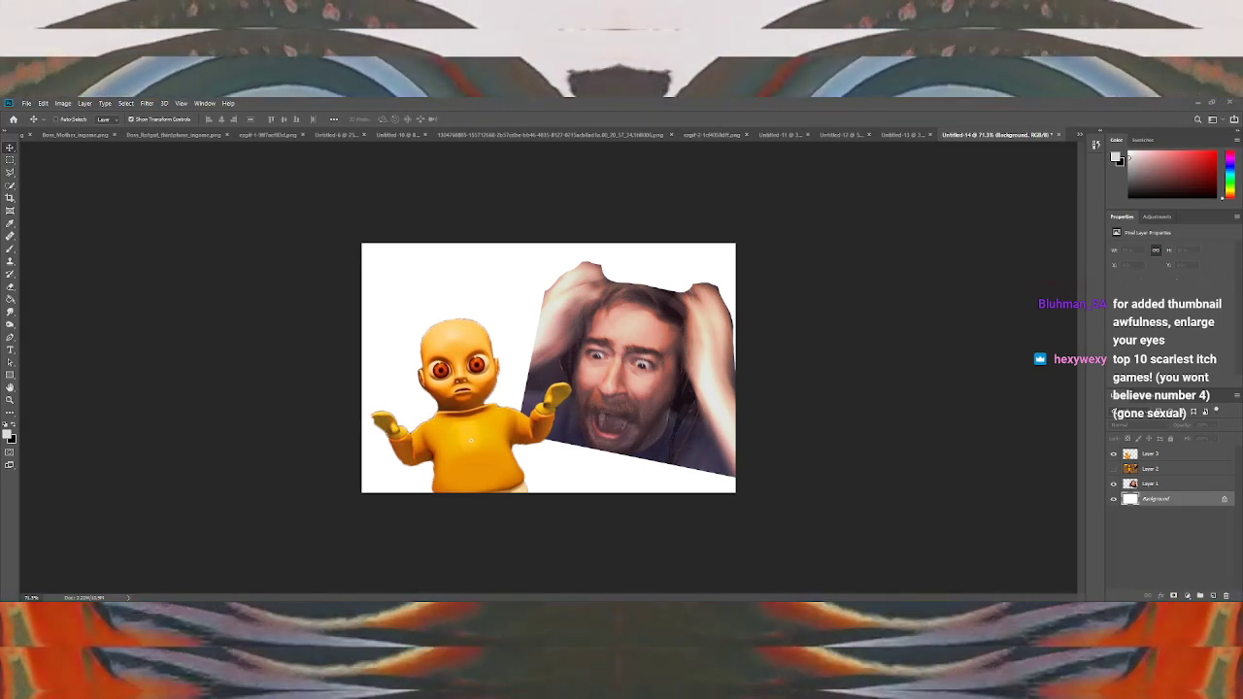
{"action": "key", "text": "ctrl+v"}
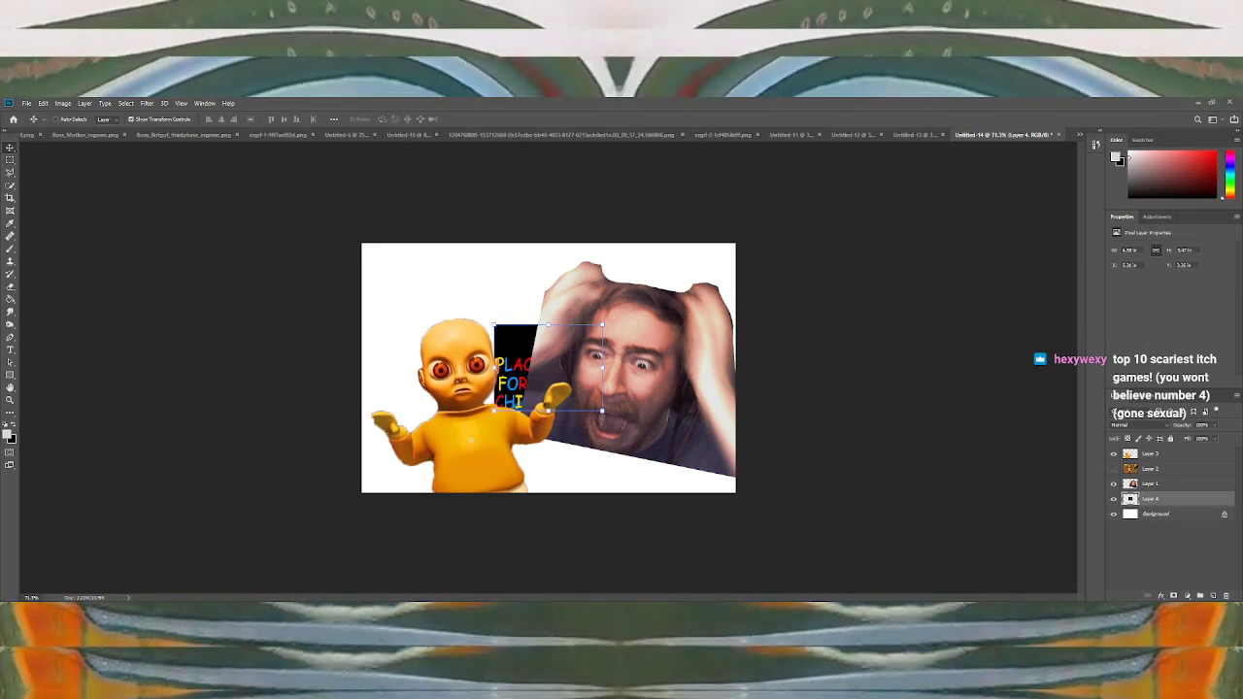
{"action": "key", "text": "ctrl+v"}
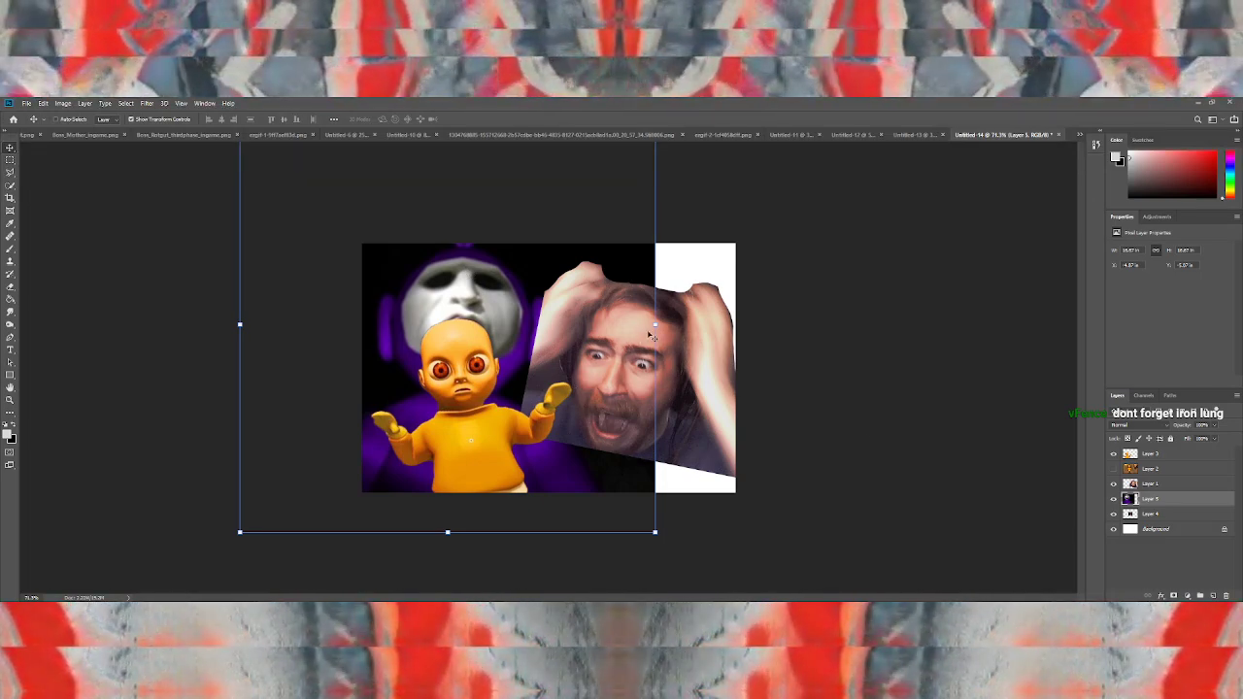
Resize the purple Teletubby picture to cover most of the canvas and keep its layer beneath the face cutout
{"action": "left_click_drag", "start_coordinate": [654, 326], "coordinate": [485, 327]}
{"action": "left_click_drag", "start_coordinate": [451, 335], "coordinate": [569, 359]}
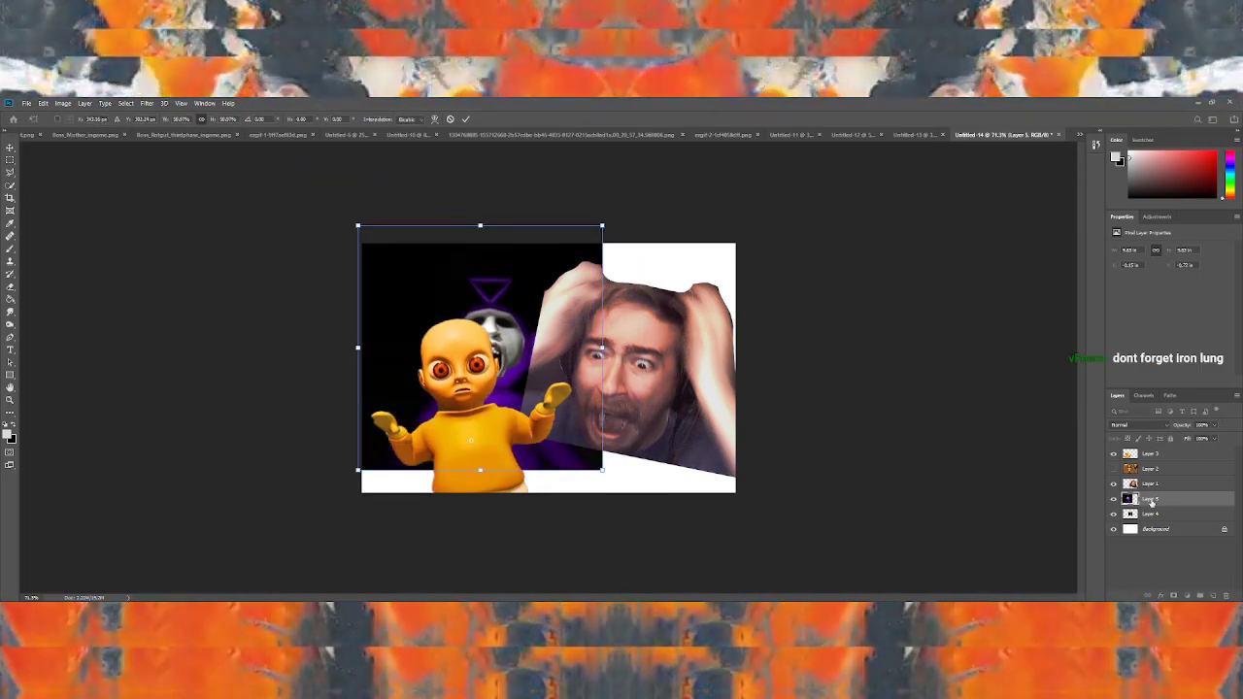
{"action": "left_click_drag", "start_coordinate": [1153, 501], "coordinate": [1147, 449]}
{"action": "mouse_move", "coordinate": [525, 368]}
{"action": "left_mouse_down"}
{"action": "mouse_move", "coordinate": [618, 387]}
{"action": "mouse_move", "coordinate": [517, 391]}
{"action": "left_mouse_up"}
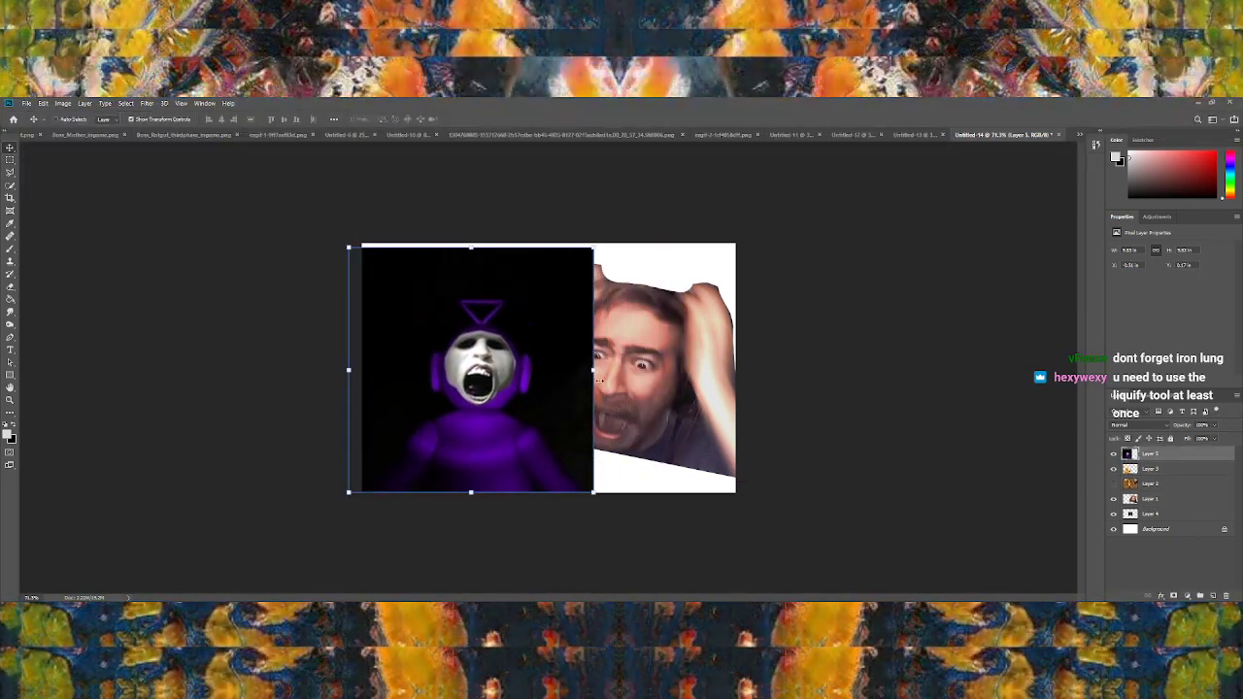
{"action": "left_click_drag", "start_coordinate": [595, 371], "coordinate": [662, 380]}
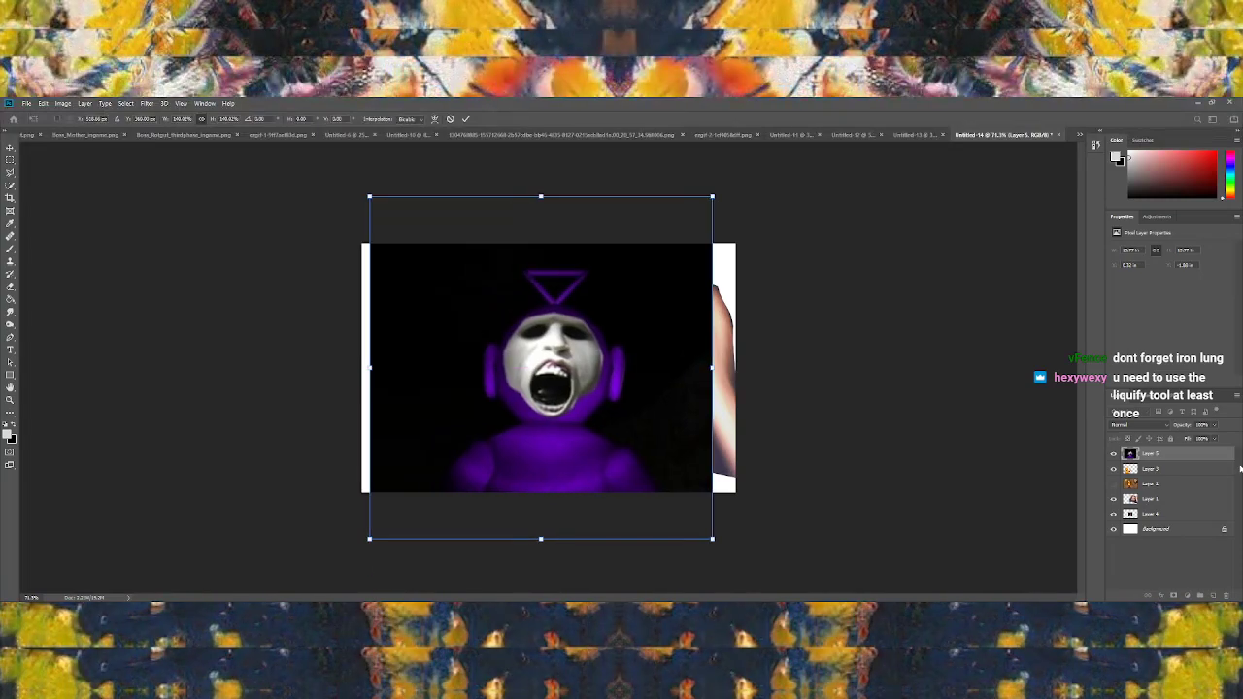
{"action": "left_click_drag", "start_coordinate": [1135, 457], "coordinate": [1139, 509]}
Rearrange the composition with the face at the lower right, the Teletubby further left and the baby smaller in the lower-left corner
{"action": "left_click", "coordinate": [1140, 485]}
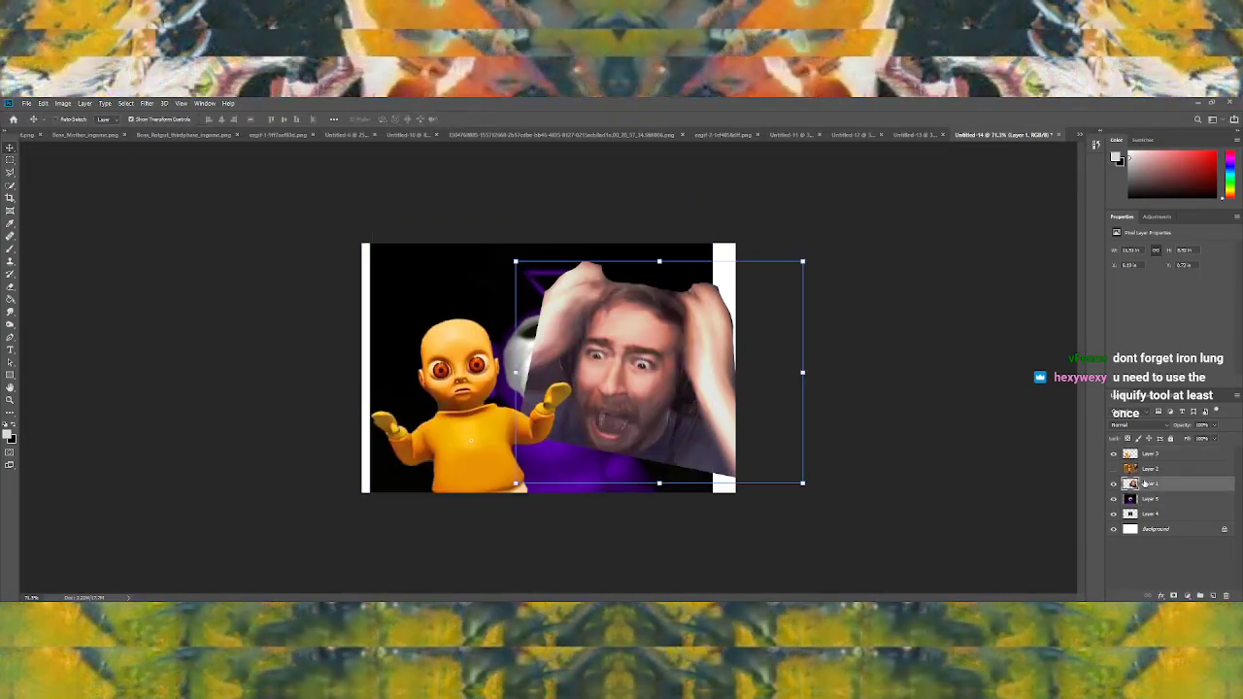
{"action": "left_click_drag", "start_coordinate": [653, 411], "coordinate": [615, 361]}
{"action": "left_click", "coordinate": [1135, 498]}
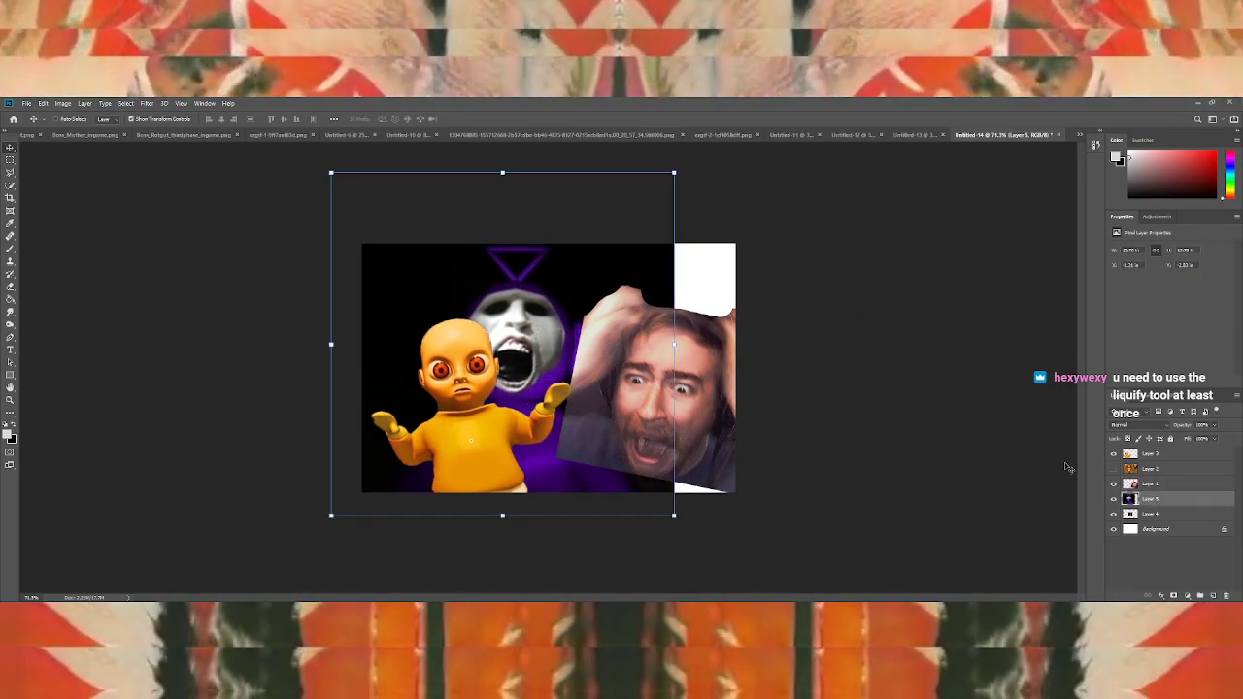
{"action": "left_click", "coordinate": [1144, 455]}
{"action": "left_click_drag", "start_coordinate": [556, 412], "coordinate": [554, 439]}
Add the red caption "I SHIT MY PANTSS?" on two lines across the top of the canvas
{"action": "left_click", "coordinate": [10, 351]}
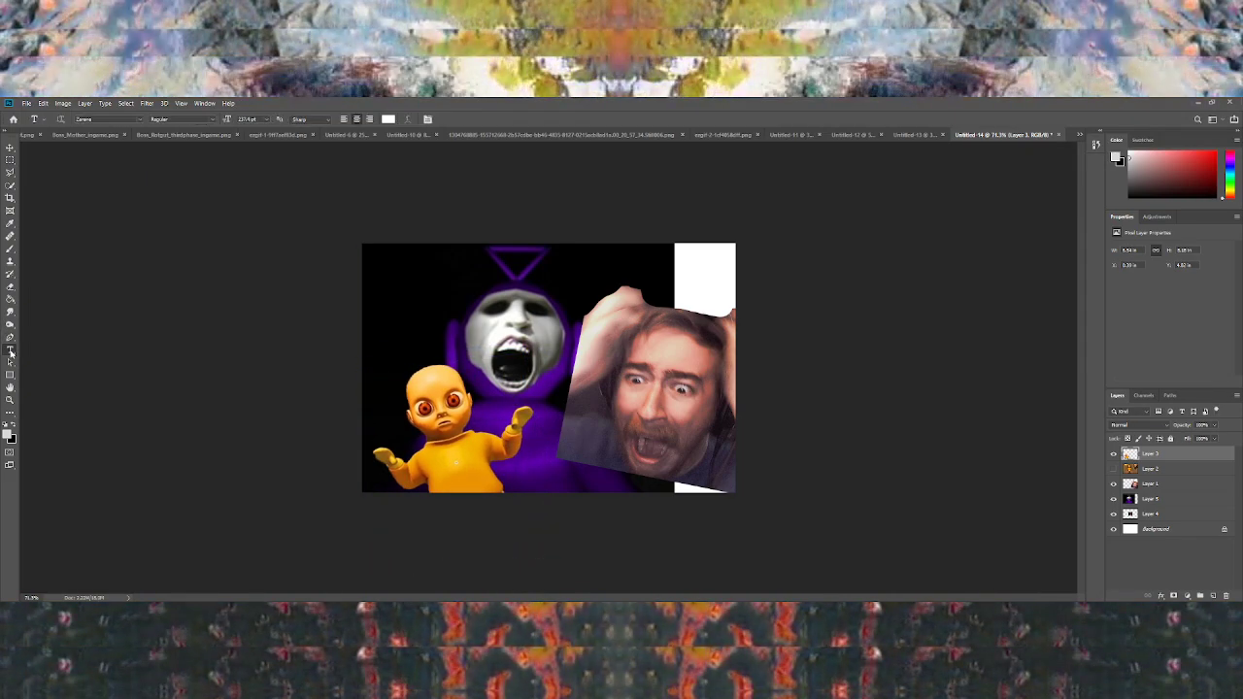
{"action": "left_click", "coordinate": [522, 292]}
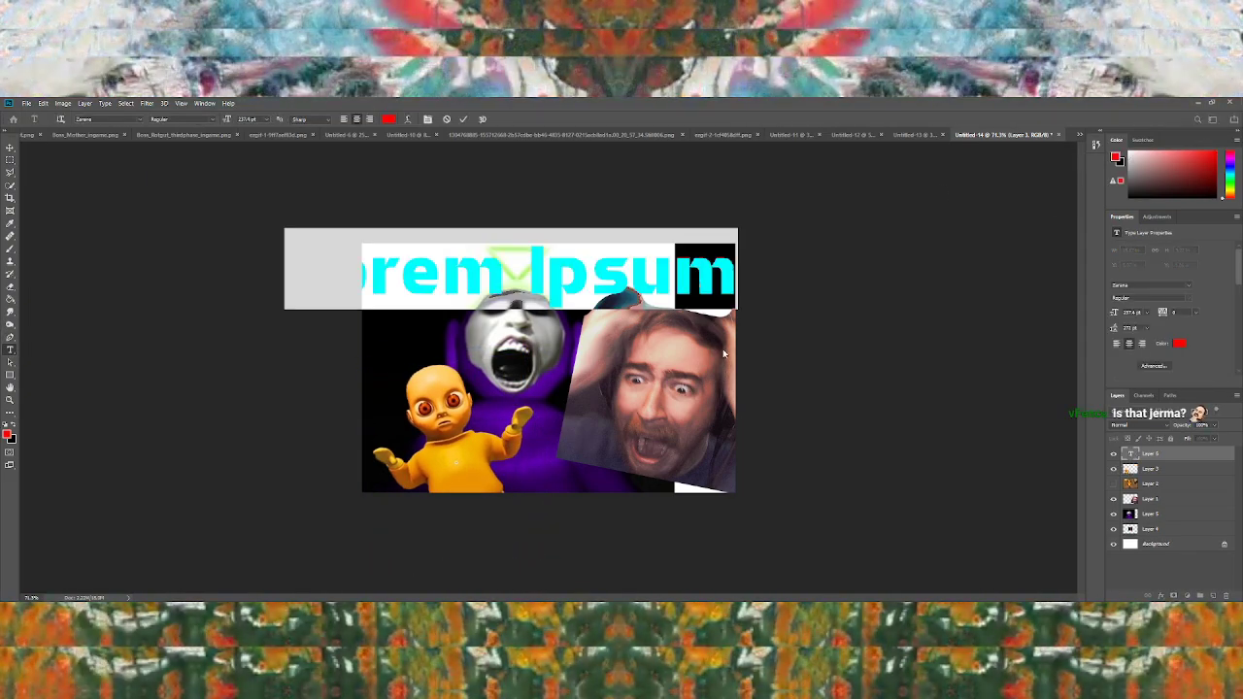
{"action": "type", "text": "I SHIT MY PANTS"}
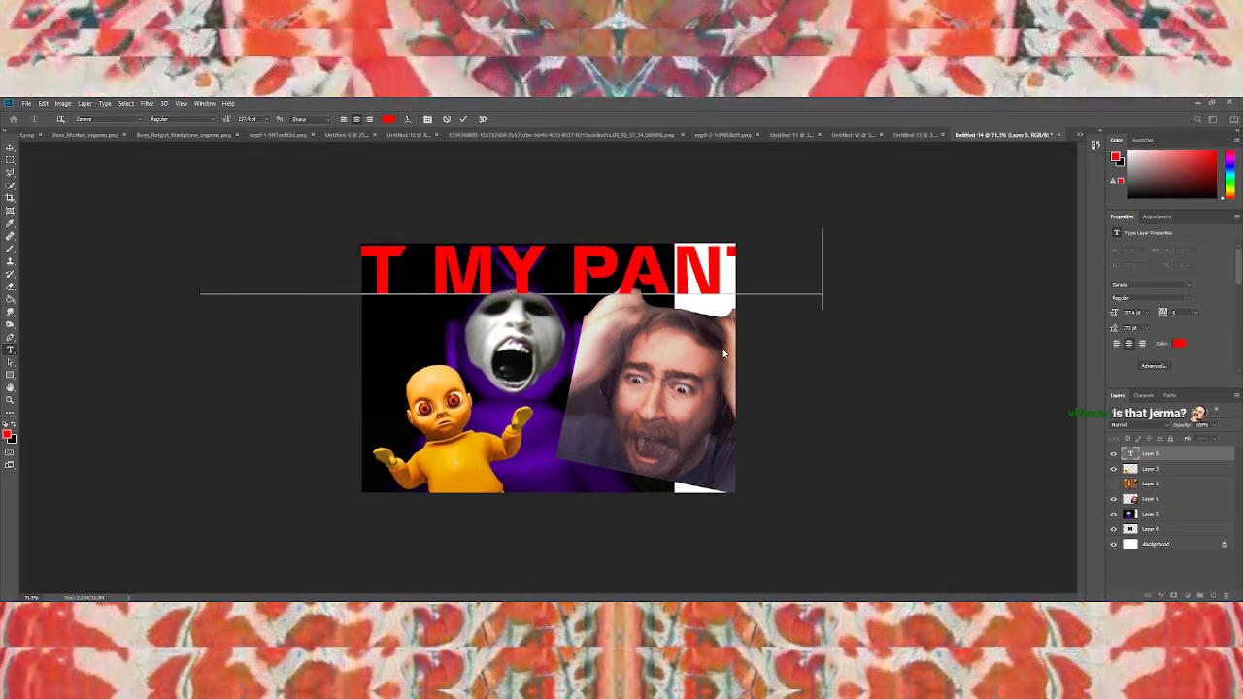
{"action": "type", "text": "!!!!"}
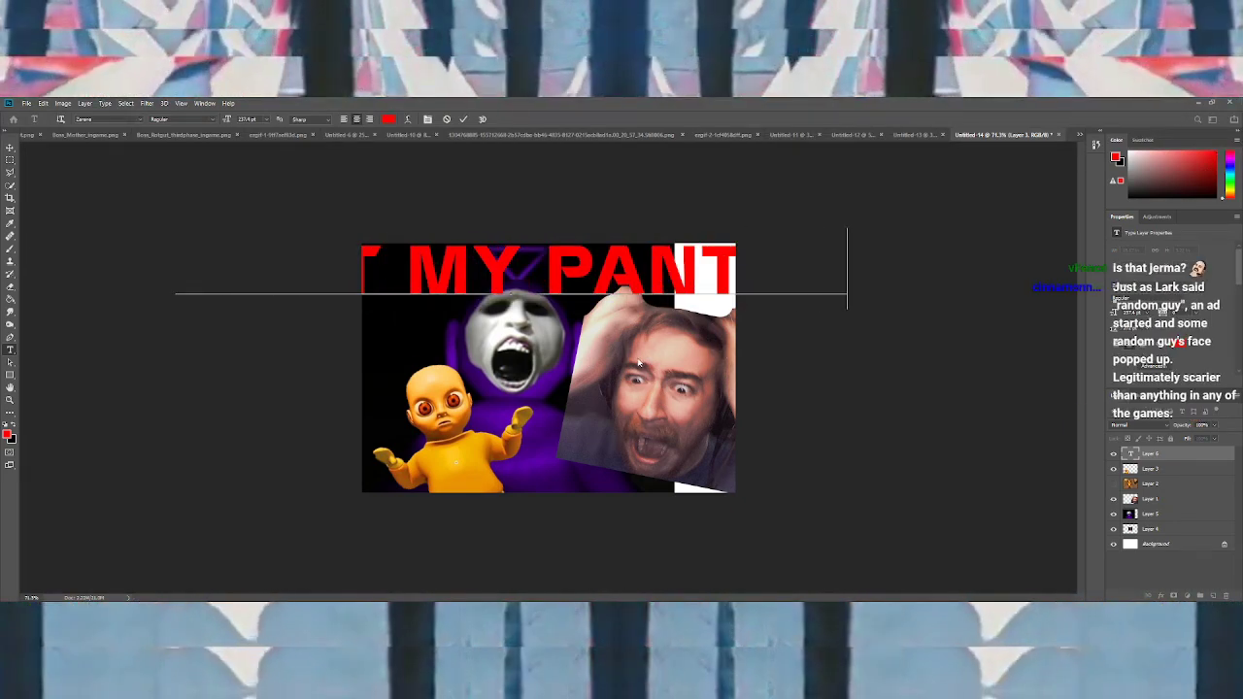
{"action": "left_click", "coordinate": [522, 264]}
{"action": "key", "text": "Return"}
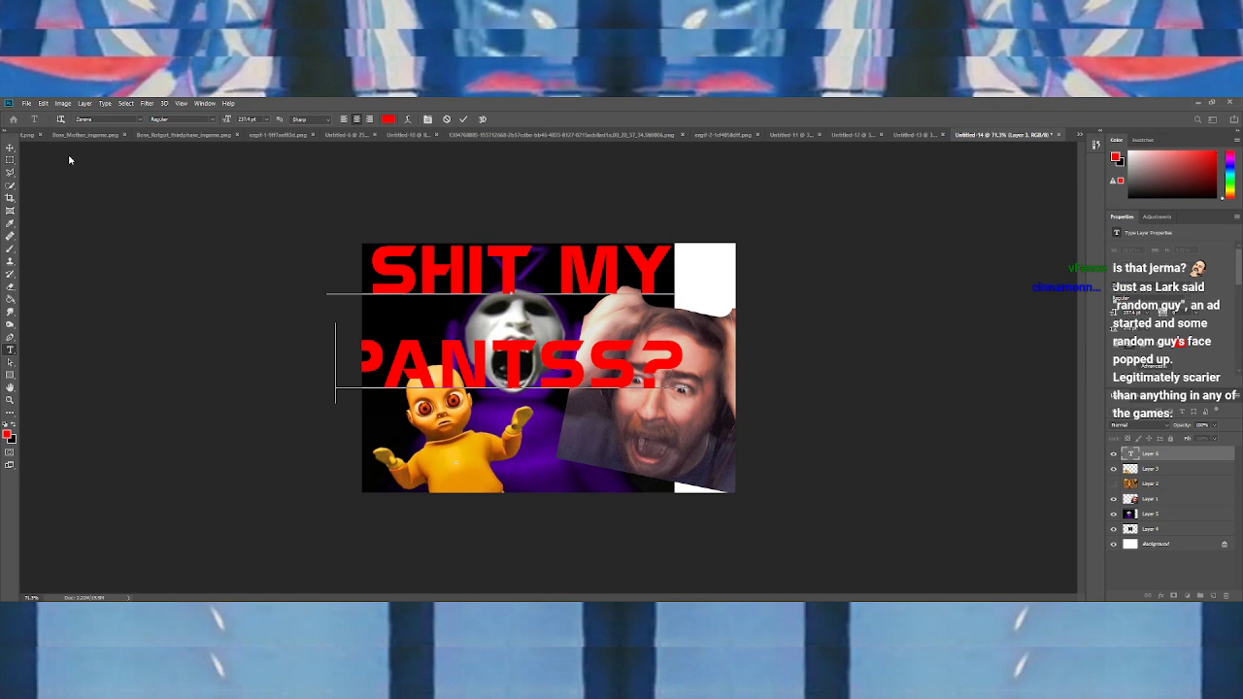
Scale the caption to about 57% and place it above the face in the canvas's upper-right corner
{"action": "left_click", "coordinate": [10, 146]}
{"action": "left_click_drag", "start_coordinate": [592, 338], "coordinate": [653, 352]}
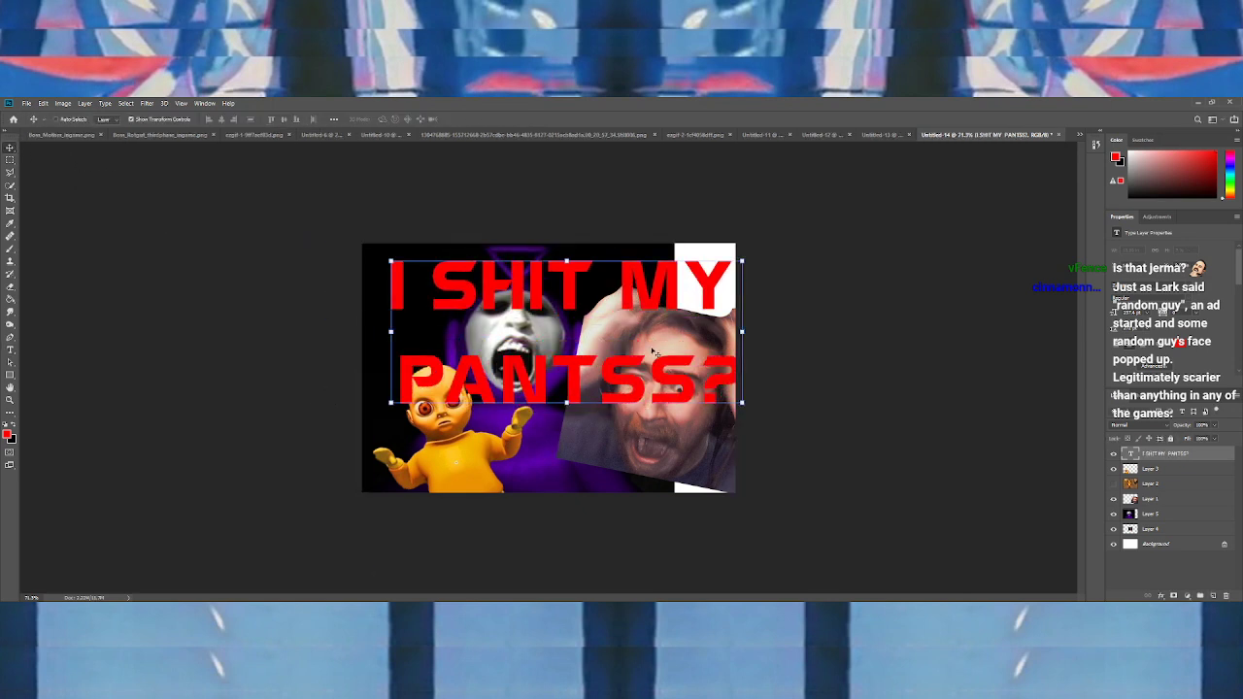
{"action": "left_click_drag", "start_coordinate": [744, 332], "coordinate": [698, 313]}
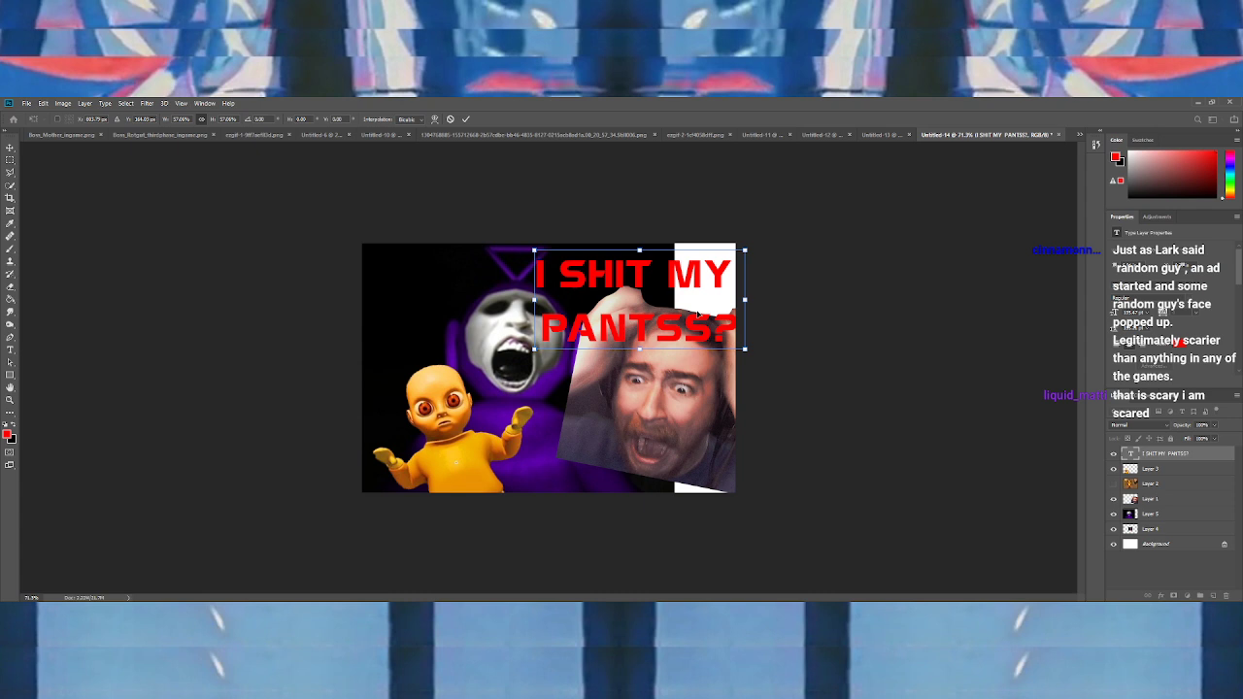
Reword the red caption to read "I POOPED" on the first line and "MY PANTSS?" on the second
{"action": "key", "text": "Return"}
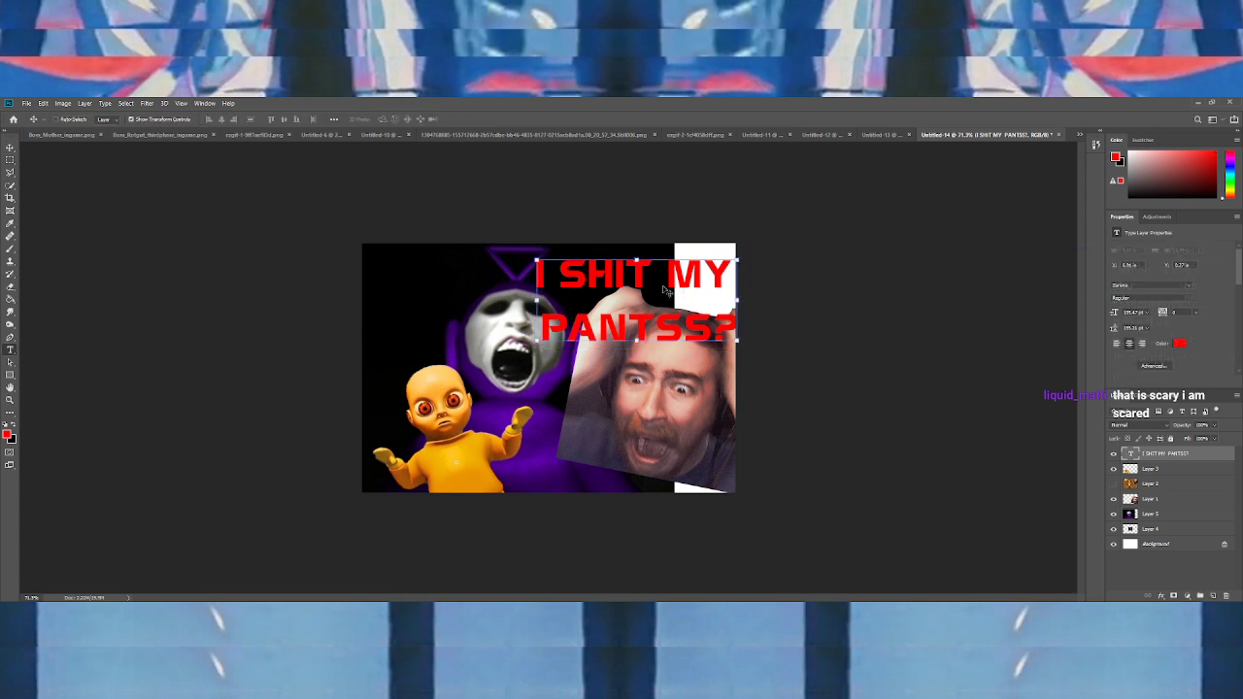
{"action": "double_click", "coordinate": [583, 273]}
{"action": "left_click", "coordinate": [568, 272]}
{"action": "left_click_drag", "start_coordinate": [558, 272], "coordinate": [901, 268]}
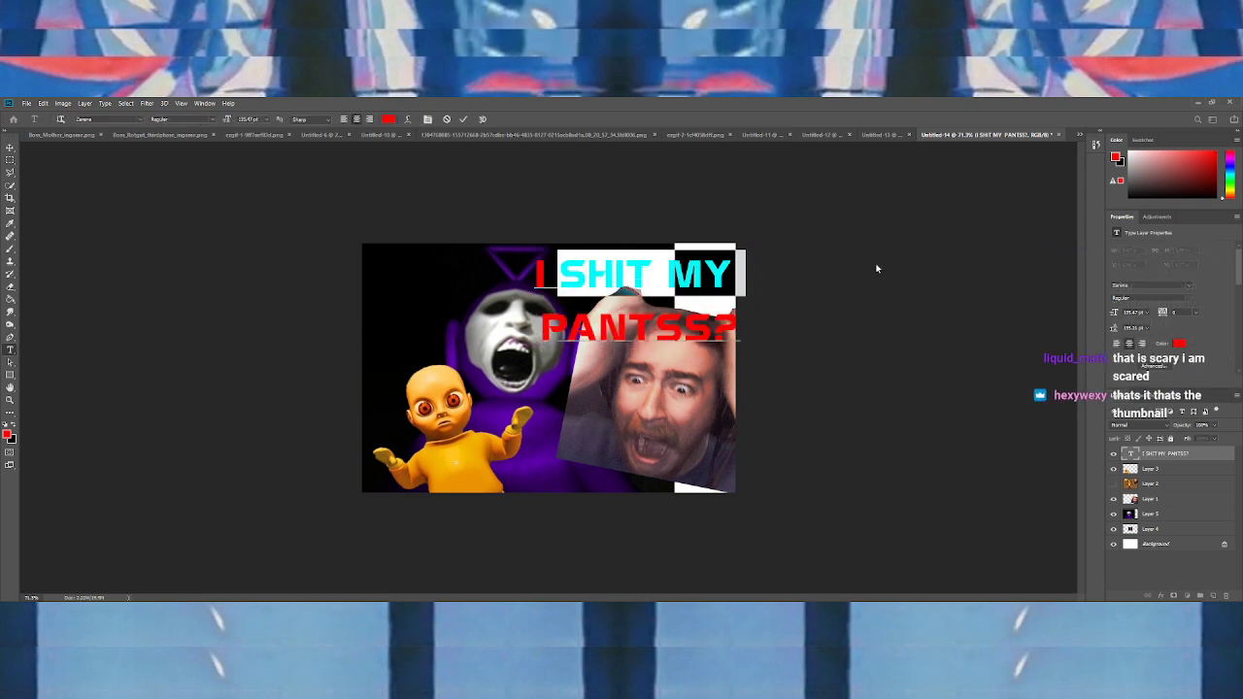
{"action": "type", "text": "POOPED"}
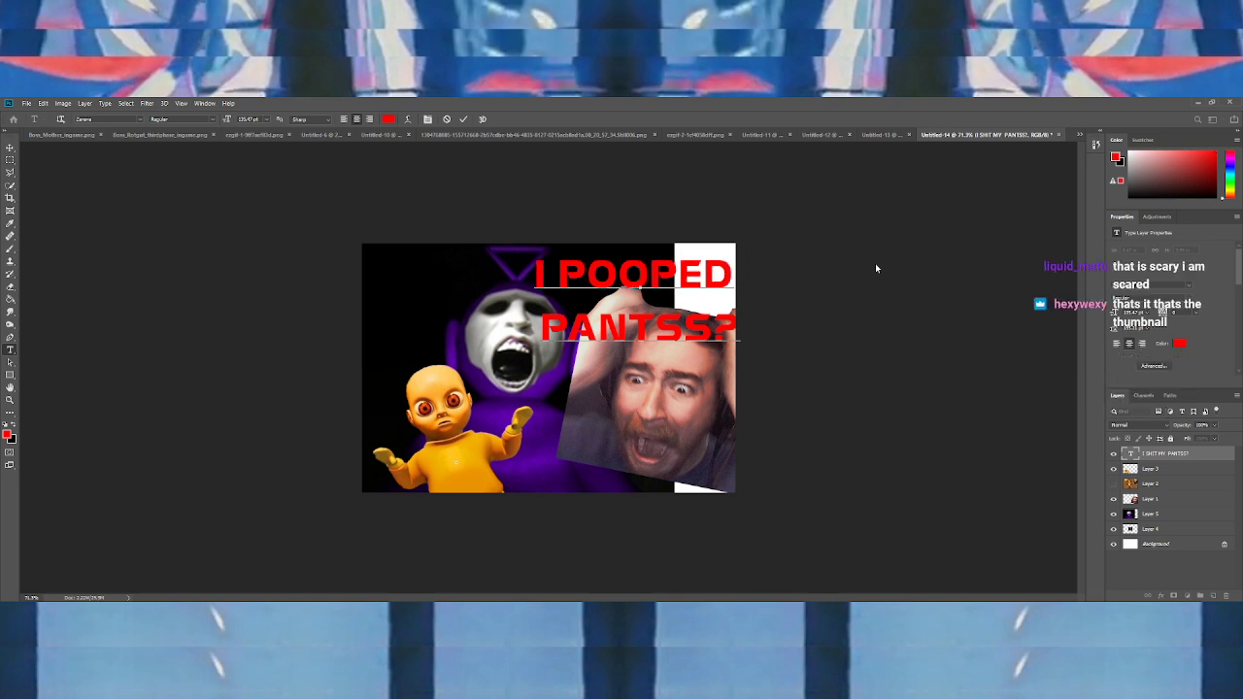
{"action": "left_click_drag", "start_coordinate": [875, 268], "coordinate": [1019, 310]}
{"action": "type", "text": "MY PANTS"}
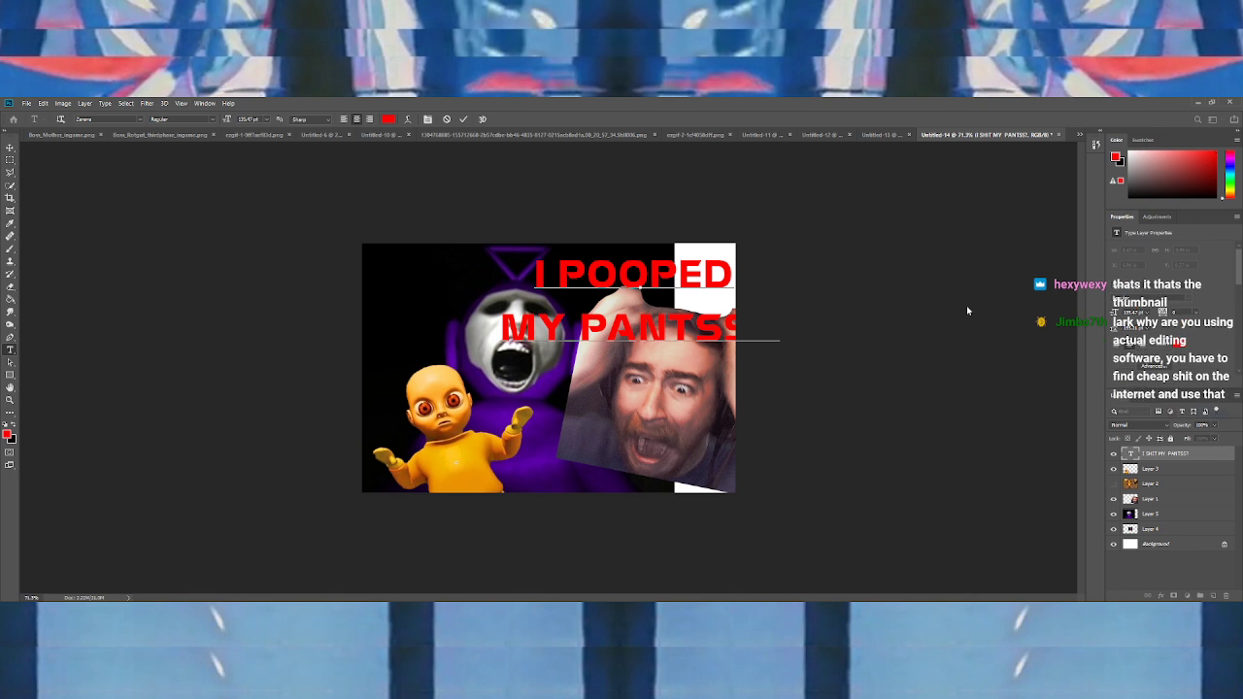
{"action": "type", "text": "S"}
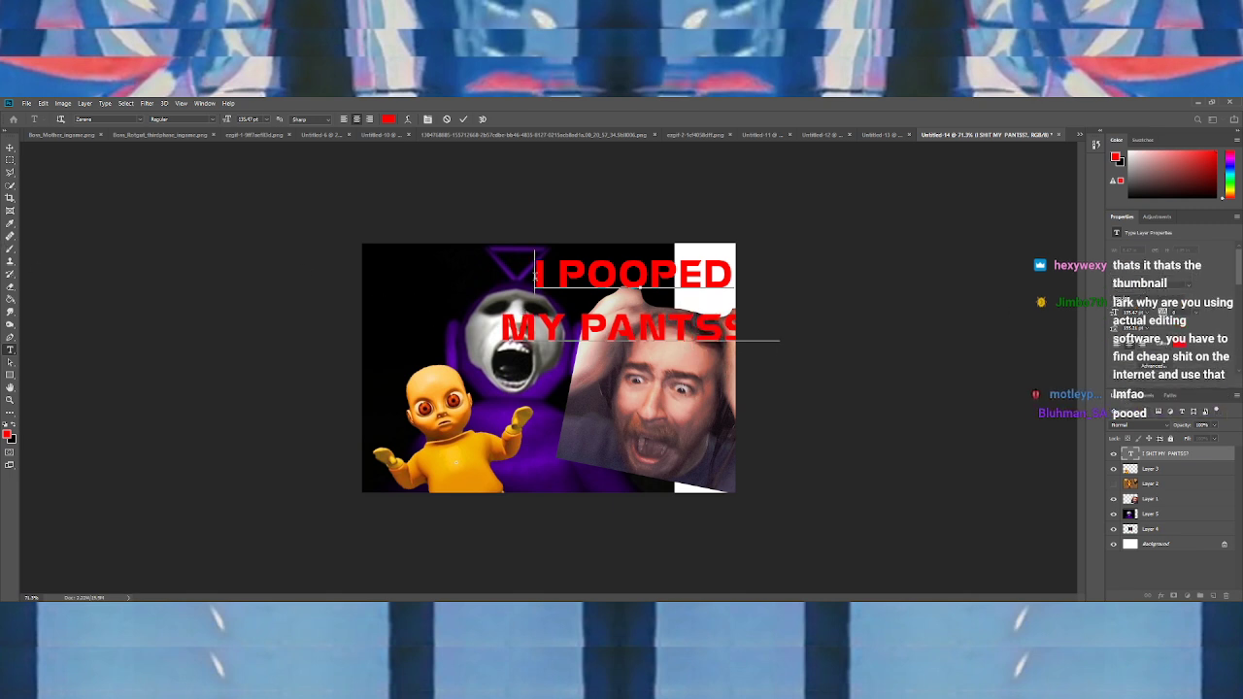
Left-align the caption, change its font to Impact and place it in the canvas's upper-right area above the face
{"action": "key", "text": "ctrl+a"}
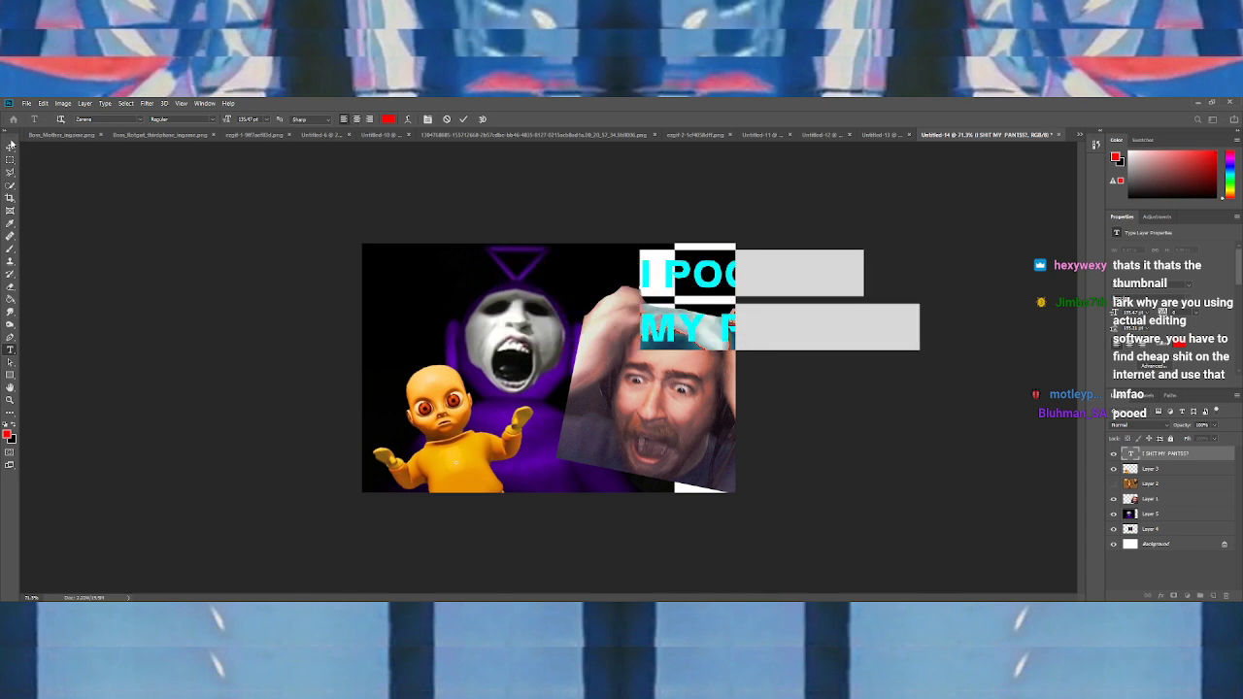
{"action": "left_click", "coordinate": [11, 146]}
{"action": "left_click_drag", "start_coordinate": [687, 289], "coordinate": [480, 293]}
{"action": "double_click", "coordinate": [480, 293]}
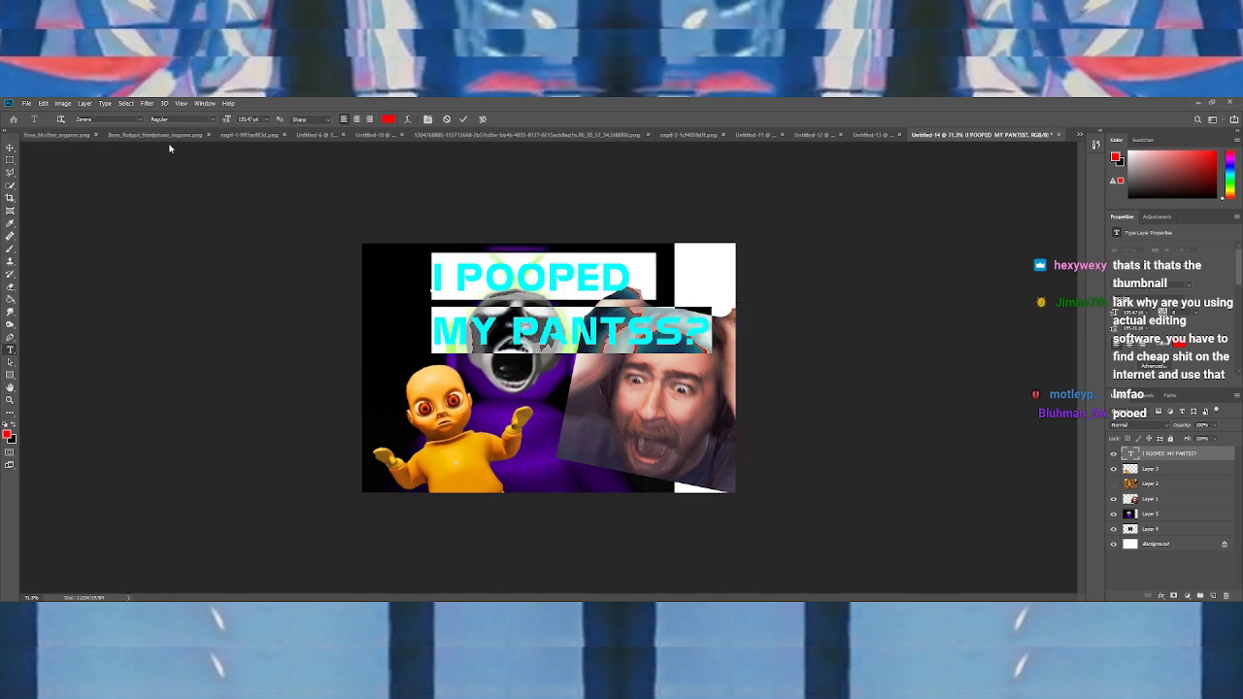
{"action": "left_click", "coordinate": [115, 119]}
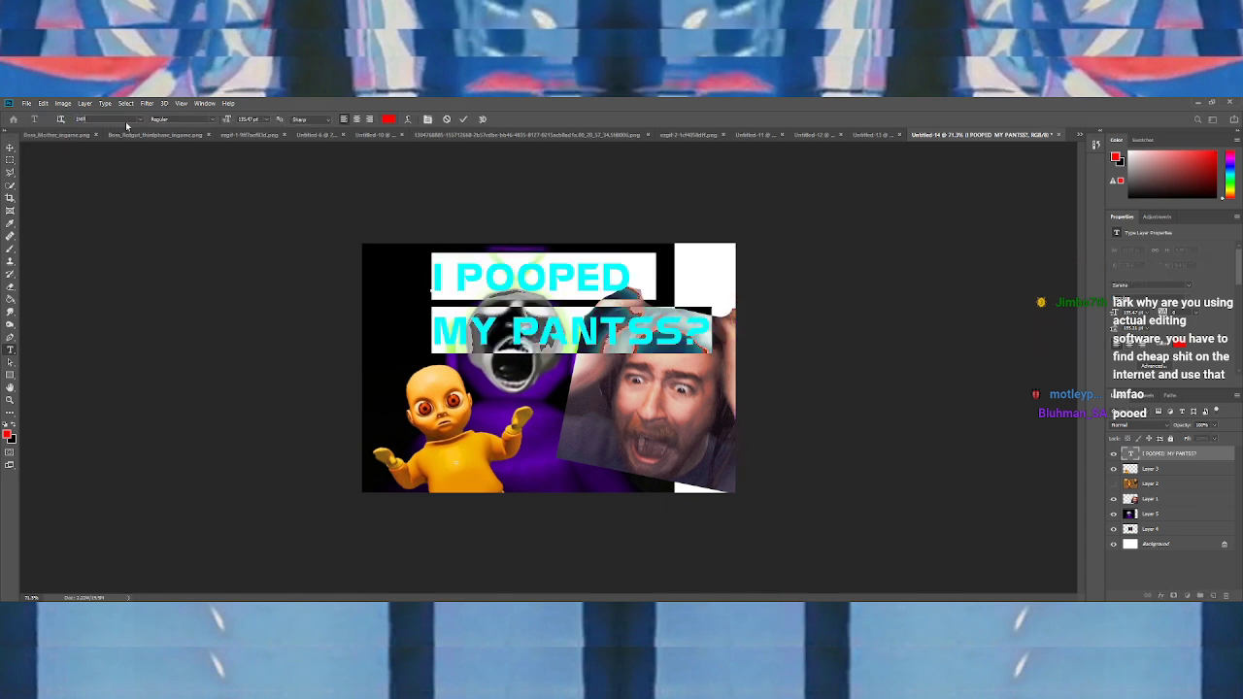
{"action": "type", "text": "Impact"}
{"action": "left_click", "coordinate": [11, 144]}
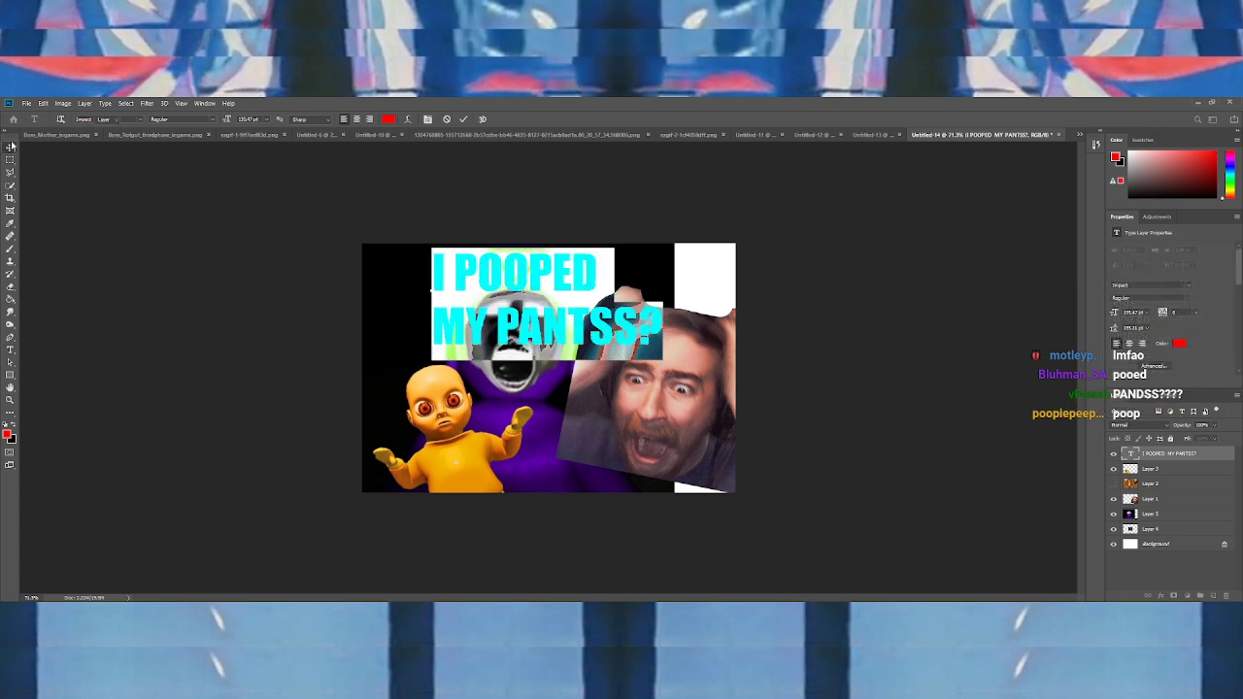
{"action": "left_click_drag", "start_coordinate": [540, 334], "coordinate": [614, 338]}
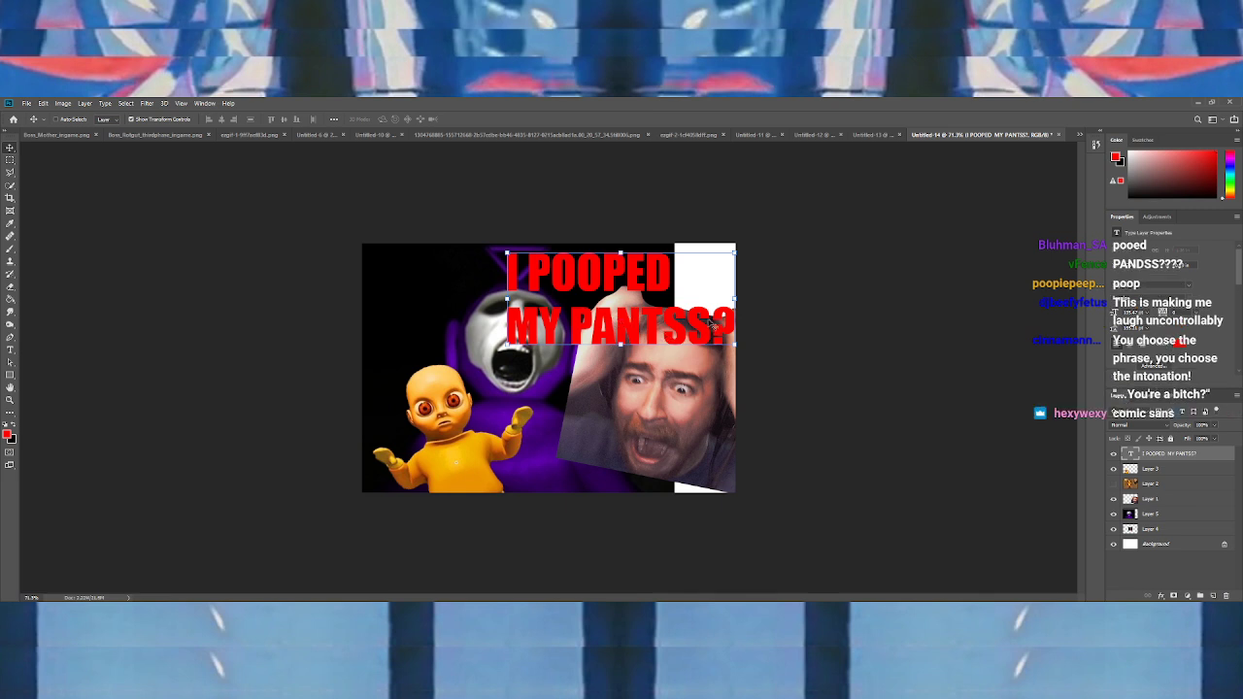
Scale the caption down slightly and tilt it clockwise so it slopes down to the right above the face
{"action": "key", "text": "ctrl+t"}
{"action": "left_click_drag", "start_coordinate": [713, 326], "coordinate": [683, 286]}
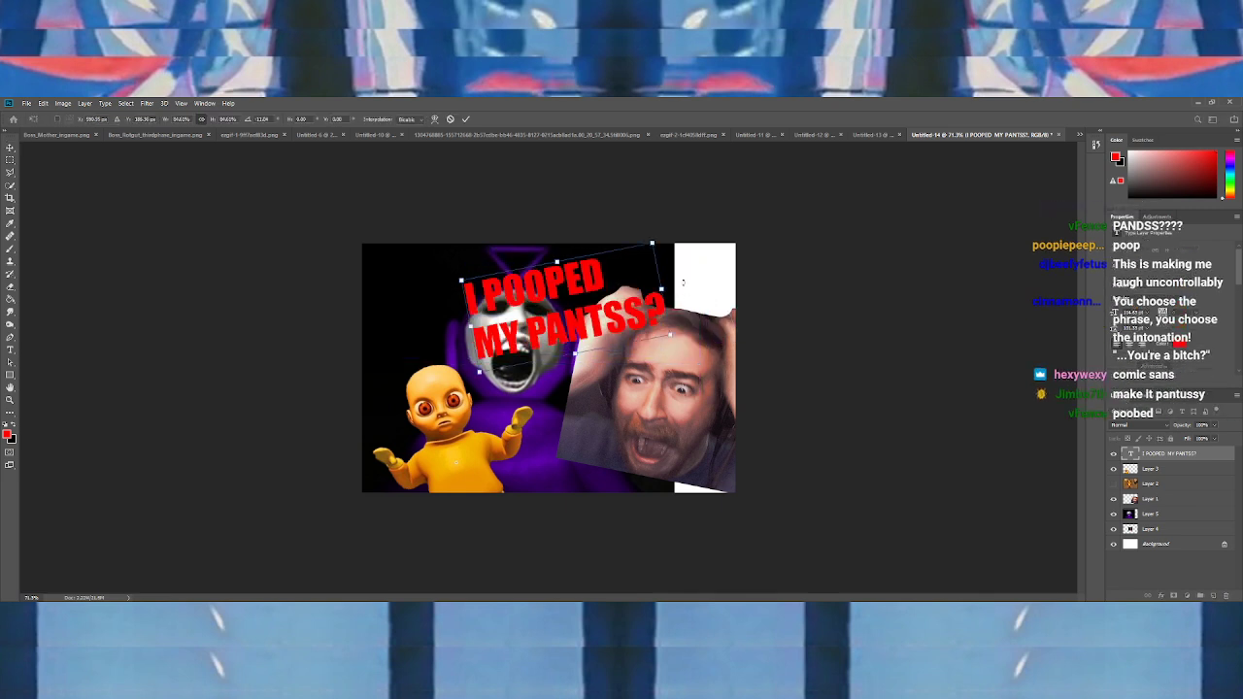
{"action": "left_click_drag", "start_coordinate": [636, 318], "coordinate": [539, 309]}
{"action": "left_click_drag", "start_coordinate": [555, 235], "coordinate": [596, 213]}
{"action": "left_click_drag", "start_coordinate": [621, 272], "coordinate": [578, 280]}
{"action": "left_click_drag", "start_coordinate": [521, 304], "coordinate": [708, 315]}
Shift the screaming face cutout slightly down and to the left so it reaches the canvas's lower edge
{"action": "left_click", "coordinate": [1149, 498]}
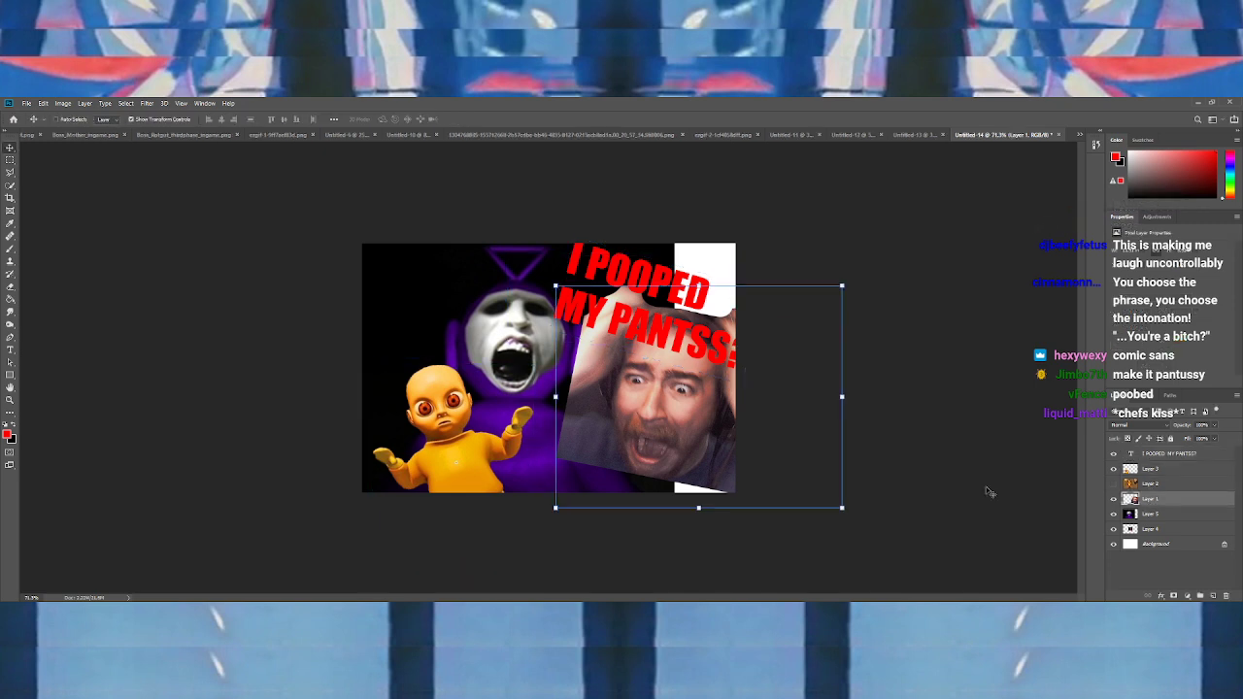
{"action": "left_click_drag", "start_coordinate": [691, 422], "coordinate": [668, 436]}
{"action": "key", "text": "ctrl+t"}
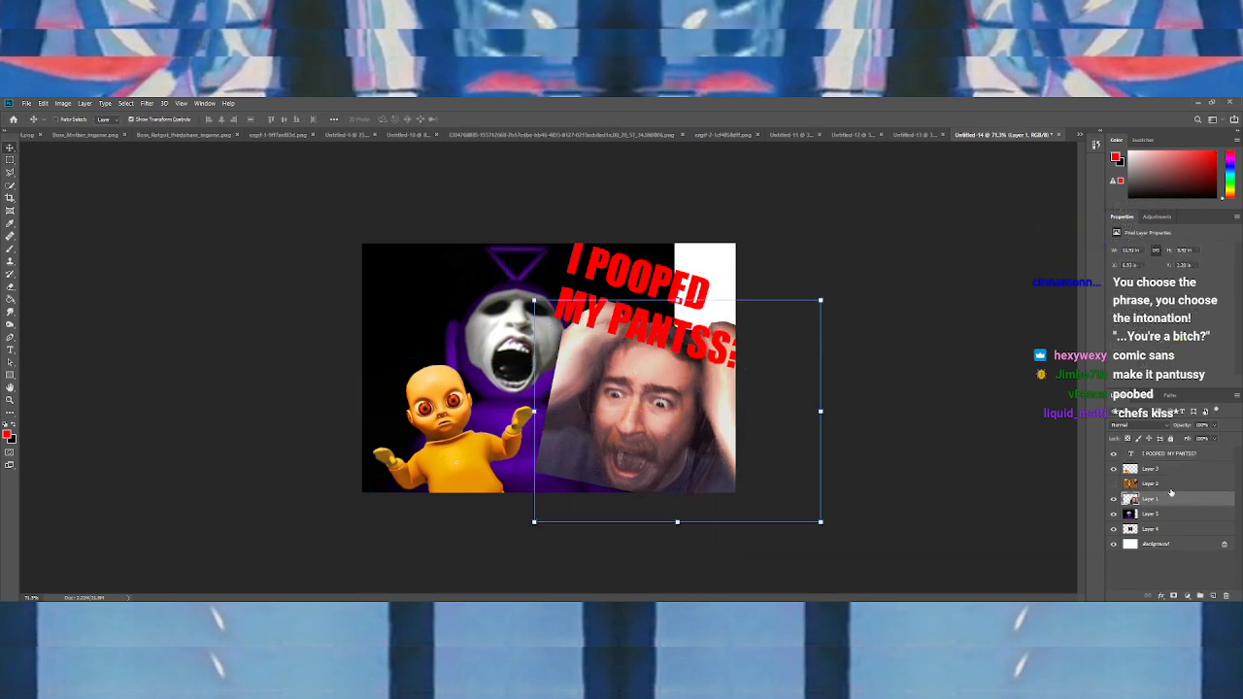
Extend the face cutout's cut-off left edge with content-aware fills of lassoed areas beside the forearm and the shirt
{"action": "left_click", "coordinate": [10, 172]}
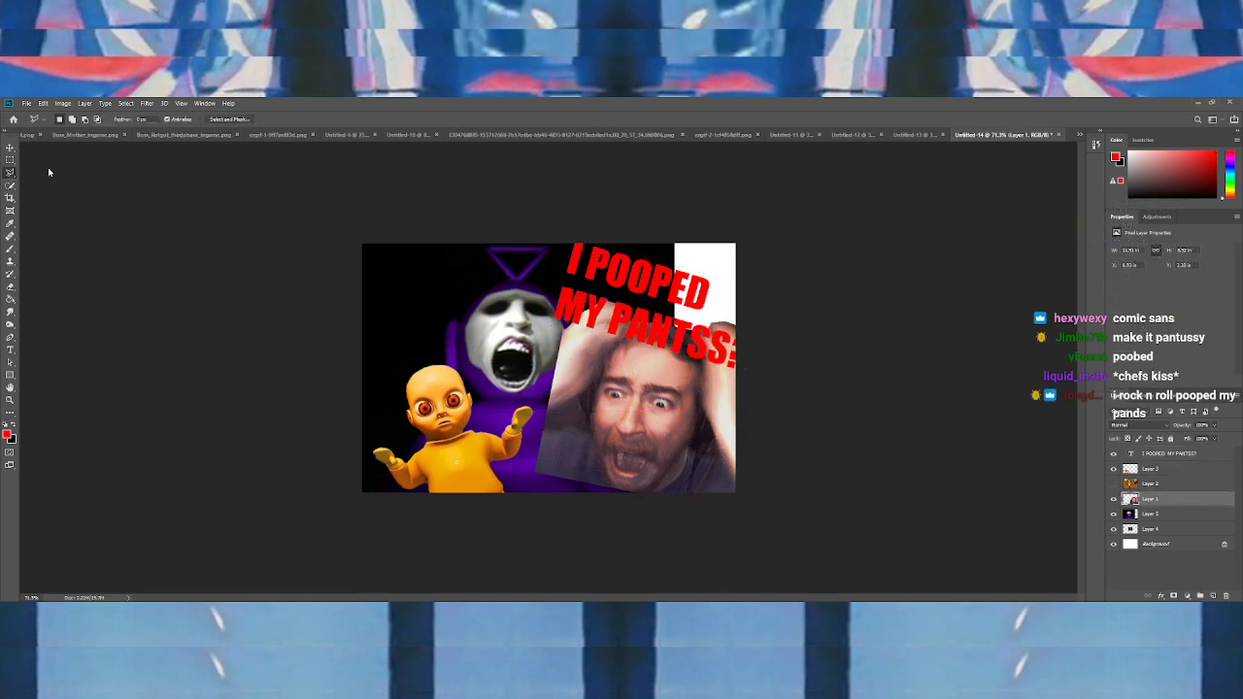
{"action": "left_click", "coordinate": [49, 172]}
{"action": "scroll", "coordinate": [649, 428], "scroll_direction": "up", "scroll_amount": 5}
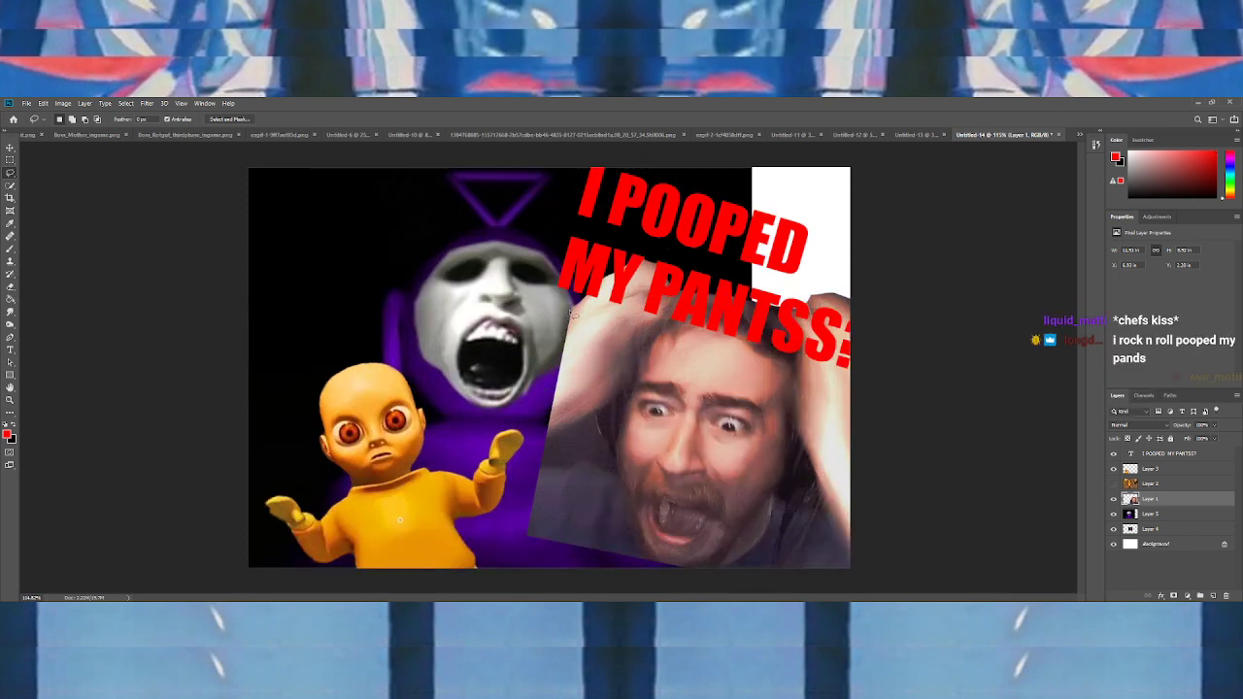
{"action": "mouse_move", "coordinate": [573, 313]}
{"action": "left_mouse_down"}
{"action": "mouse_move", "coordinate": [504, 373]}
{"action": "mouse_move", "coordinate": [510, 434]}
{"action": "mouse_move", "coordinate": [570, 432]}
{"action": "left_mouse_up"}
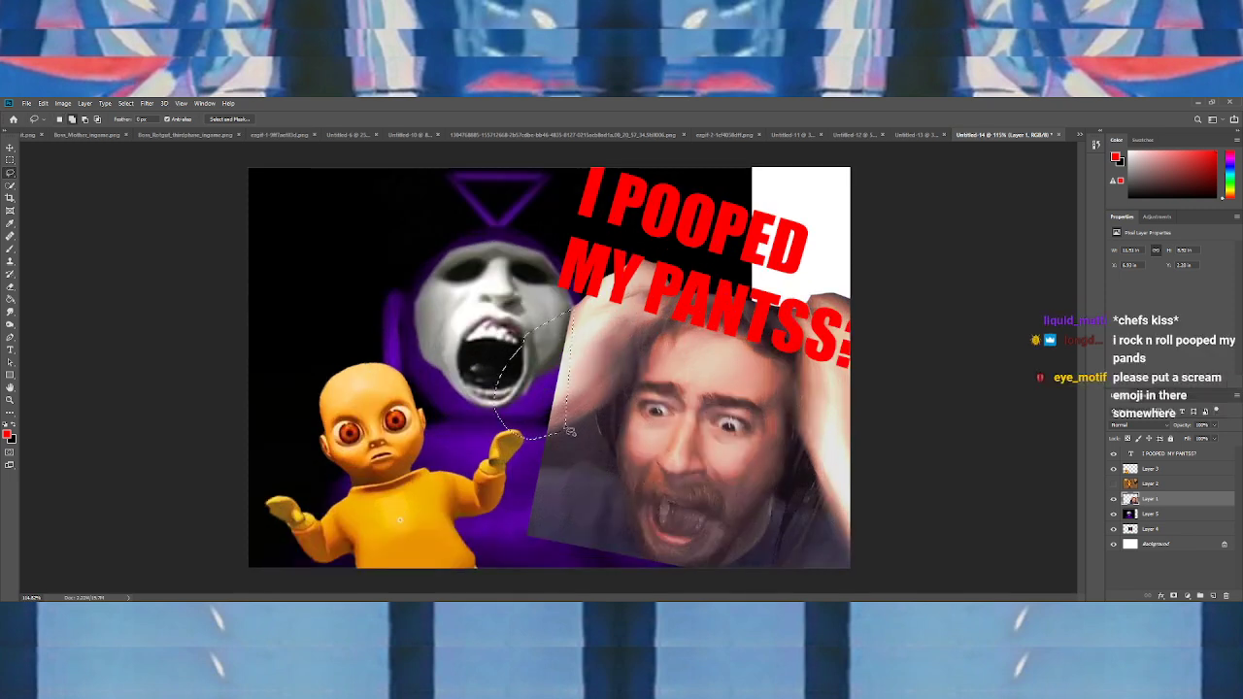
{"action": "key", "text": "shift+F5"}
{"action": "key", "text": "Return"}
{"action": "key", "text": "ctrl+d"}
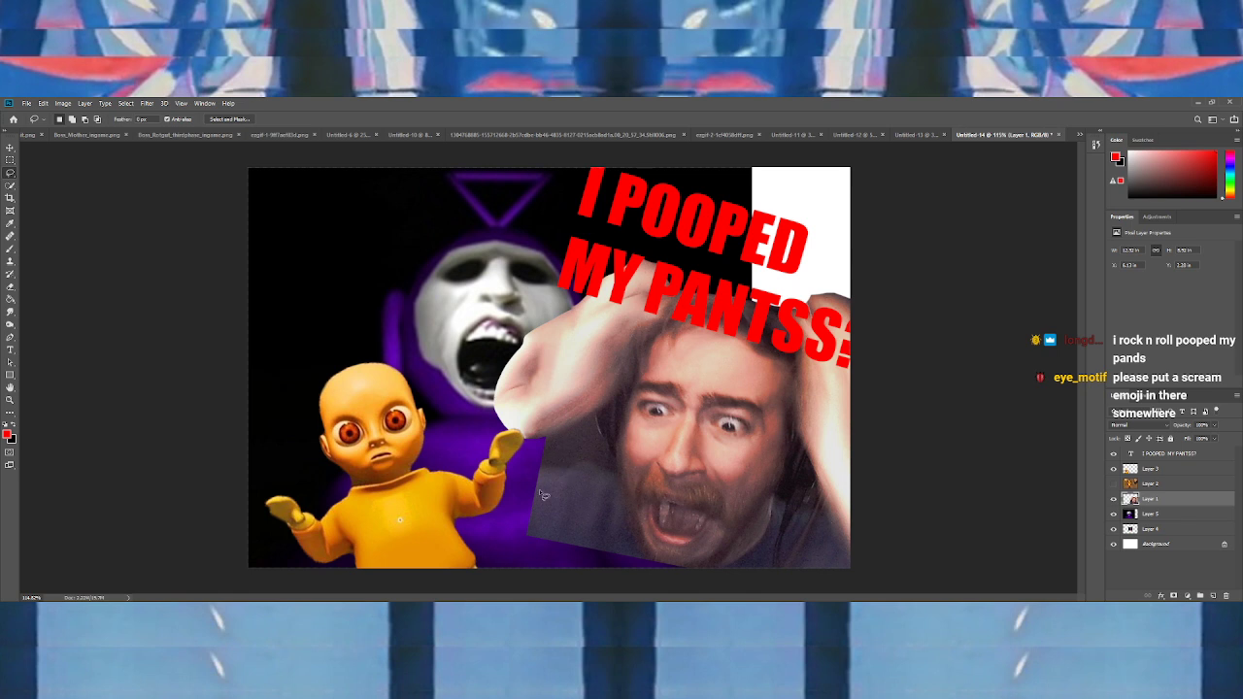
{"action": "mouse_move", "coordinate": [537, 541]}
{"action": "left_mouse_down"}
{"action": "mouse_move", "coordinate": [500, 502]}
{"action": "mouse_move", "coordinate": [515, 462]}
{"action": "mouse_move", "coordinate": [560, 439]}
{"action": "left_mouse_up"}
{"action": "key", "text": "Delete"}
Erase the excess filled areas around the forearm, the baby's hand and the shirt's left edge
{"action": "left_click", "coordinate": [10, 299]}
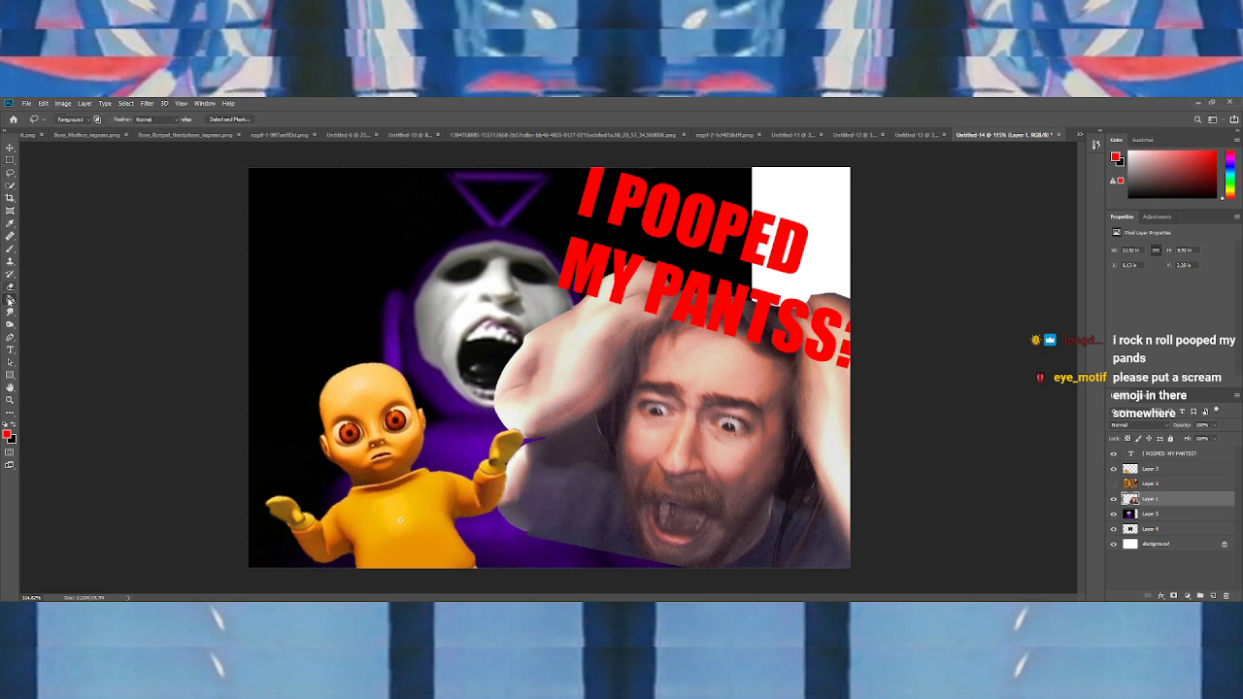
{"action": "left_click", "coordinate": [11, 287]}
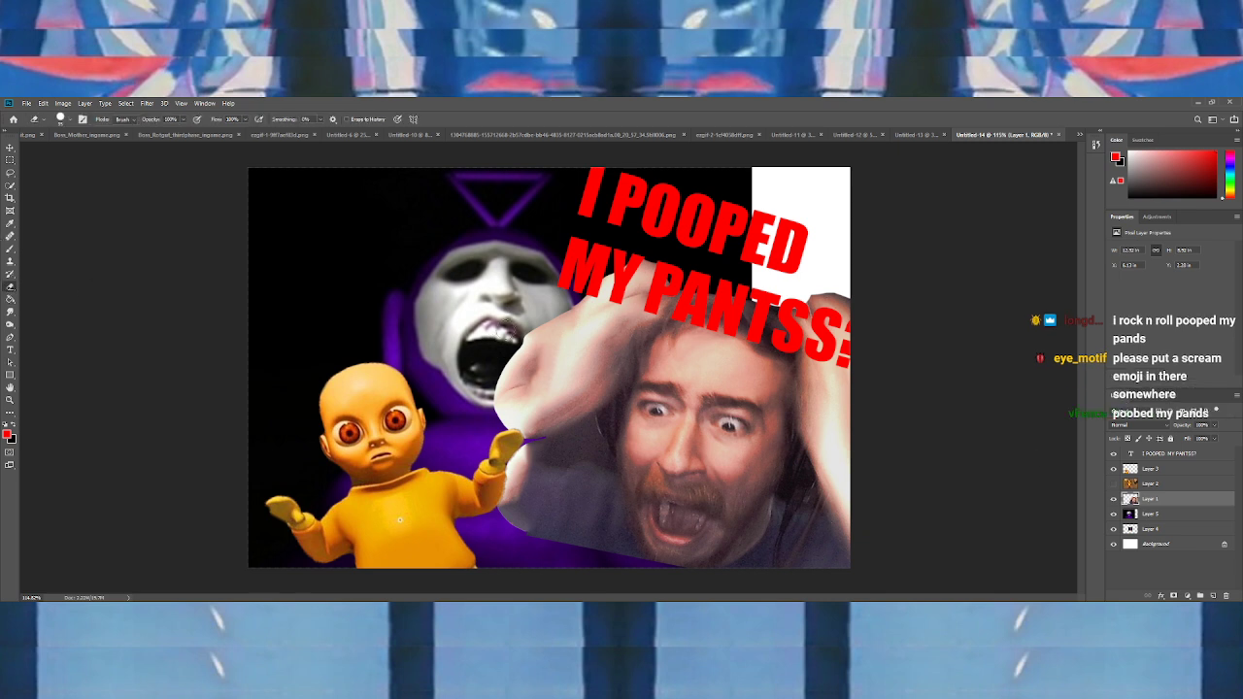
{"action": "mouse_move", "coordinate": [494, 387]}
{"action": "left_mouse_down"}
{"action": "mouse_move", "coordinate": [530, 367]}
{"action": "mouse_move", "coordinate": [551, 320]}
{"action": "mouse_move", "coordinate": [522, 359]}
{"action": "left_mouse_up"}
{"action": "scroll", "coordinate": [519, 442], "scroll_direction": "down", "scroll_amount": 9}
{"action": "scroll", "coordinate": [520, 442], "scroll_direction": "up", "scroll_amount": 9}
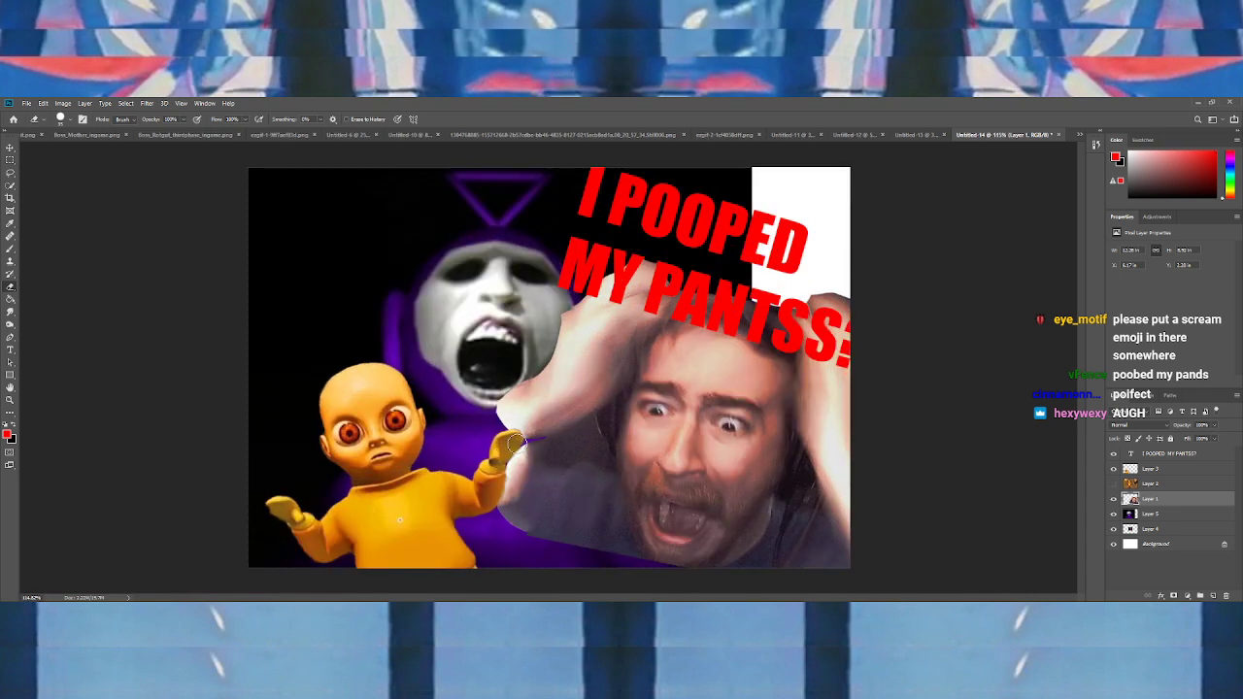
{"action": "mouse_move", "coordinate": [517, 444]}
{"action": "left_mouse_down"}
{"action": "mouse_move", "coordinate": [516, 499]}
{"action": "mouse_move", "coordinate": [517, 461]}
{"action": "left_mouse_up"}
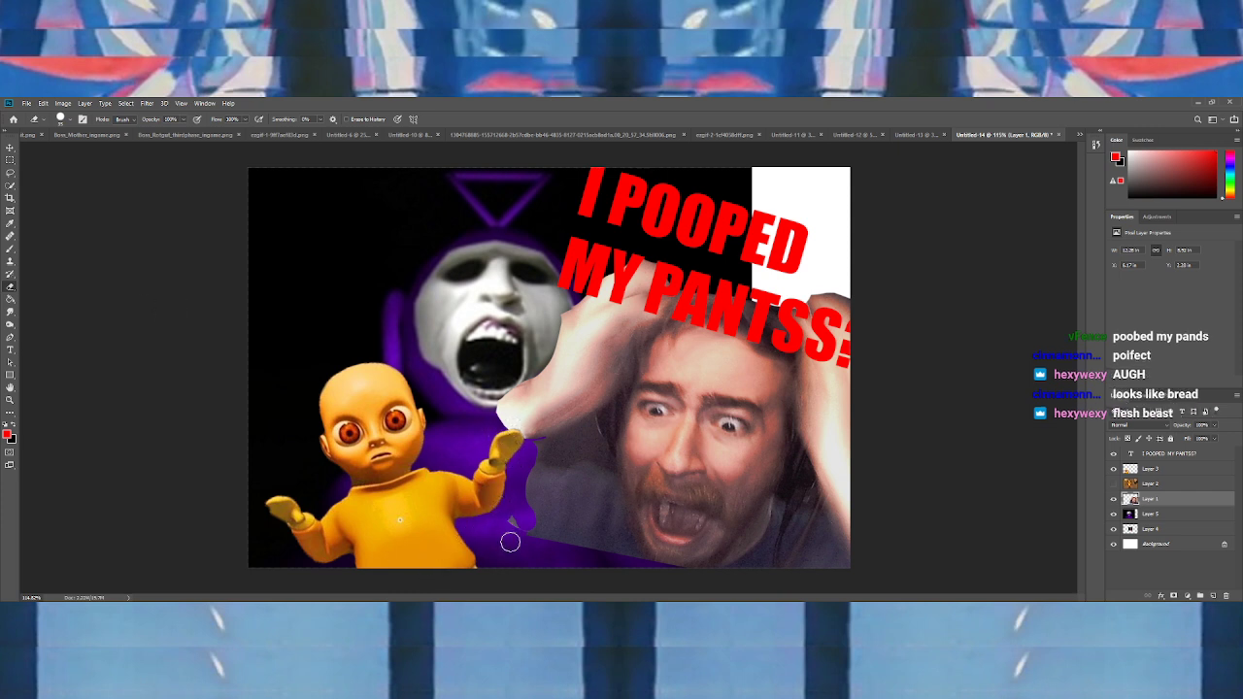
{"action": "left_click_drag", "start_coordinate": [510, 542], "coordinate": [487, 490]}
Extend the dark shirt over the cutout's slanted lower-left corner with the Clone Stamp tool
{"action": "key", "text": "s"}
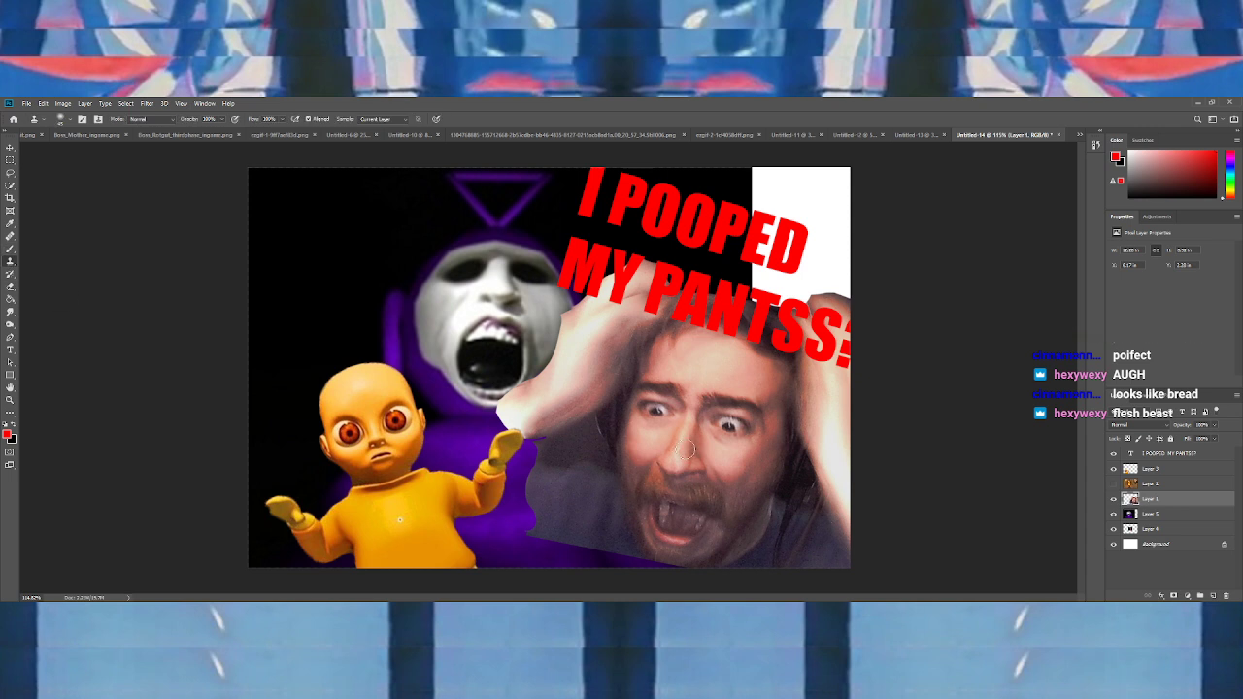
{"action": "key", "text": "ctrl+minus"}
{"action": "key", "text": "ctrl+minus"}
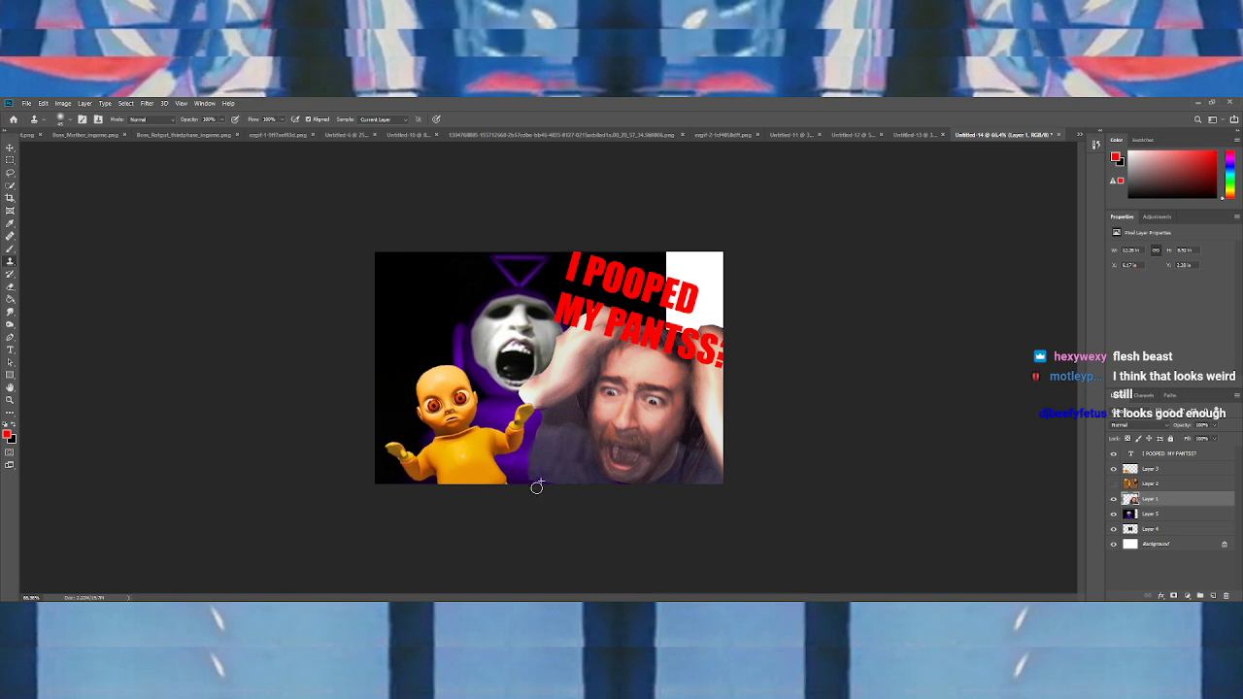
{"action": "left_click_drag", "start_coordinate": [528, 467], "coordinate": [527, 483]}
Fill the white strip on the right of the Teletubby picture with black
{"action": "left_click", "coordinate": [11, 149]}
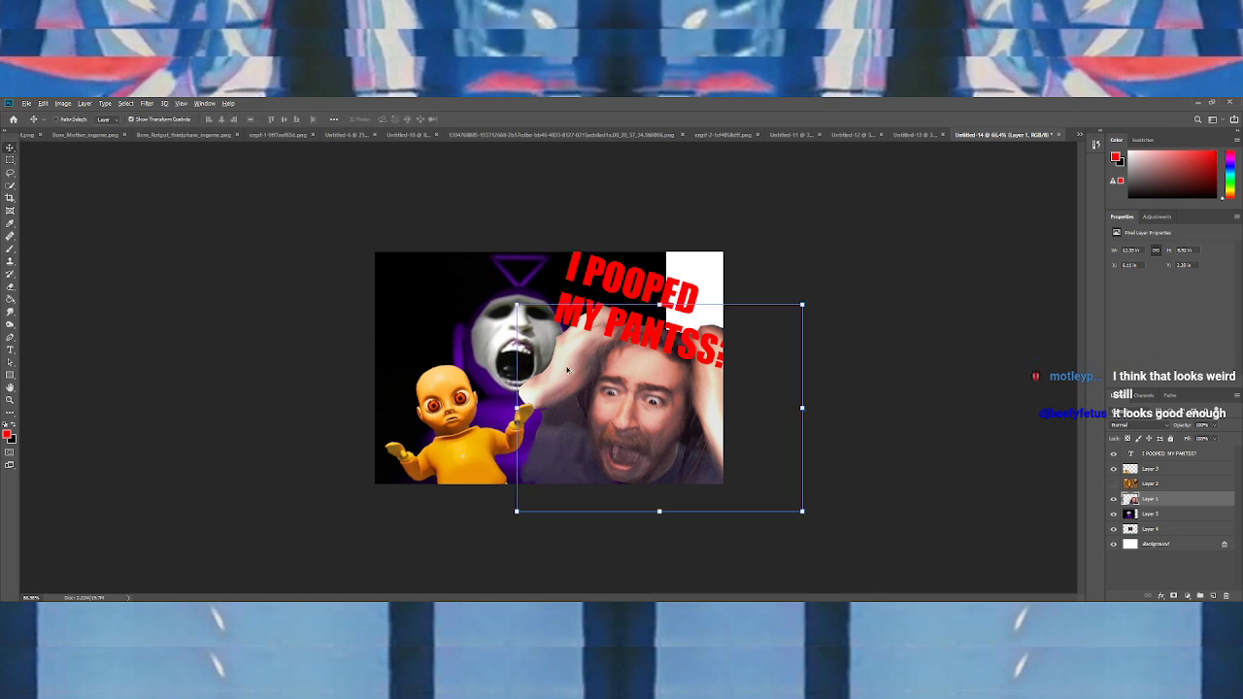
{"action": "scroll", "coordinate": [570, 371], "scroll_direction": "up", "scroll_amount": 1}
{"action": "left_click", "coordinate": [1152, 514]}
{"action": "left_click", "coordinate": [11, 300]}
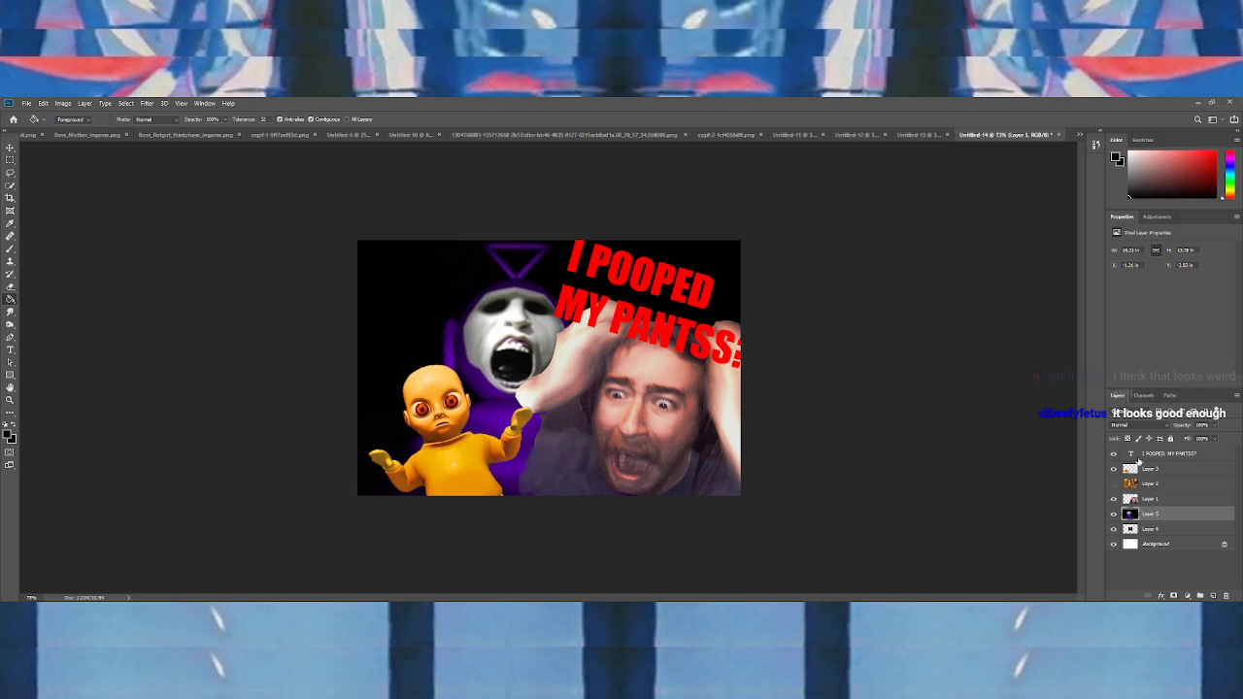
Duplicate the face layer, hide the duplicate and blur the original, keeping the face sharper than the hands
{"action": "left_click", "coordinate": [1133, 457]}
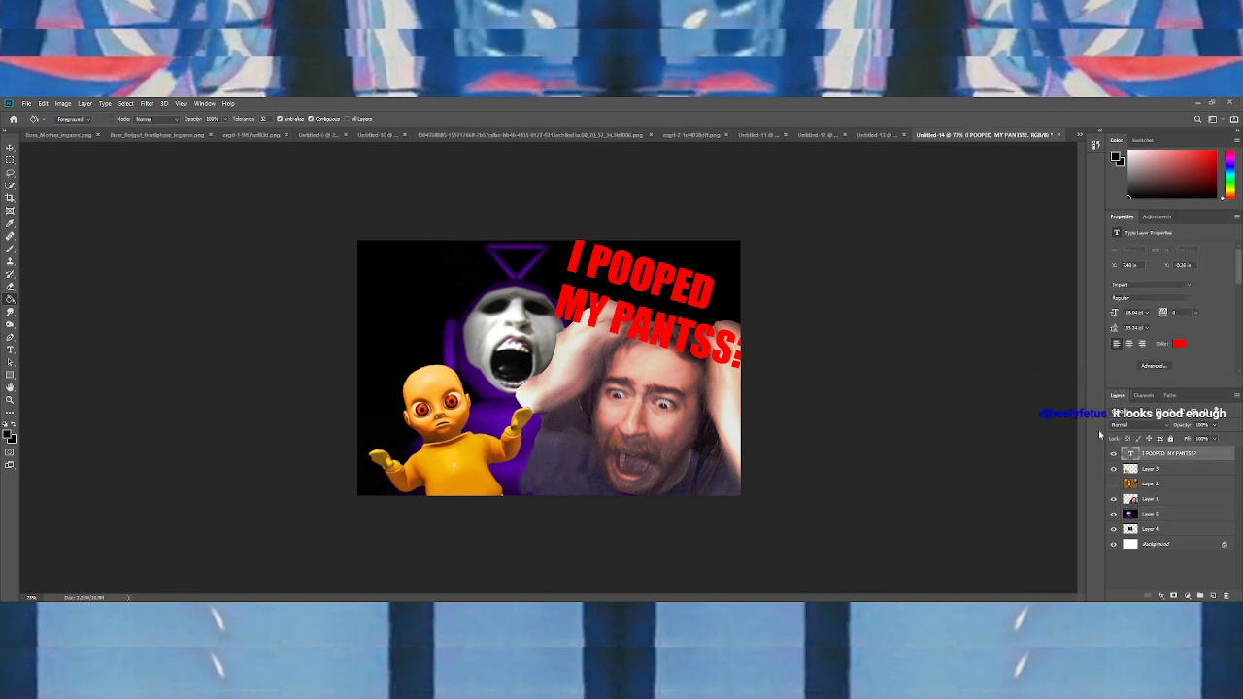
{"action": "left_click", "coordinate": [1156, 497]}
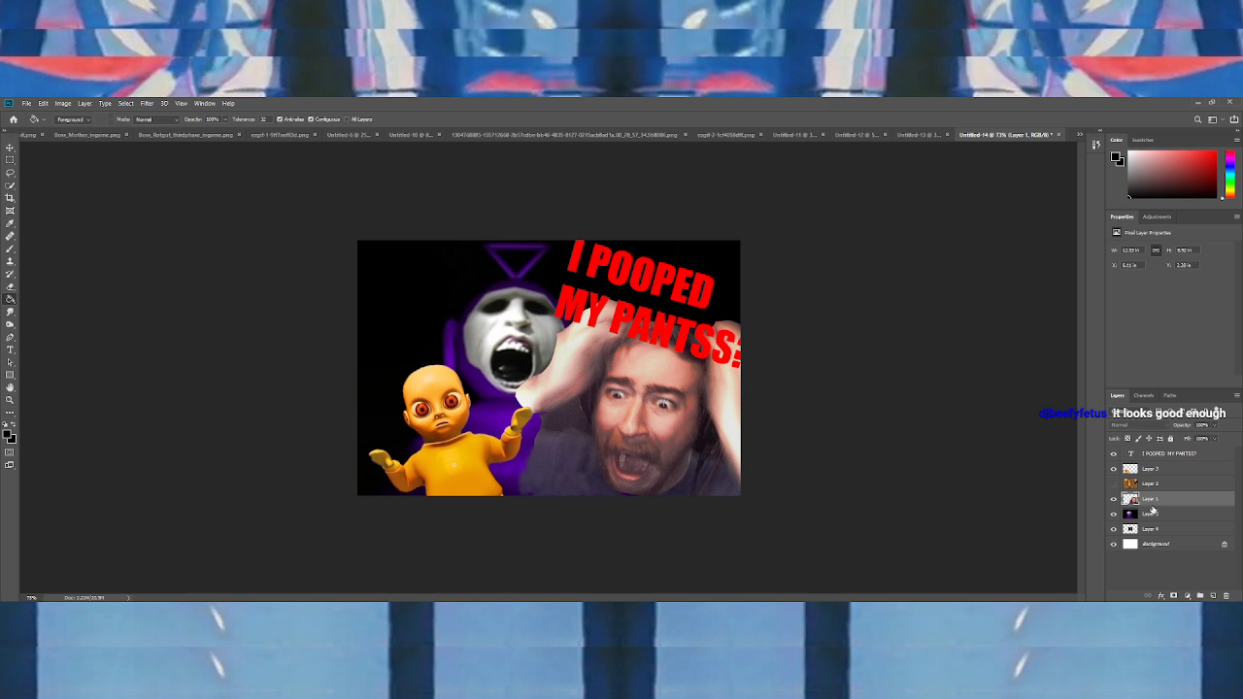
{"action": "left_click_drag", "start_coordinate": [1146, 511], "coordinate": [1150, 509]}
{"action": "left_click", "coordinate": [1115, 514]}
{"action": "left_click", "coordinate": [1130, 499]}
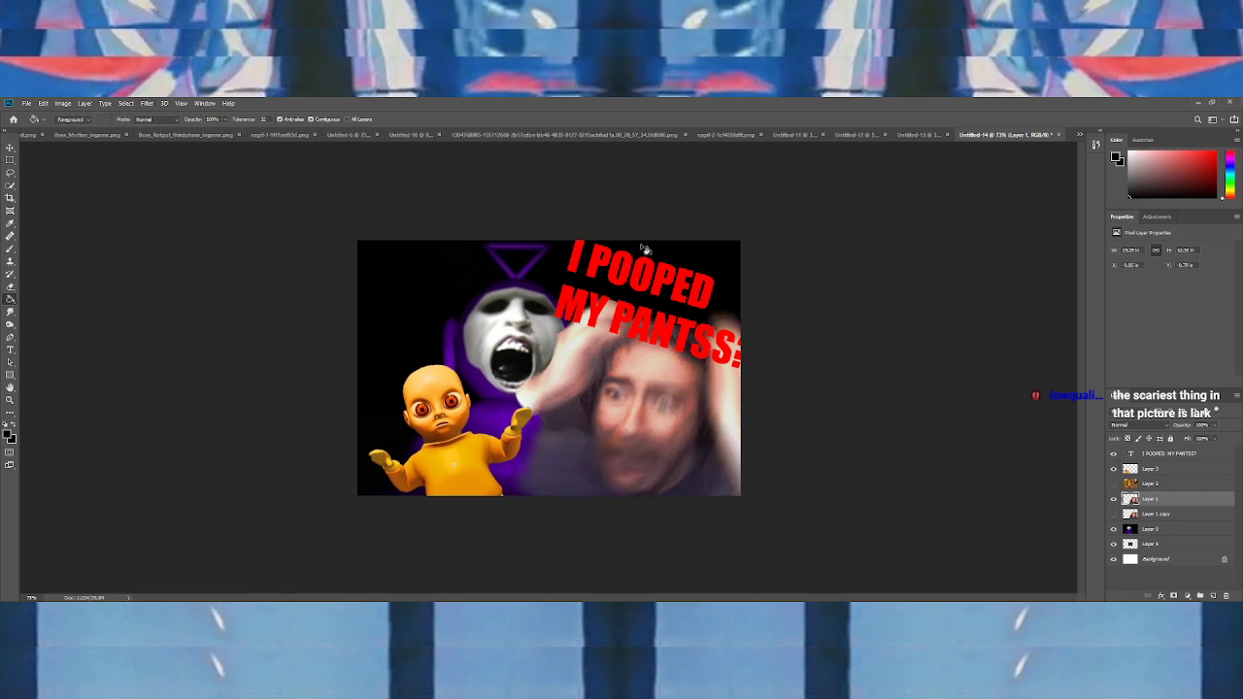
{"action": "key", "text": "ctrl+z"}
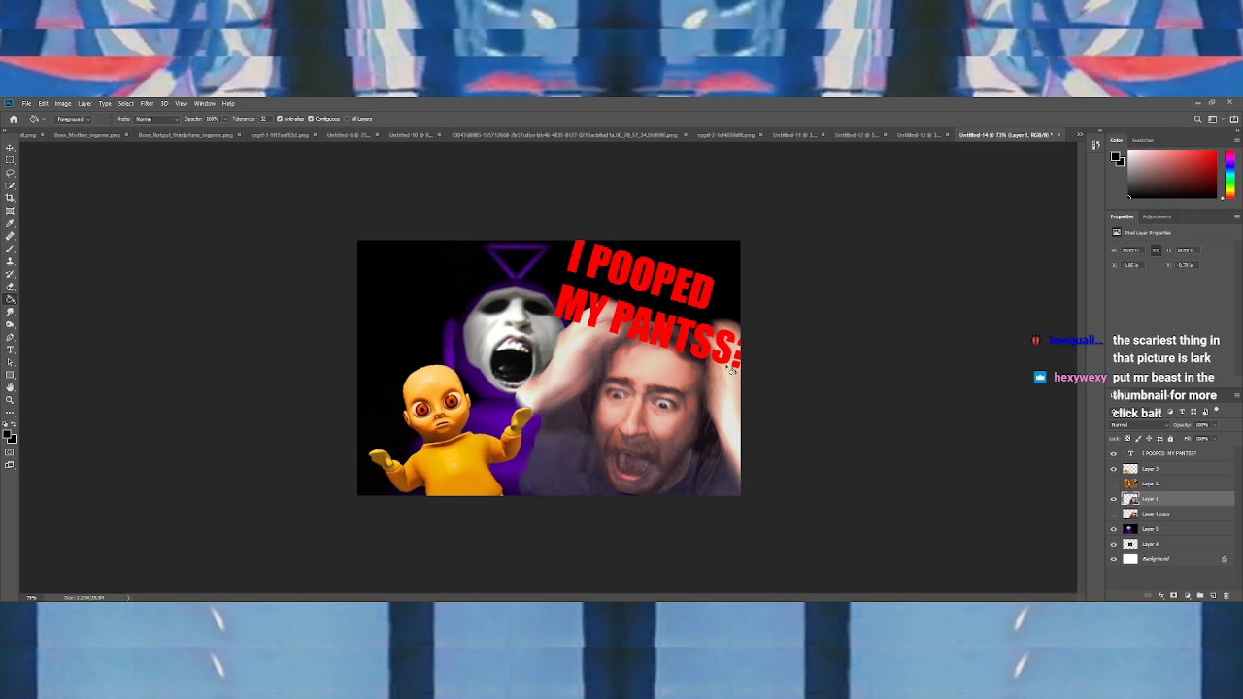
Enlarge the blurred face layer to about 103% and shift it slightly to the left
{"action": "scroll", "coordinate": [726, 408], "scroll_direction": "down", "scroll_amount": 3}
{"action": "scroll", "coordinate": [666, 463], "scroll_direction": "up", "scroll_amount": 4}
{"action": "key", "text": "v"}
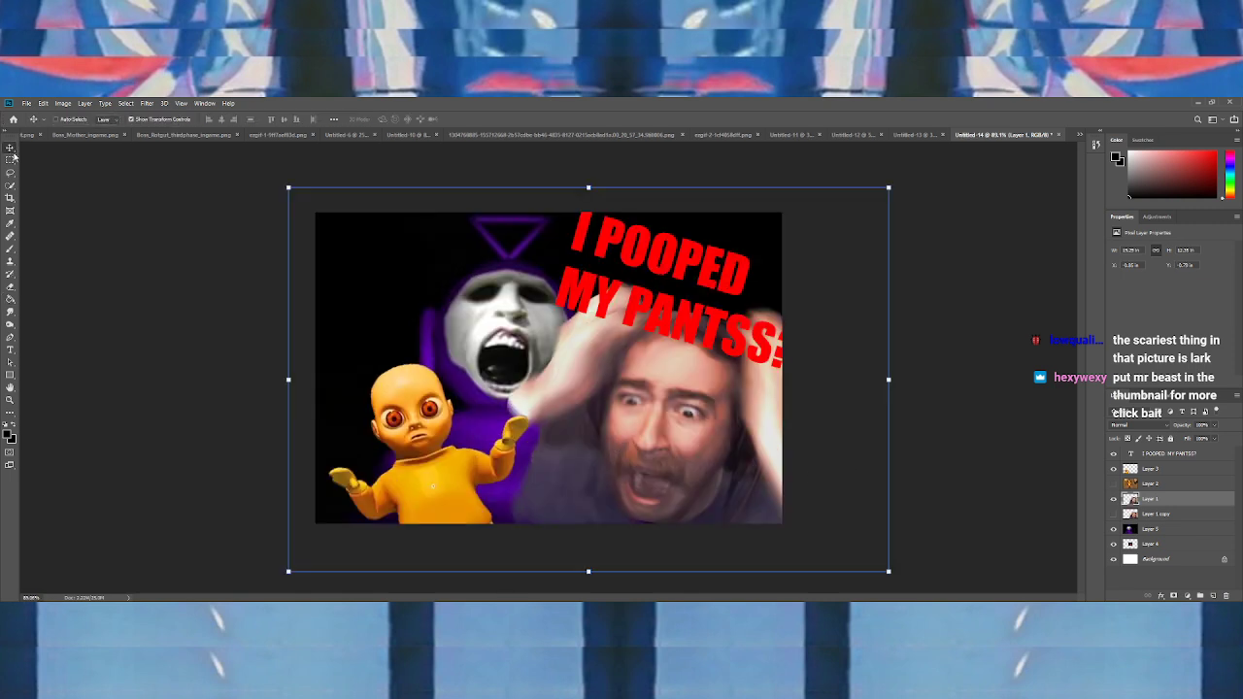
{"action": "left_click_drag", "start_coordinate": [285, 190], "coordinate": [265, 175]}
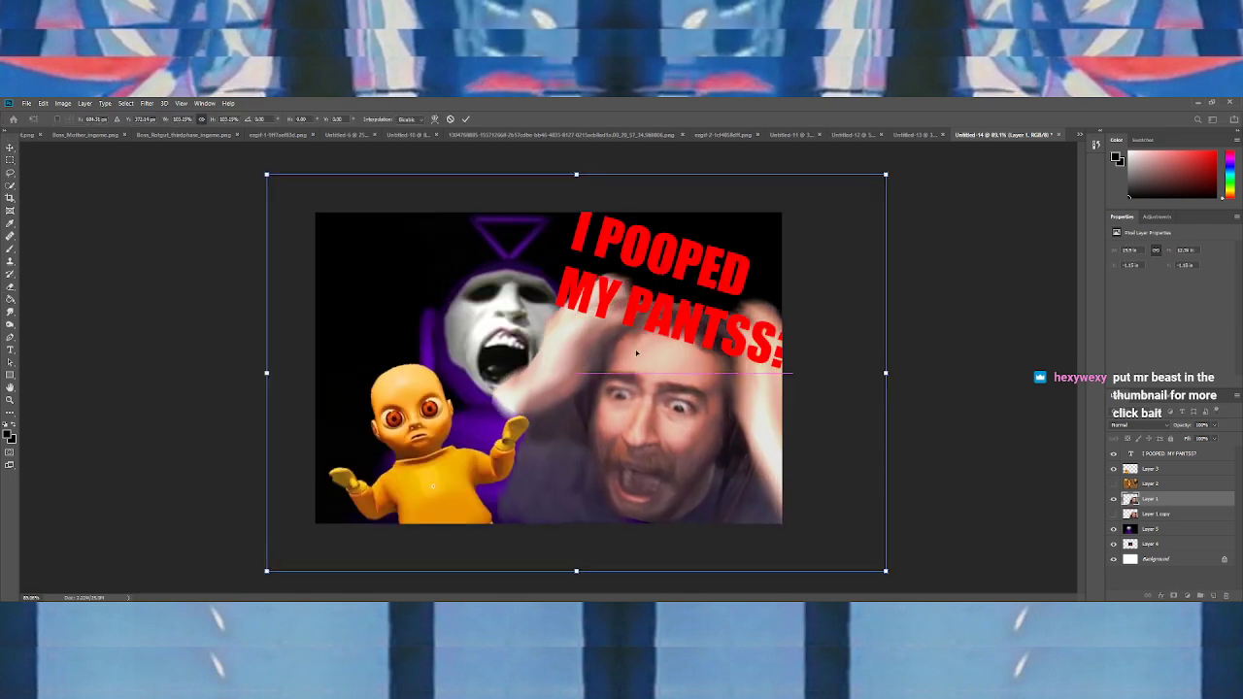
{"action": "key", "text": "ctrl+z"}
Rotate the caption about 9° counter-clockwise to lessen its tilt and fit it fully inside the canvas's upper-right corner
{"action": "left_click", "coordinate": [1175, 455]}
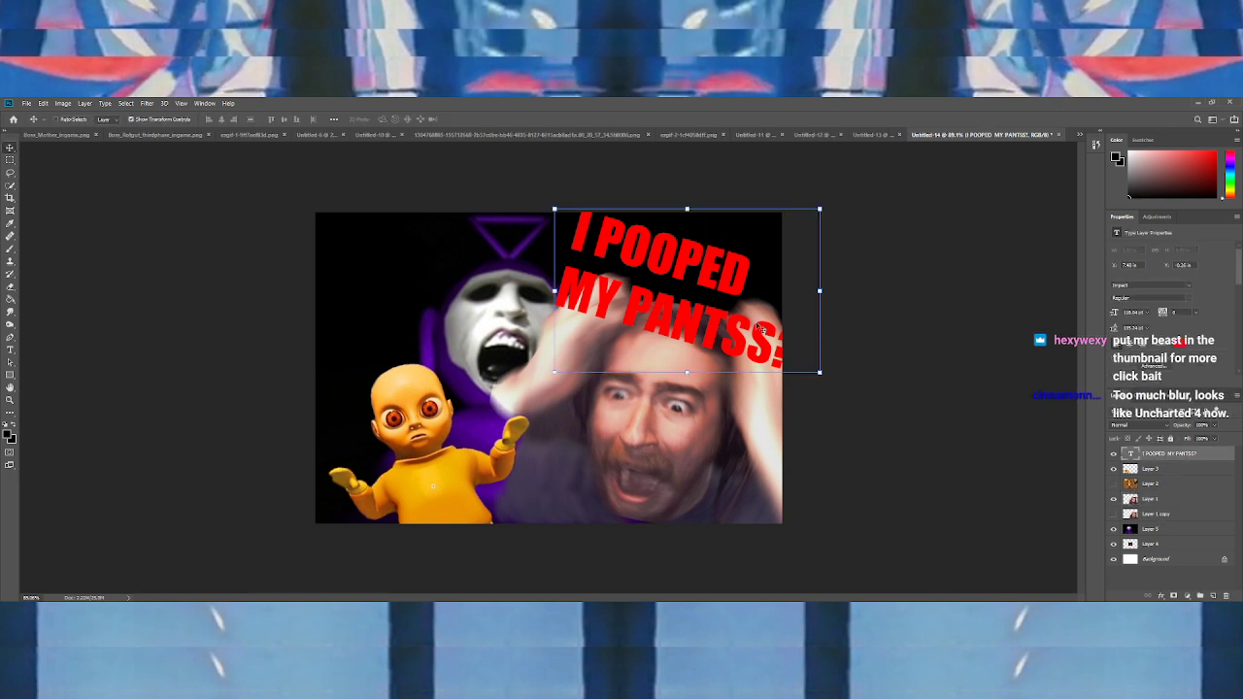
{"action": "left_click_drag", "start_coordinate": [754, 323], "coordinate": [727, 323]}
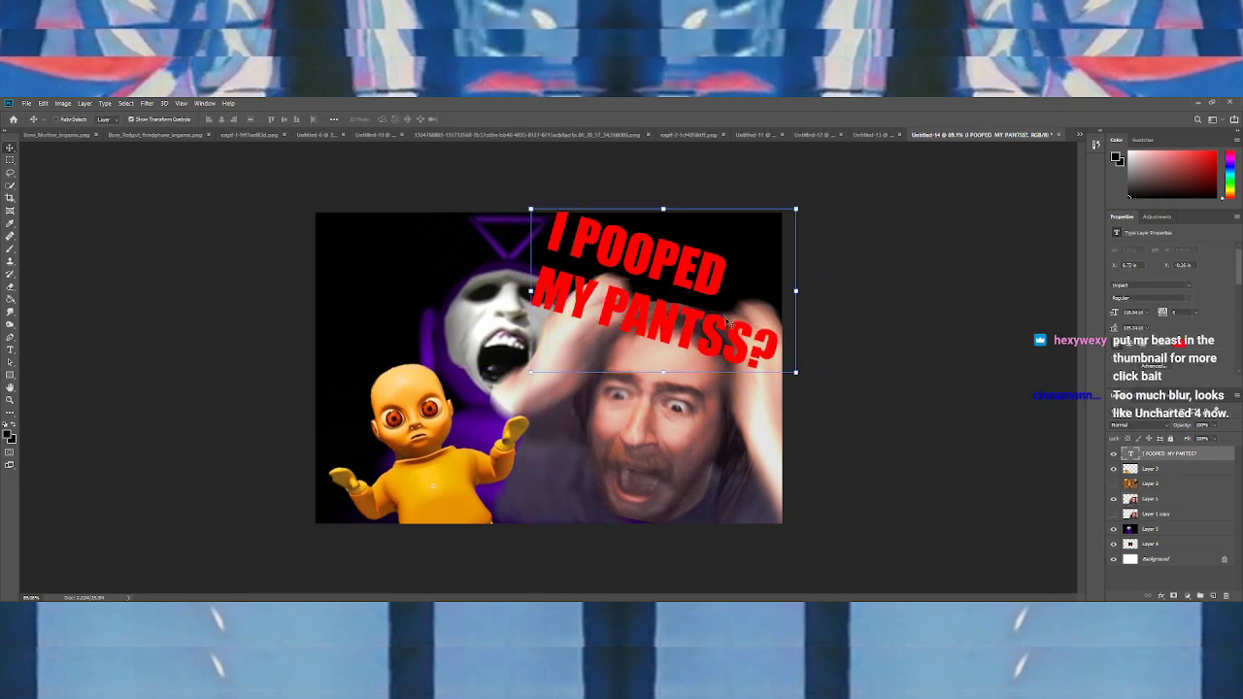
{"action": "mouse_move", "coordinate": [798, 291]}
{"action": "left_mouse_down"}
{"action": "mouse_move", "coordinate": [769, 292]}
{"action": "mouse_move", "coordinate": [801, 270]}
{"action": "left_mouse_up"}
{"action": "left_click_drag", "start_coordinate": [696, 284], "coordinate": [721, 279]}
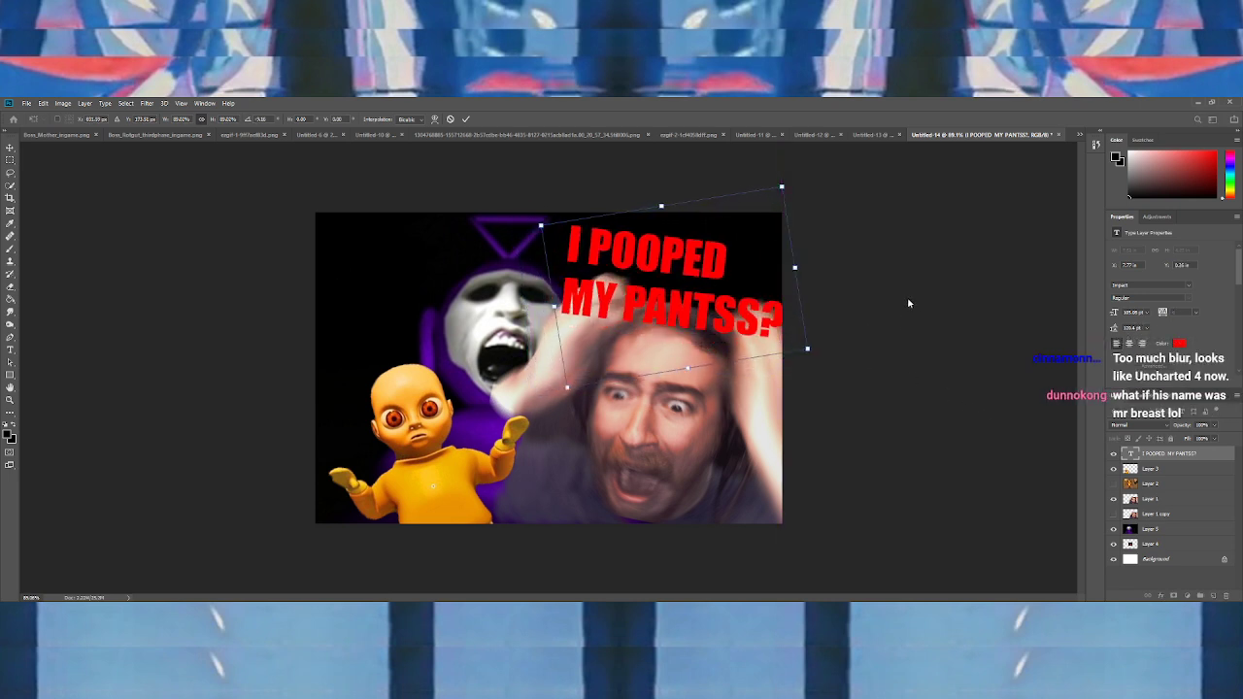
{"action": "left_click", "coordinate": [11, 148]}
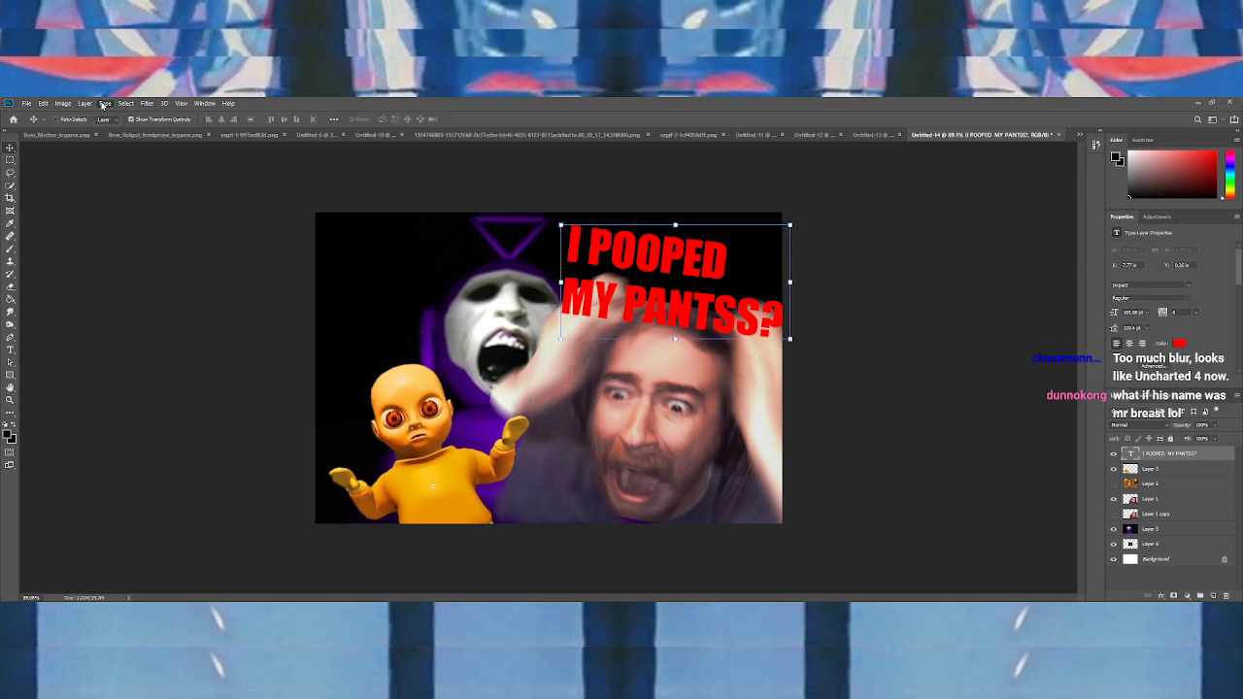
Add a white stroke outline around the red caption's letters
{"action": "left_click", "coordinate": [223, 222]}
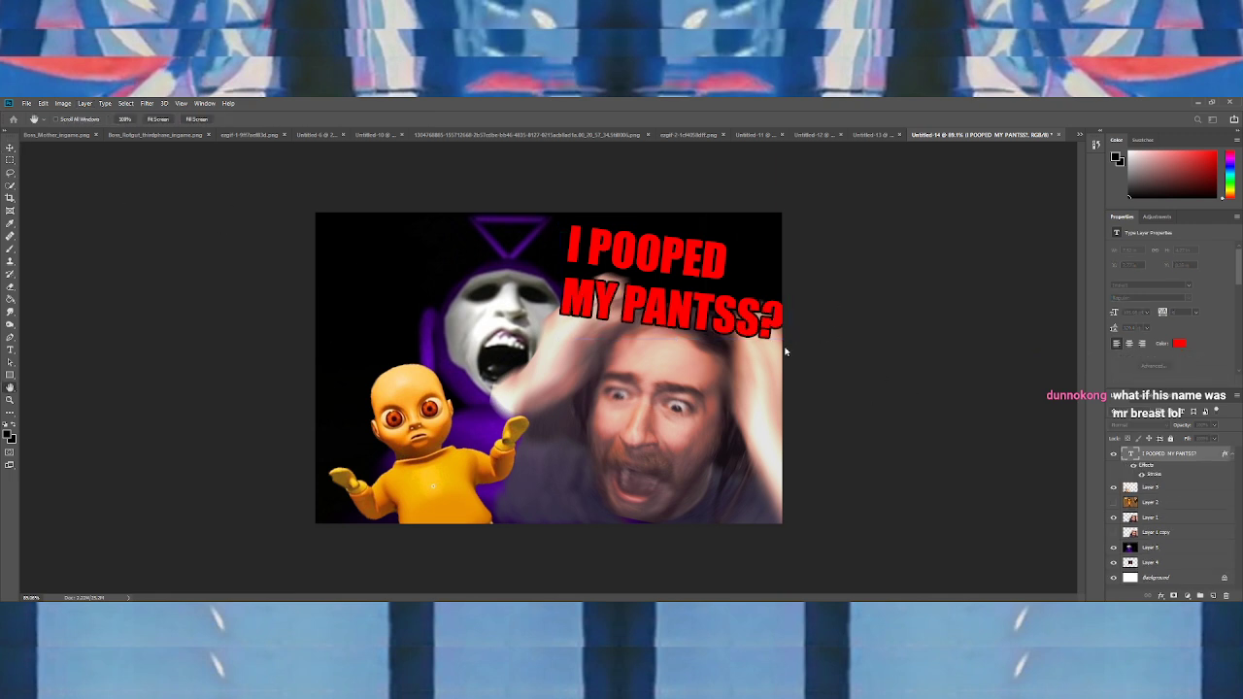
{"action": "key", "text": "i"}
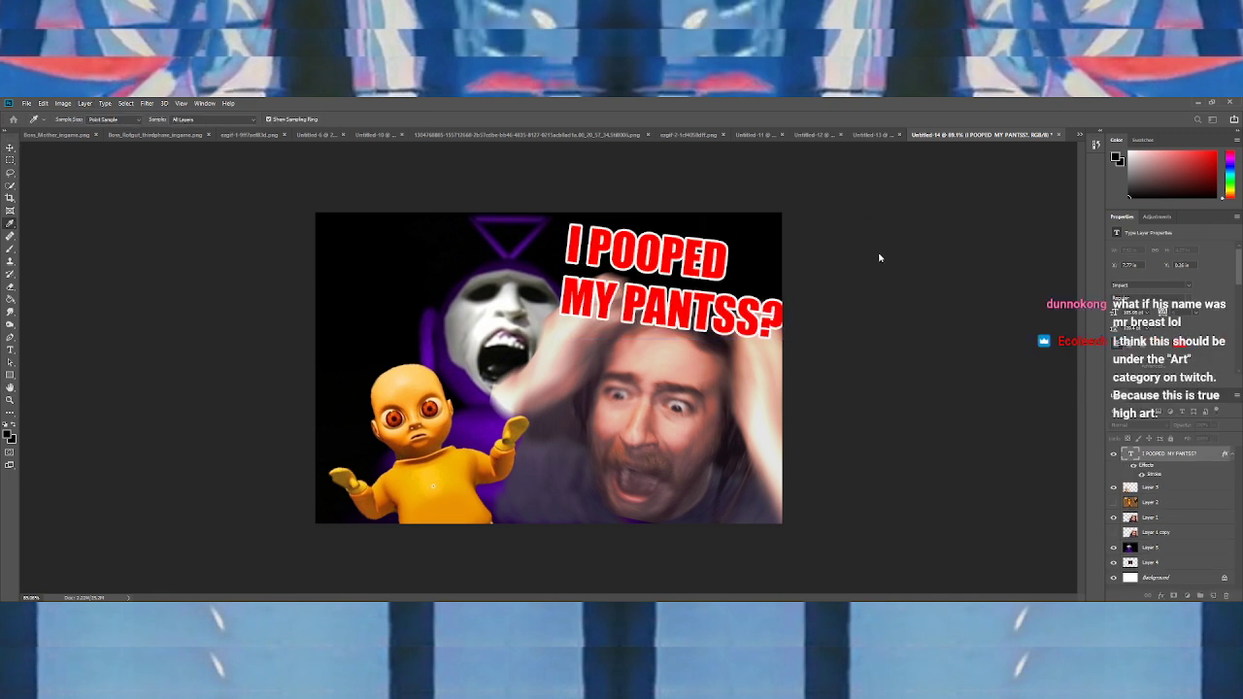
{"action": "key", "text": "h"}
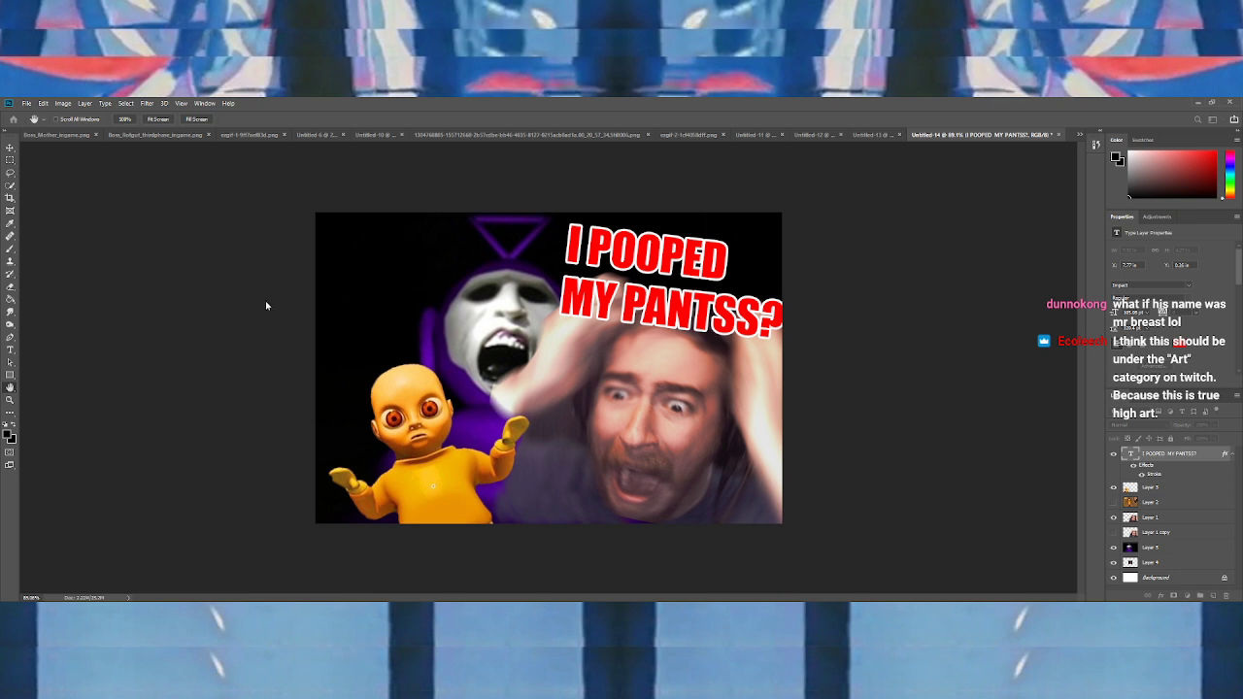
{"action": "key", "text": "v"}
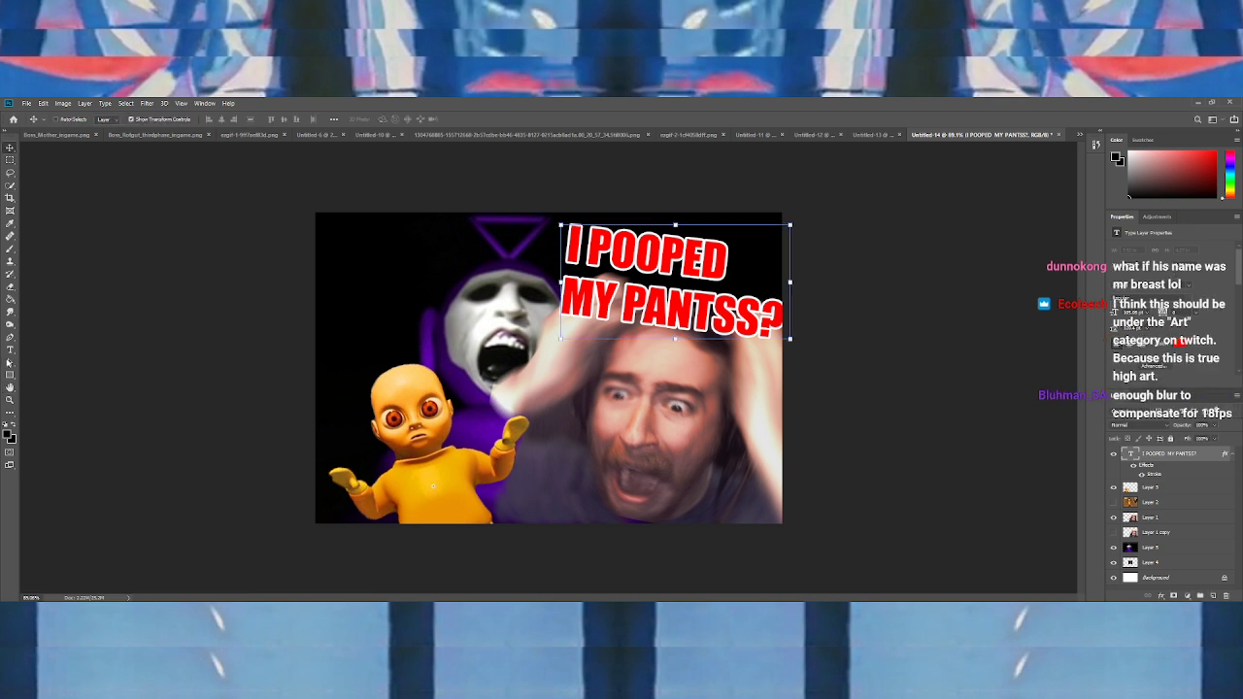
Draw a circle about 376 px wide with no fill and a thickened red stroke, and place it around the yellow baby's head
{"action": "key", "text": "u"}
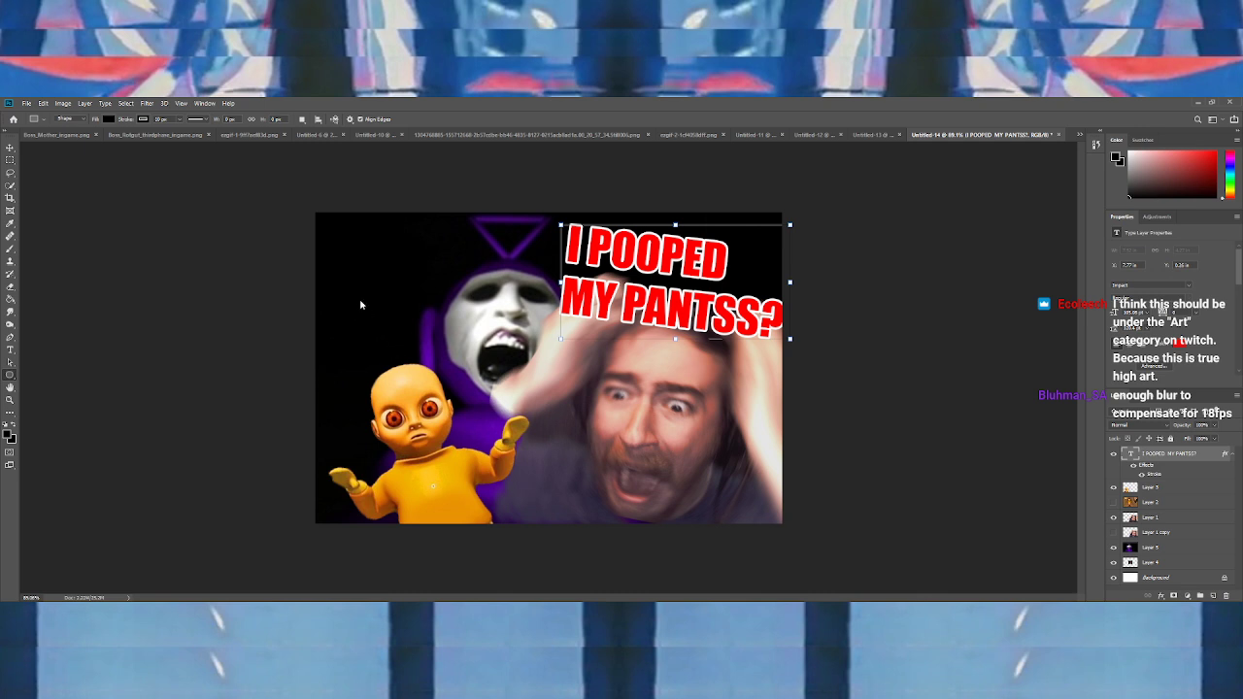
{"action": "left_click_drag", "start_coordinate": [350, 293], "coordinate": [513, 456]}
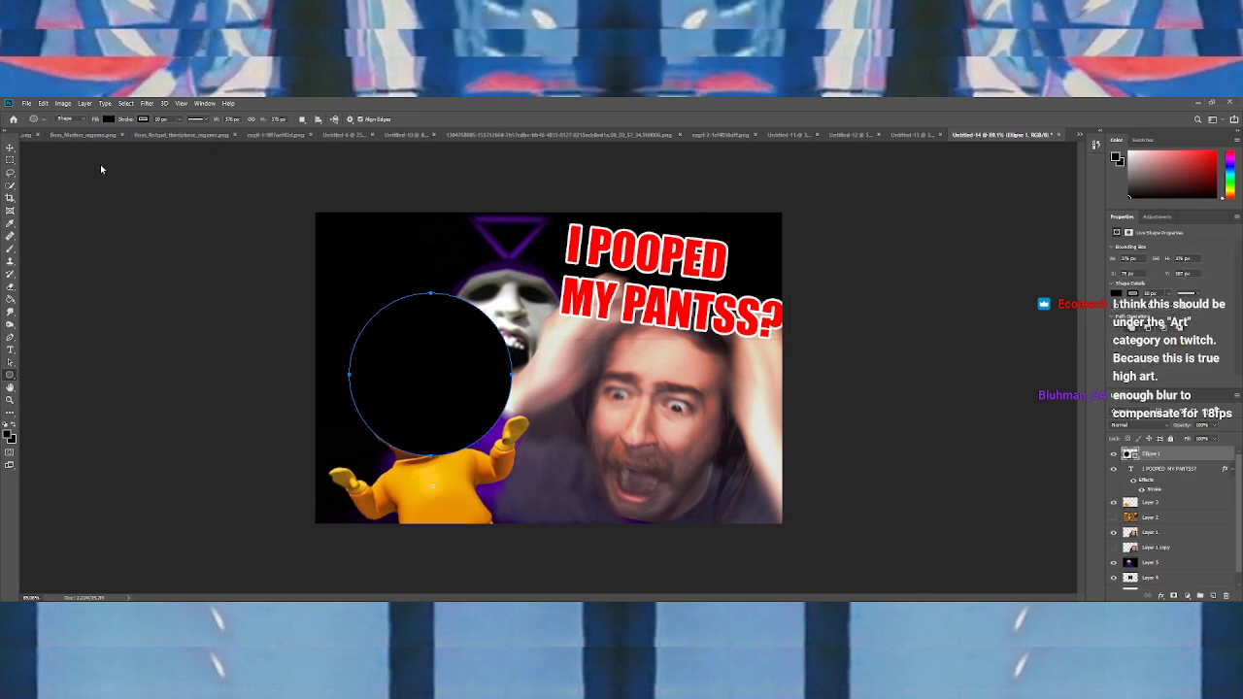
{"action": "left_click", "coordinate": [109, 167]}
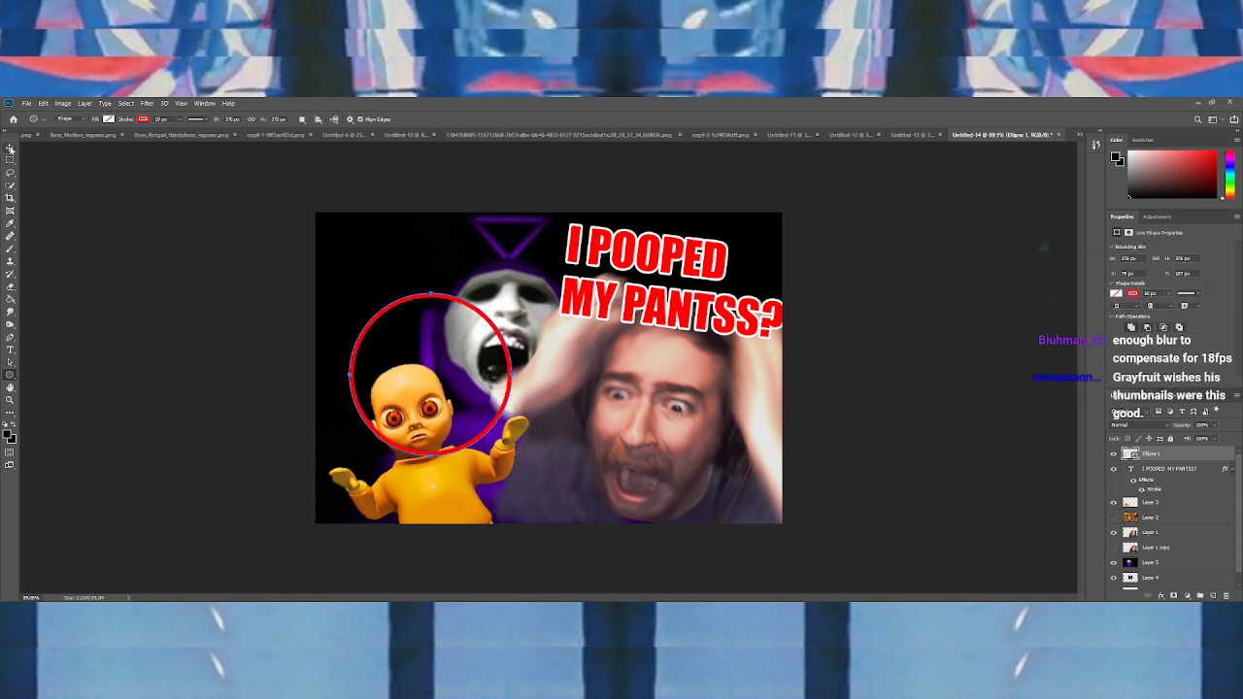
{"action": "key", "text": "v"}
{"action": "left_click_drag", "start_coordinate": [486, 368], "coordinate": [479, 397]}
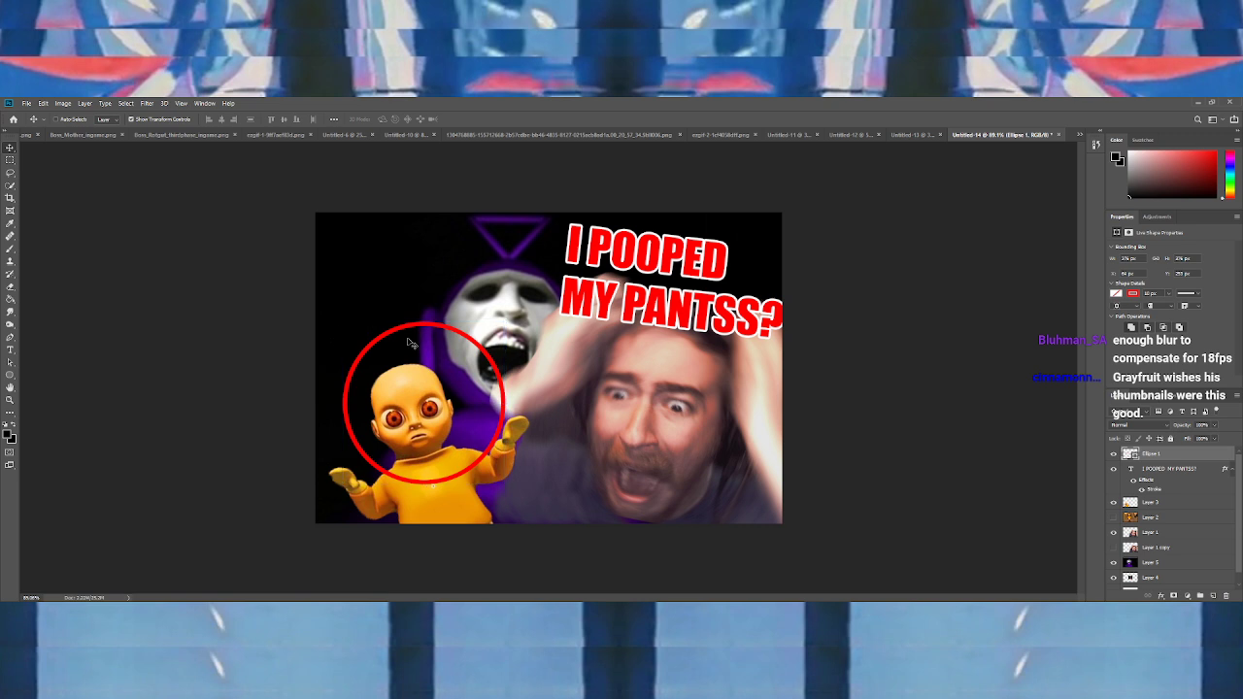
{"action": "key", "text": "u"}
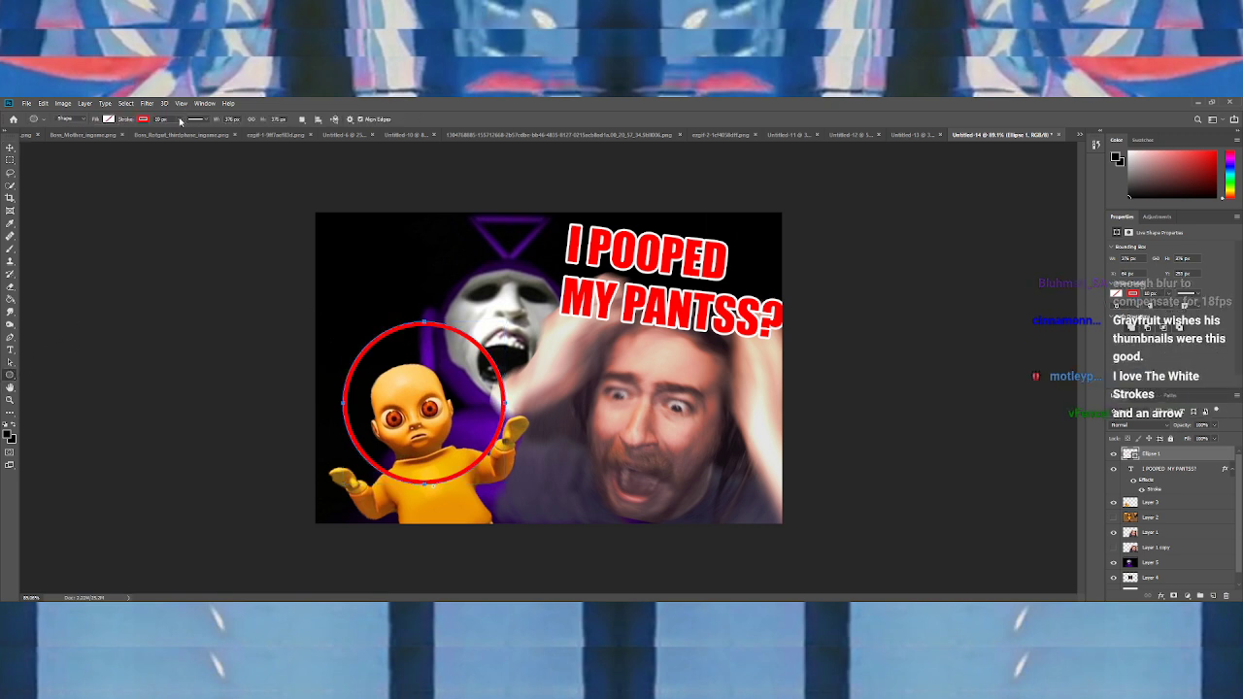
{"action": "left_click_drag", "start_coordinate": [185, 135], "coordinate": [187, 135]}
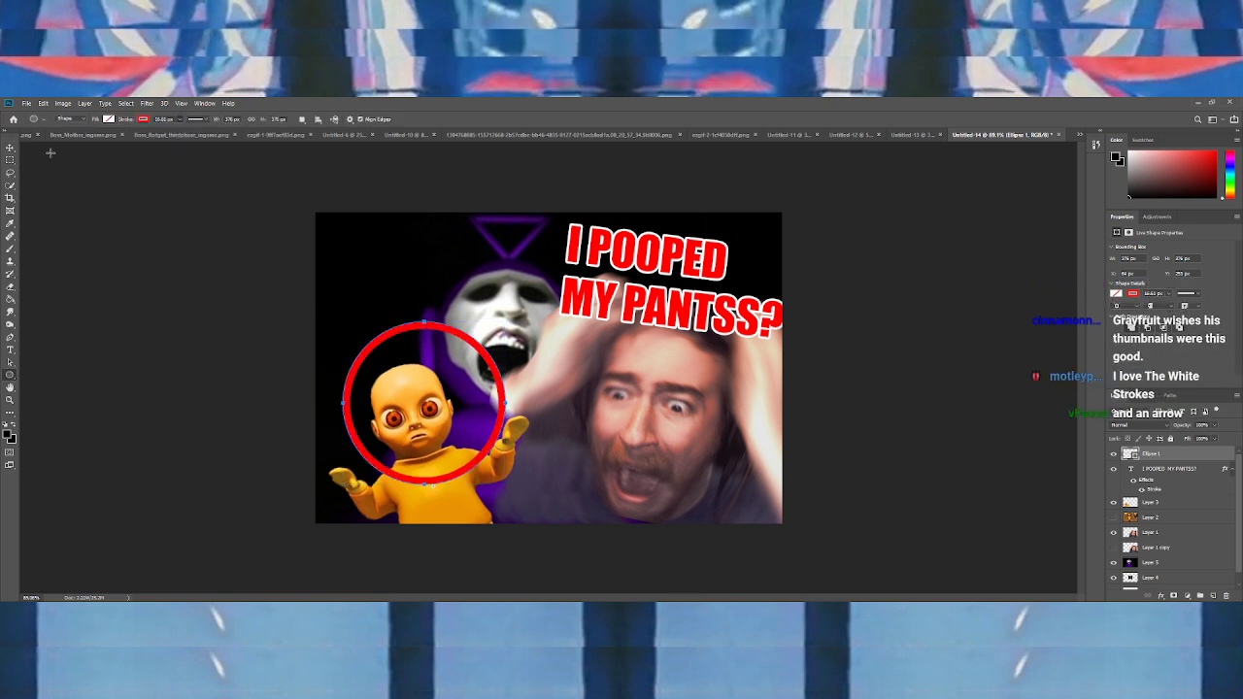
{"action": "key", "text": "ctrl+t"}
{"action": "left_click_drag", "start_coordinate": [424, 321], "coordinate": [423, 282]}
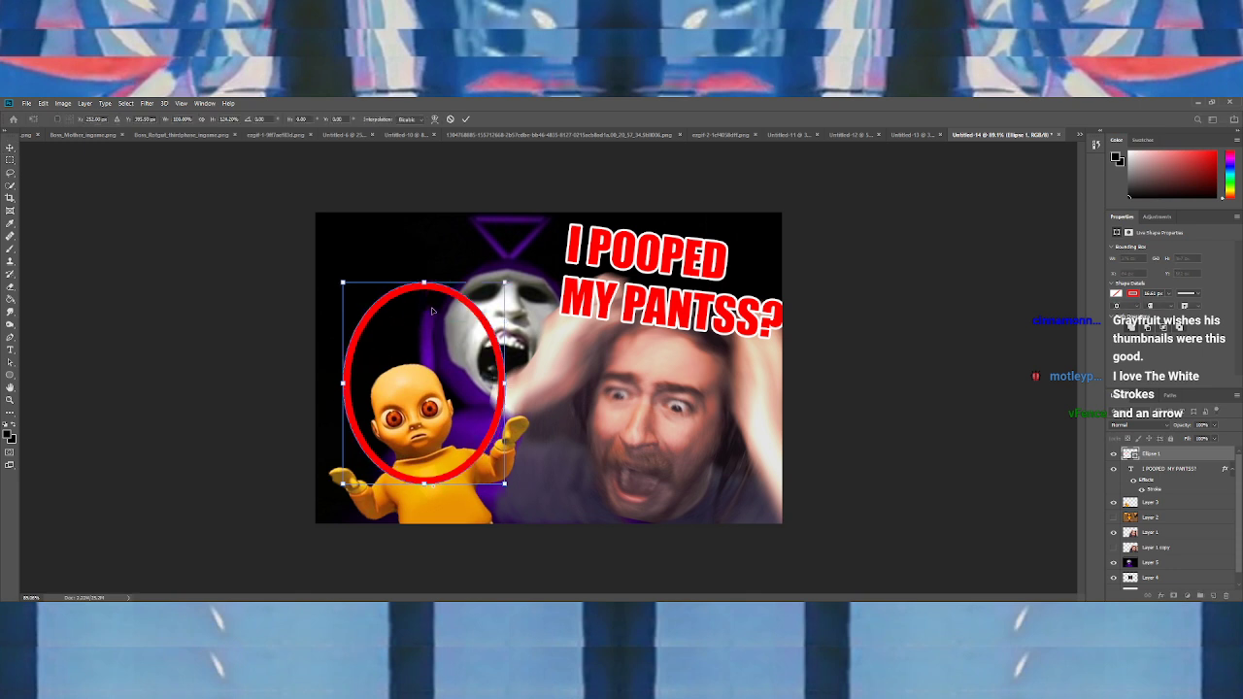
{"action": "key", "text": "ctrl+z"}
{"action": "left_click_drag", "start_coordinate": [504, 321], "coordinate": [488, 364]}
{"action": "left_click_drag", "start_coordinate": [496, 352], "coordinate": [482, 352]}
{"action": "left_click_drag", "start_coordinate": [516, 412], "coordinate": [489, 412]}
{"action": "mouse_move", "coordinate": [484, 392]}
{"action": "left_mouse_down"}
{"action": "mouse_move", "coordinate": [496, 380]}
{"action": "mouse_move", "coordinate": [485, 389]}
{"action": "left_mouse_up"}
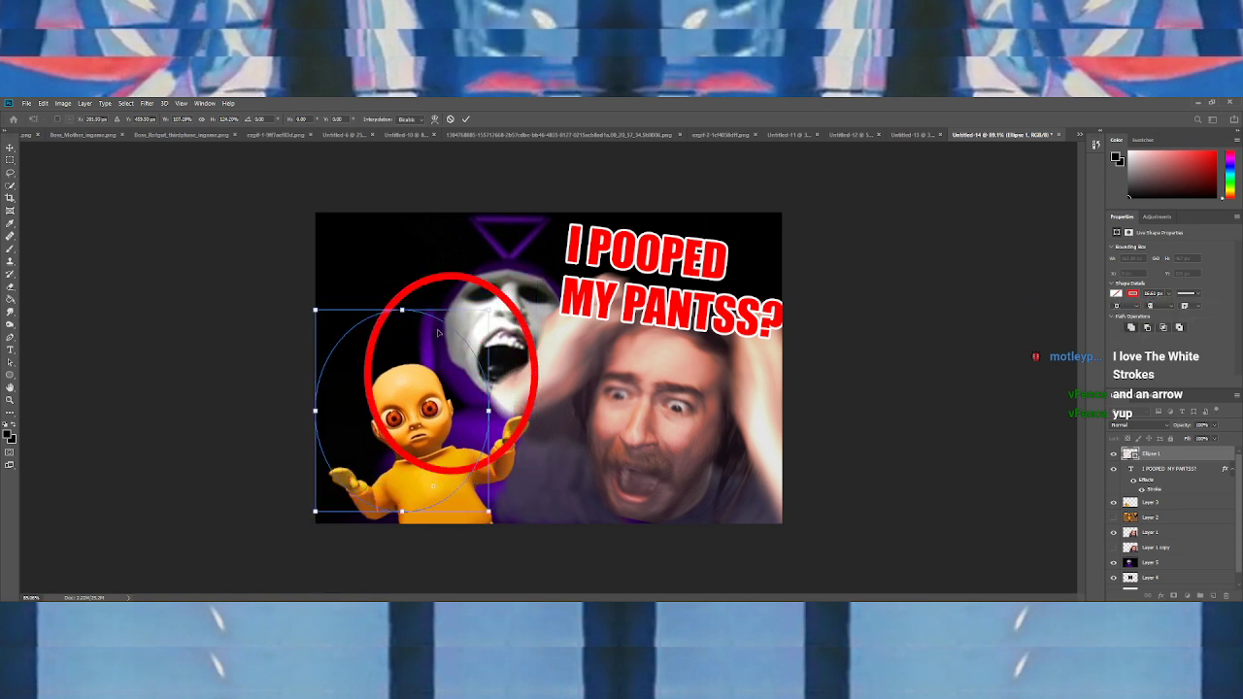
{"action": "left_click", "coordinate": [10, 148]}
{"action": "left_click_drag", "start_coordinate": [385, 371], "coordinate": [382, 421]}
Paste the dog picture above the Teletubby layer, enlarge it in the canvas's upper-left corner and lower its opacity until it is barely visible
{"action": "left_click", "coordinate": [1150, 532]}
{"action": "left_click", "coordinate": [1151, 563]}
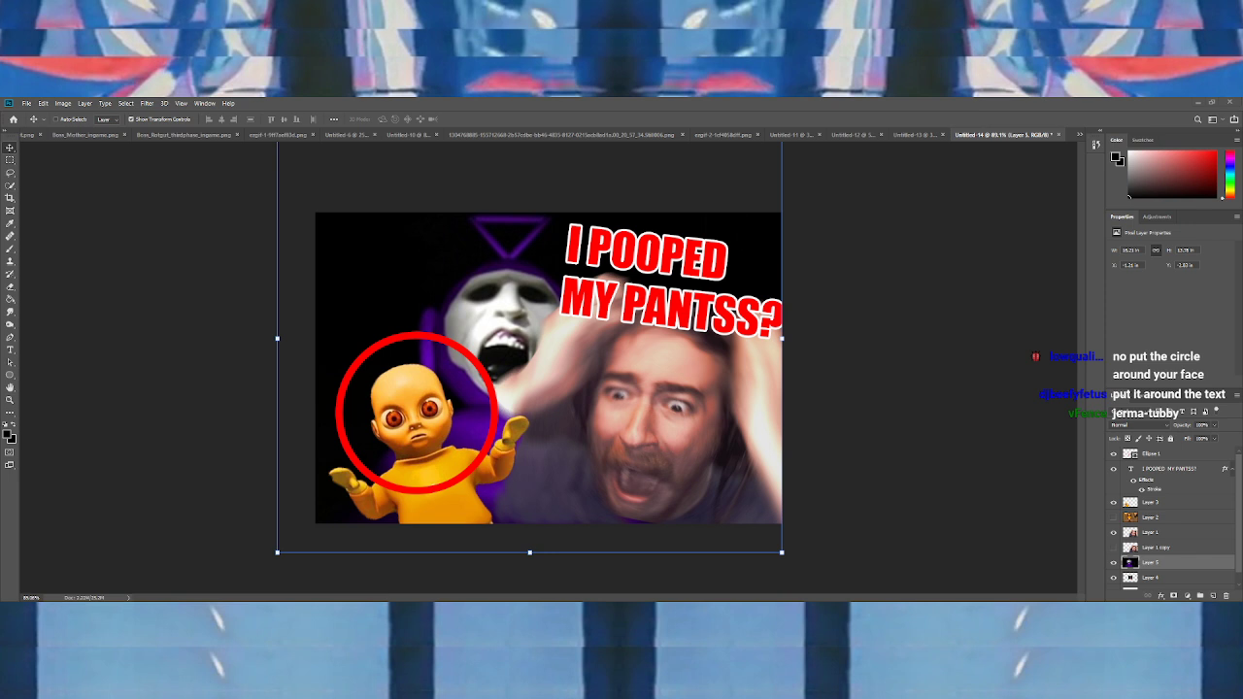
{"action": "key", "text": "ctrl+v"}
{"action": "left_click_drag", "start_coordinate": [537, 358], "coordinate": [305, 272]}
{"action": "mouse_move", "coordinate": [382, 282]}
{"action": "left_mouse_down"}
{"action": "mouse_move", "coordinate": [428, 282]}
{"action": "mouse_move", "coordinate": [383, 294]}
{"action": "left_mouse_up"}
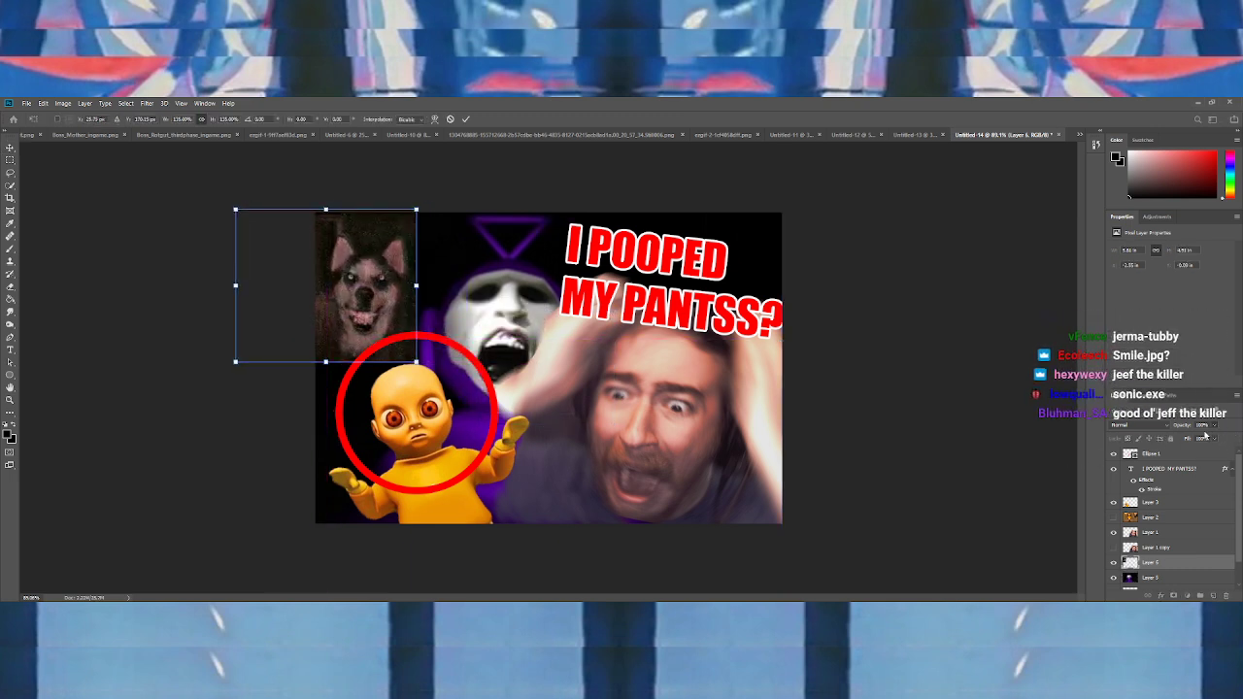
{"action": "left_click_drag", "start_coordinate": [1205, 437], "coordinate": [1182, 442]}
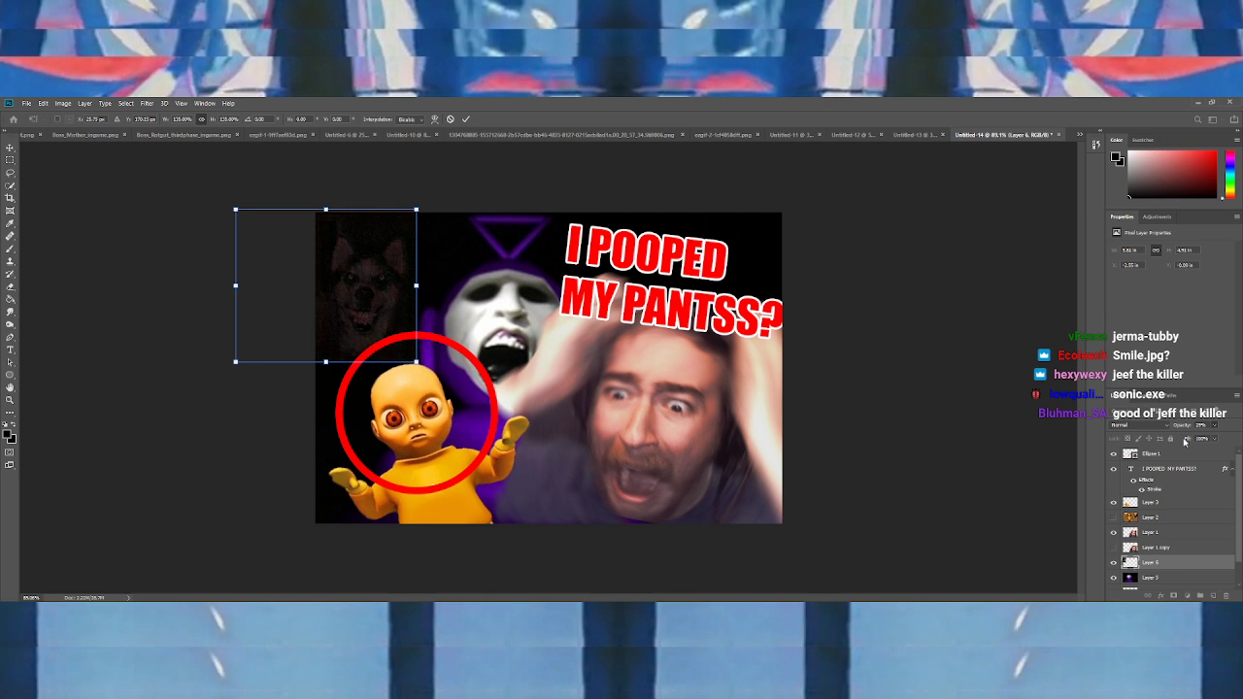
Move the red circle from the baby to the faint dog's face in the canvas's upper-left corner
{"action": "left_click", "coordinate": [1171, 503]}
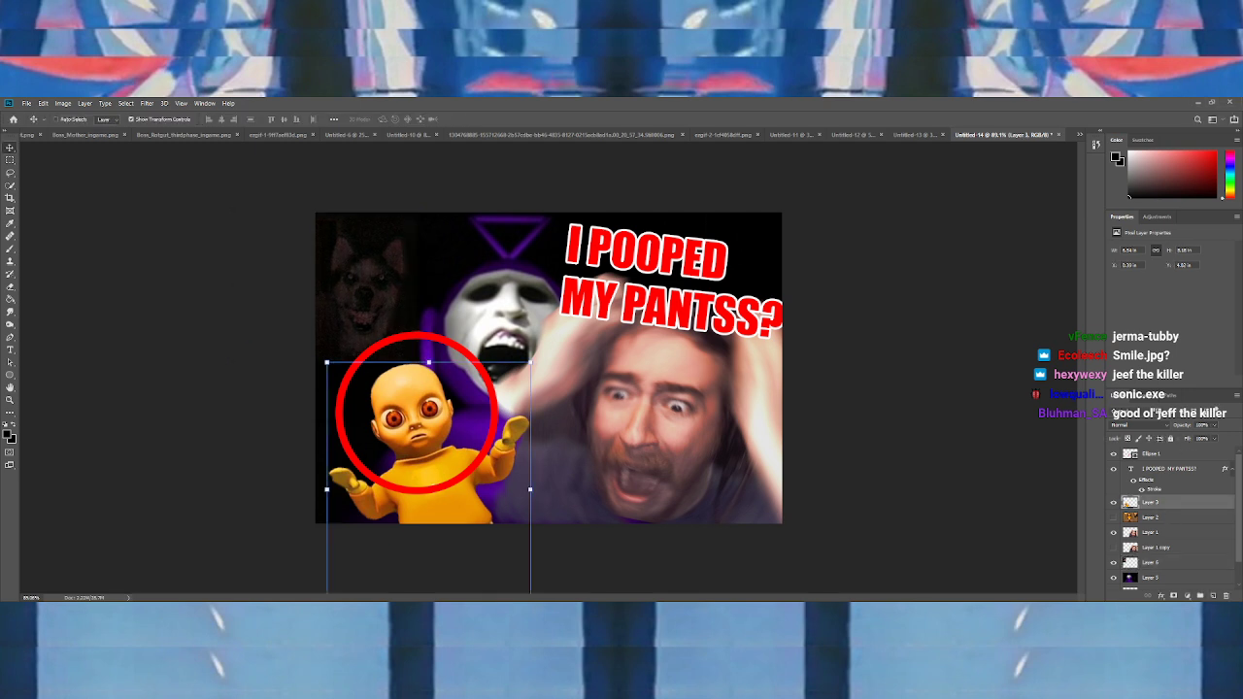
{"action": "left_click", "coordinate": [1170, 453]}
{"action": "left_click_drag", "start_coordinate": [446, 425], "coordinate": [399, 305]}
Paste the red arrow picture above the baby layer and erase its white background
{"action": "left_click", "coordinate": [1154, 508]}
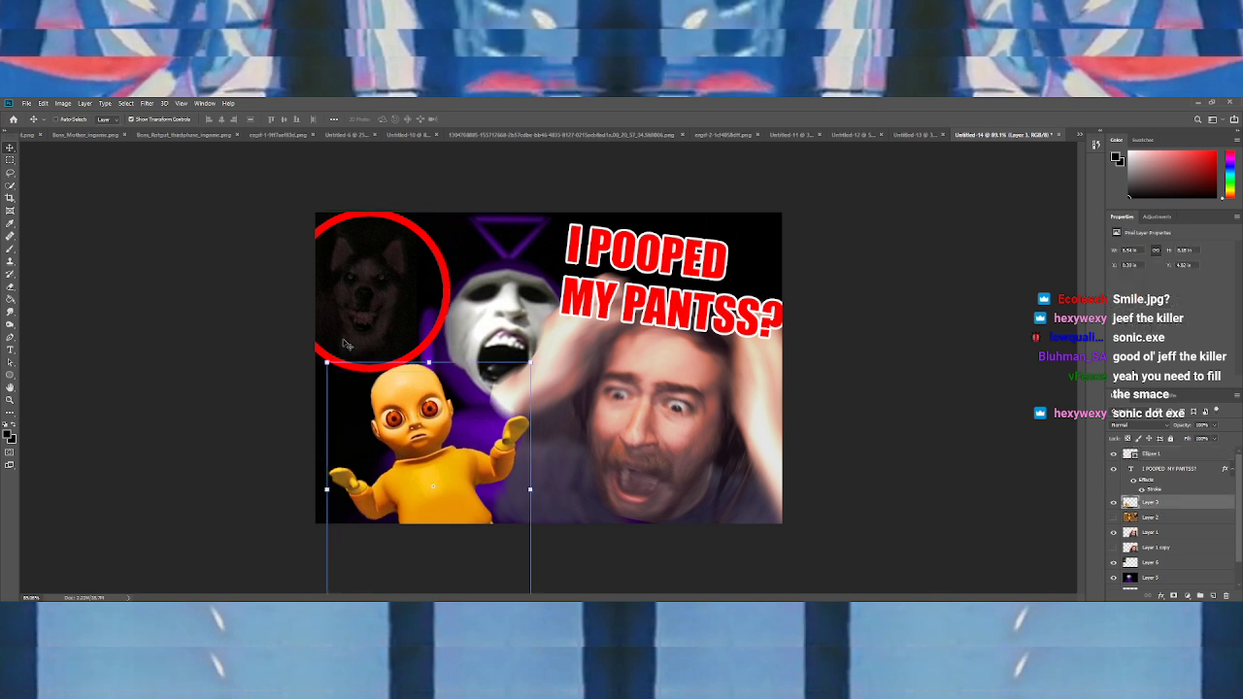
{"action": "left_click", "coordinate": [11, 352]}
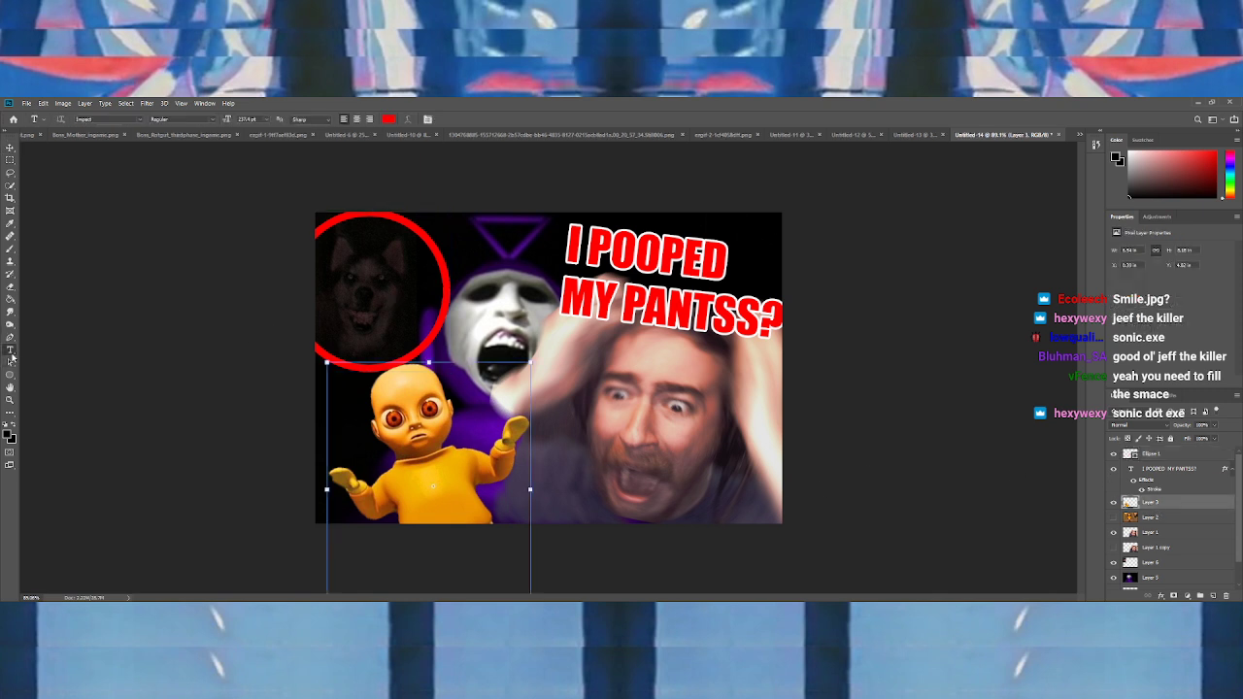
{"action": "left_click", "coordinate": [10, 376]}
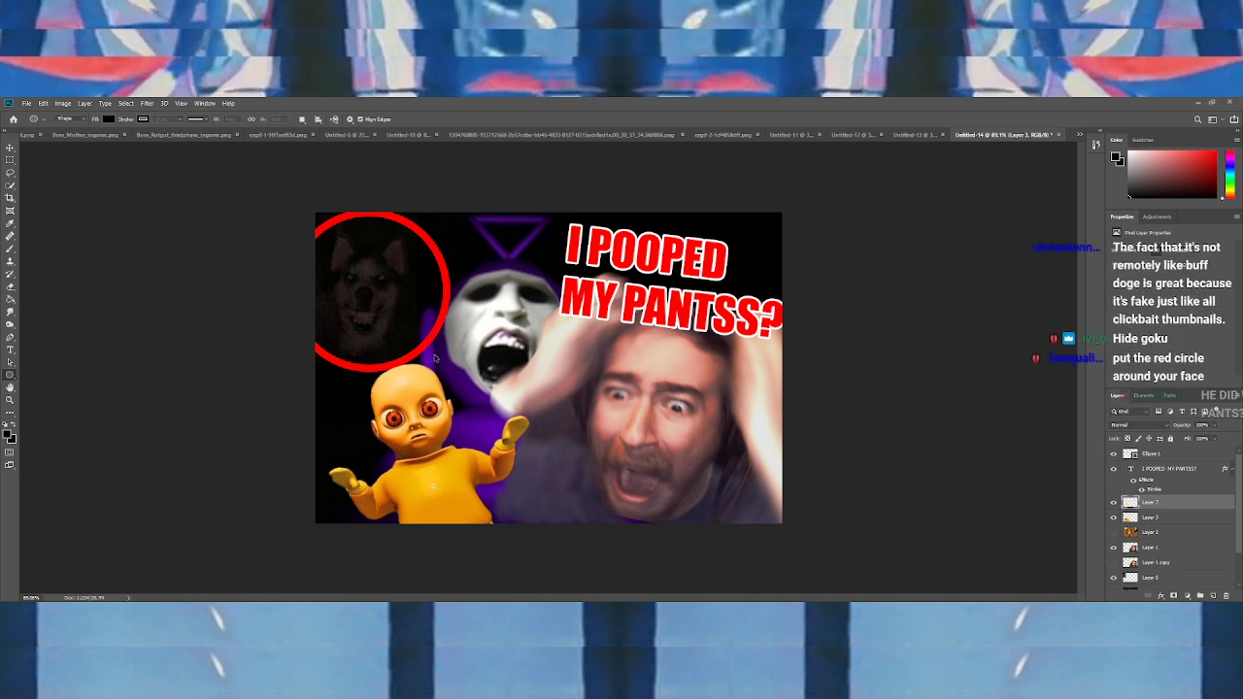
{"action": "key", "text": "ctrl+v"}
{"action": "key", "text": "e"}
{"action": "left_click", "coordinate": [52, 305]}
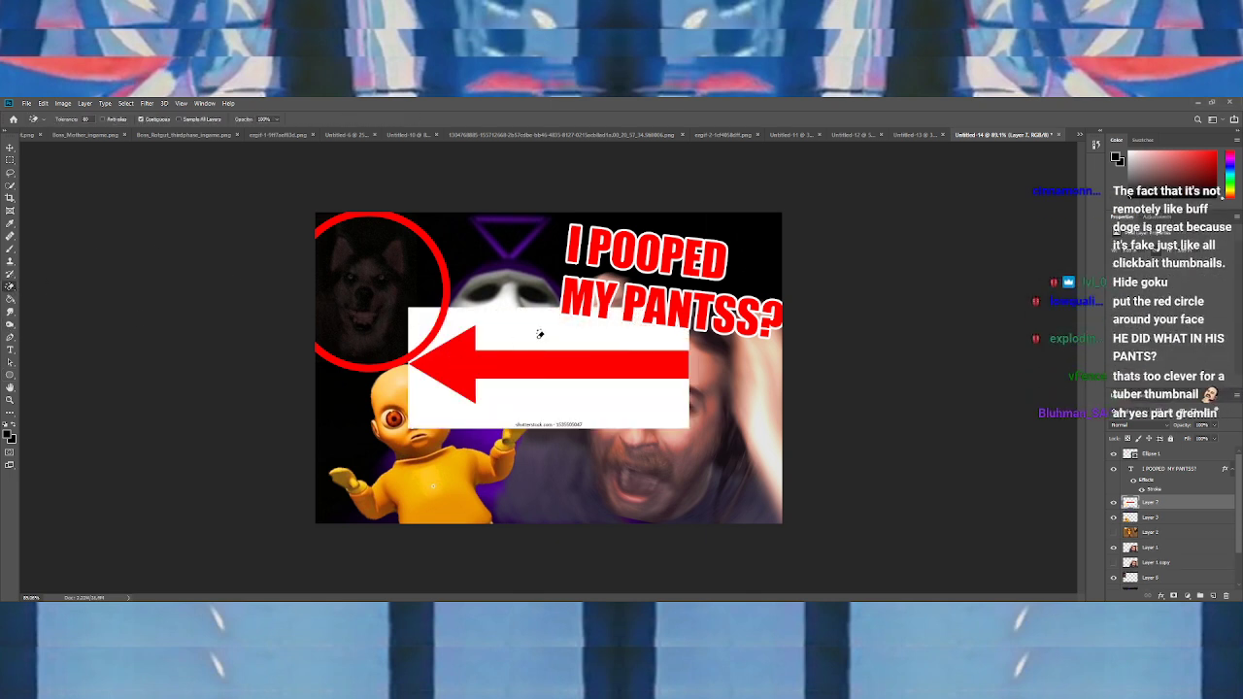
{"action": "left_click", "coordinate": [541, 333]}
Delete the watermark text below the arrow and cut off the rear part of its shaft
{"action": "left_click", "coordinate": [10, 149]}
{"action": "left_click", "coordinate": [9, 159]}
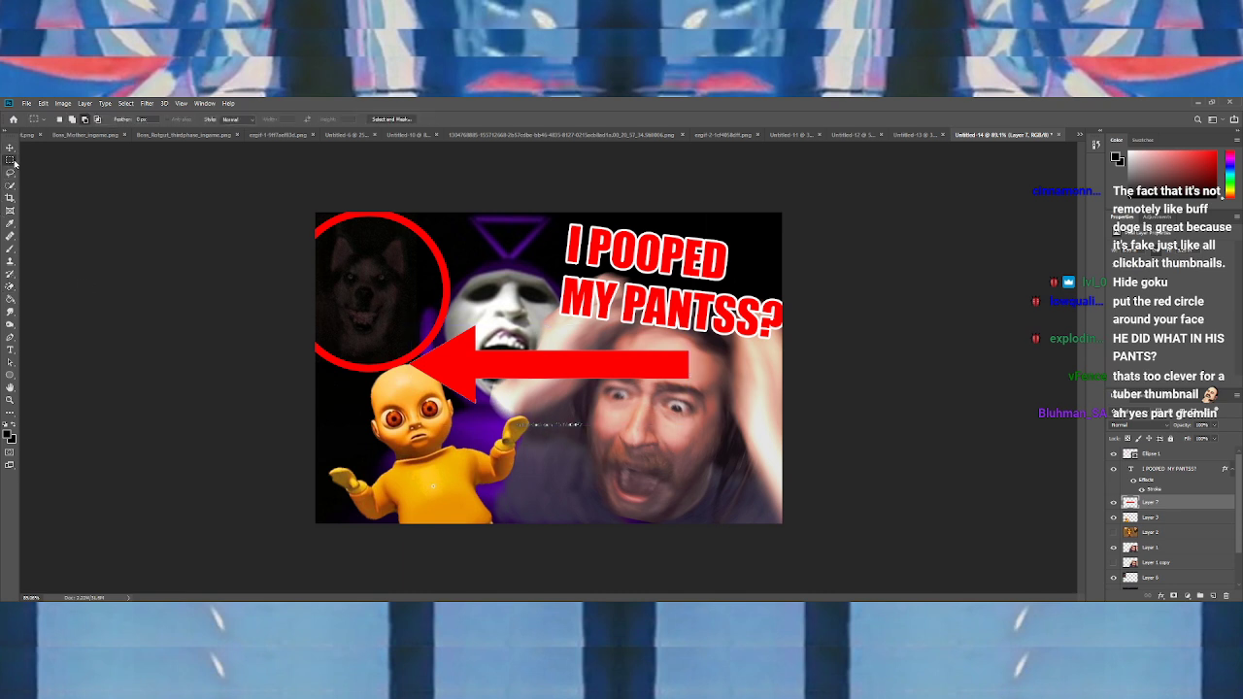
{"action": "left_click_drag", "start_coordinate": [494, 401], "coordinate": [656, 461]}
{"action": "left_click_drag", "start_coordinate": [718, 416], "coordinate": [596, 309]}
{"action": "key", "text": "Delete"}
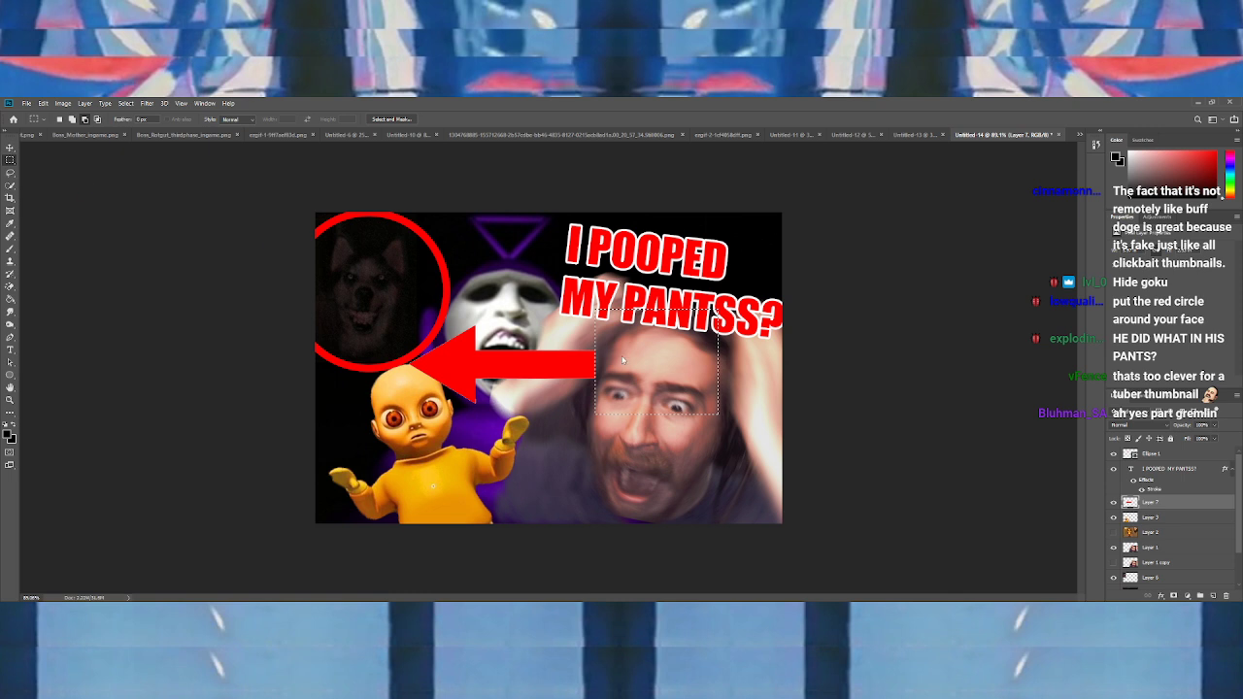
{"action": "left_click", "coordinate": [202, 246]}
Rotate the arrow about 45° clockwise and place it at the canvas's lower edge so it points at the baby's body
{"action": "key", "text": "v"}
{"action": "left_click_drag", "start_coordinate": [476, 354], "coordinate": [574, 494]}
{"action": "key", "text": "ctrl+t"}
{"action": "left_click_drag", "start_coordinate": [720, 503], "coordinate": [709, 555]}
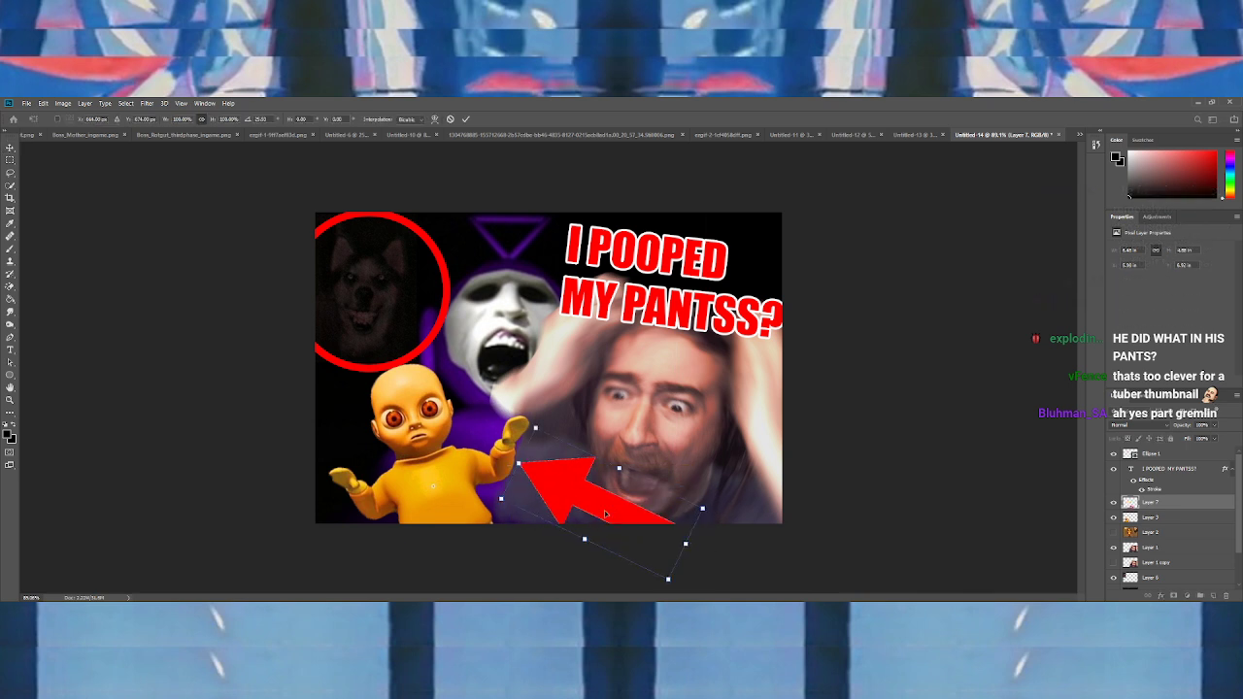
{"action": "left_click_drag", "start_coordinate": [605, 515], "coordinate": [505, 498]}
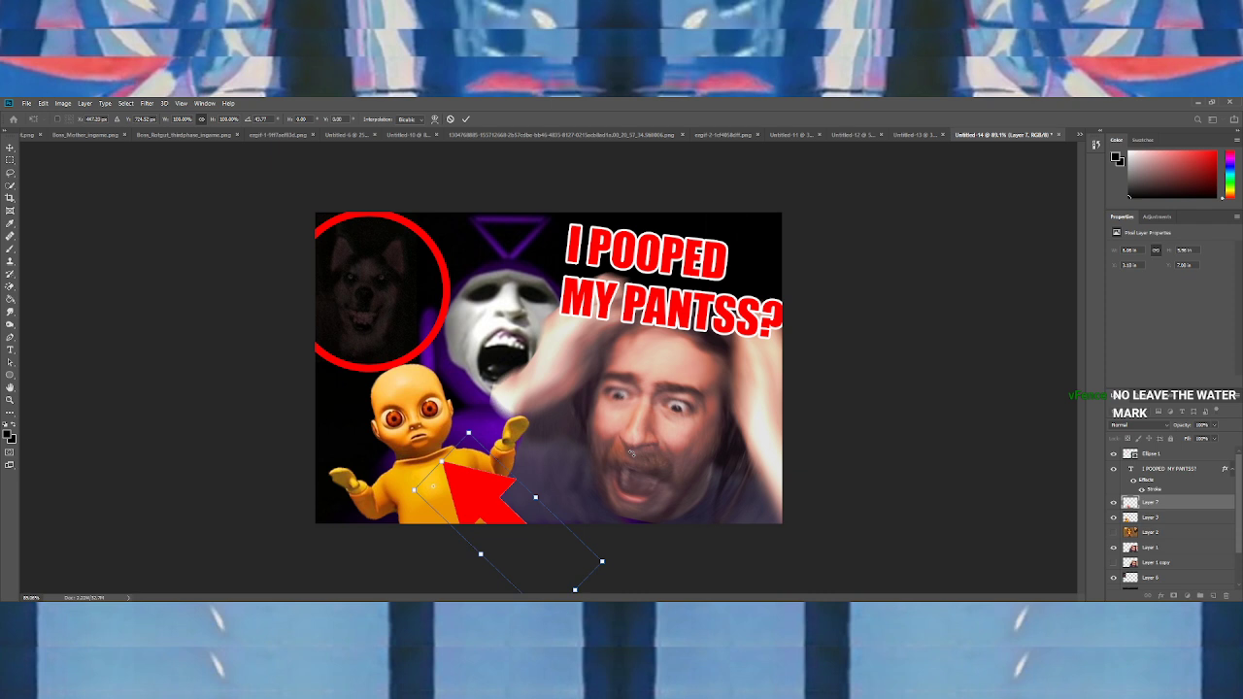
Move the baby and arrow layers up together slightly, and place the red circle's layer beneath the baby's layer
{"action": "left_click", "coordinate": [1150, 523]}
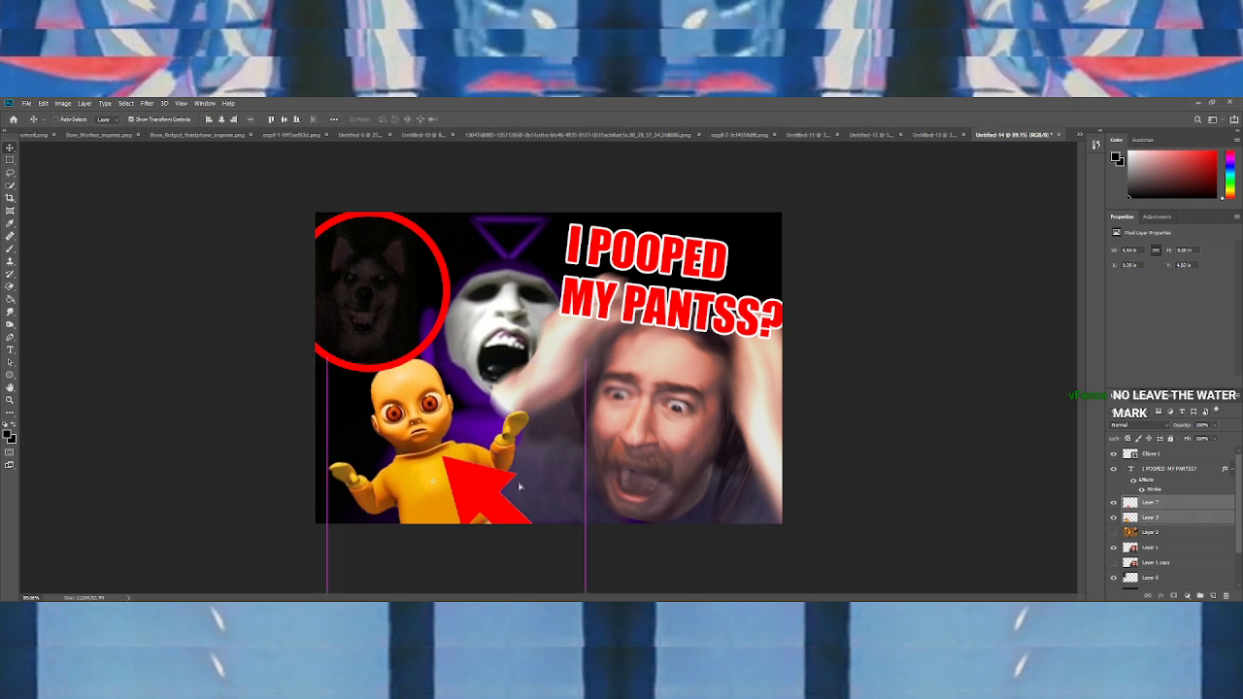
{"action": "left_click", "coordinate": [1152, 453]}
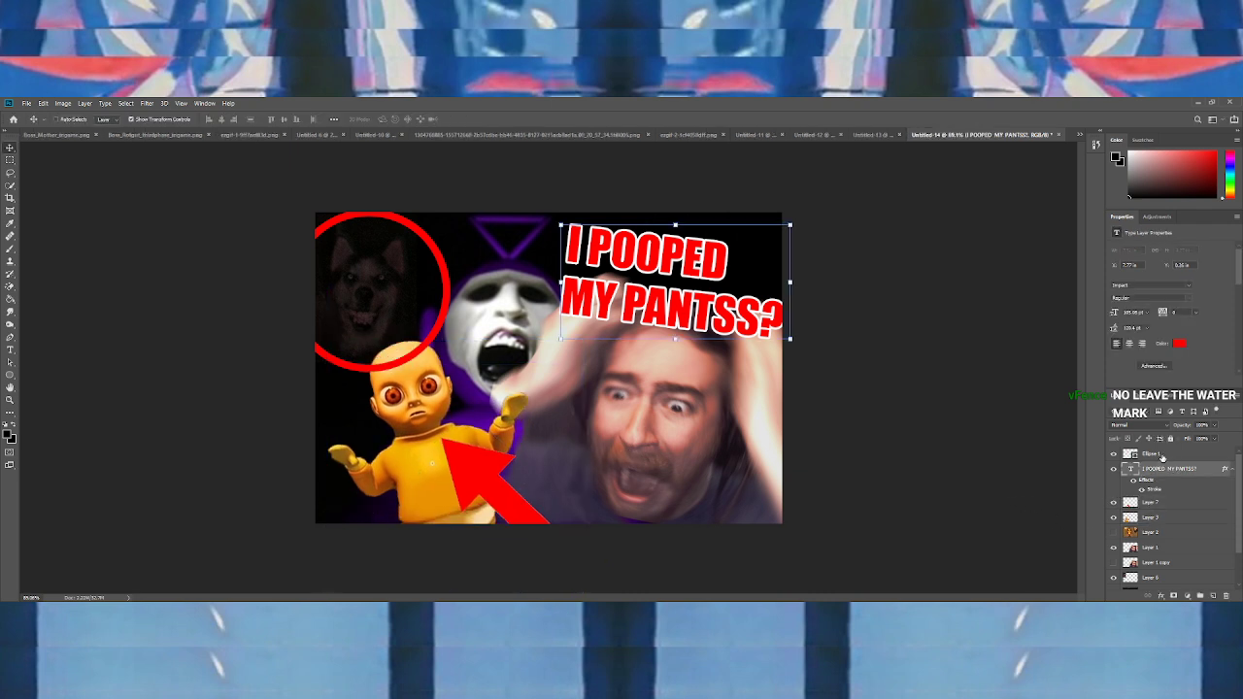
{"action": "left_click_drag", "start_coordinate": [1152, 454], "coordinate": [1155, 544]}
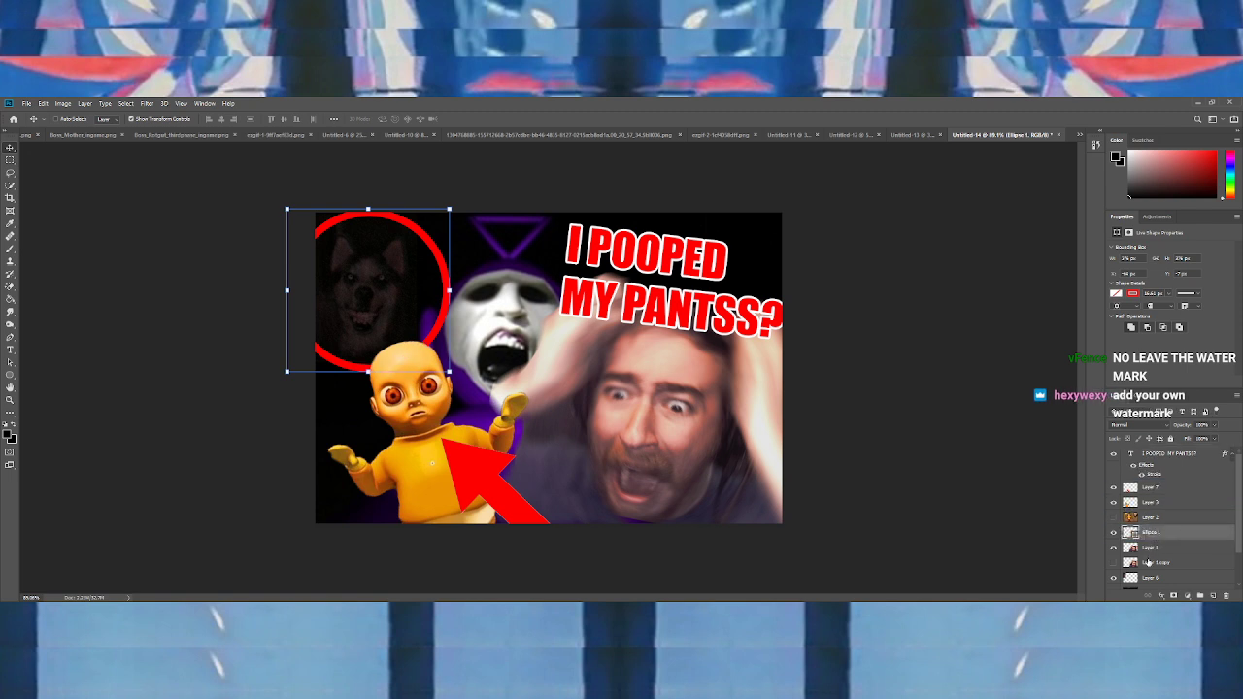
Add a drop shadow to the red arrow's layer
{"action": "left_click", "coordinate": [1165, 488]}
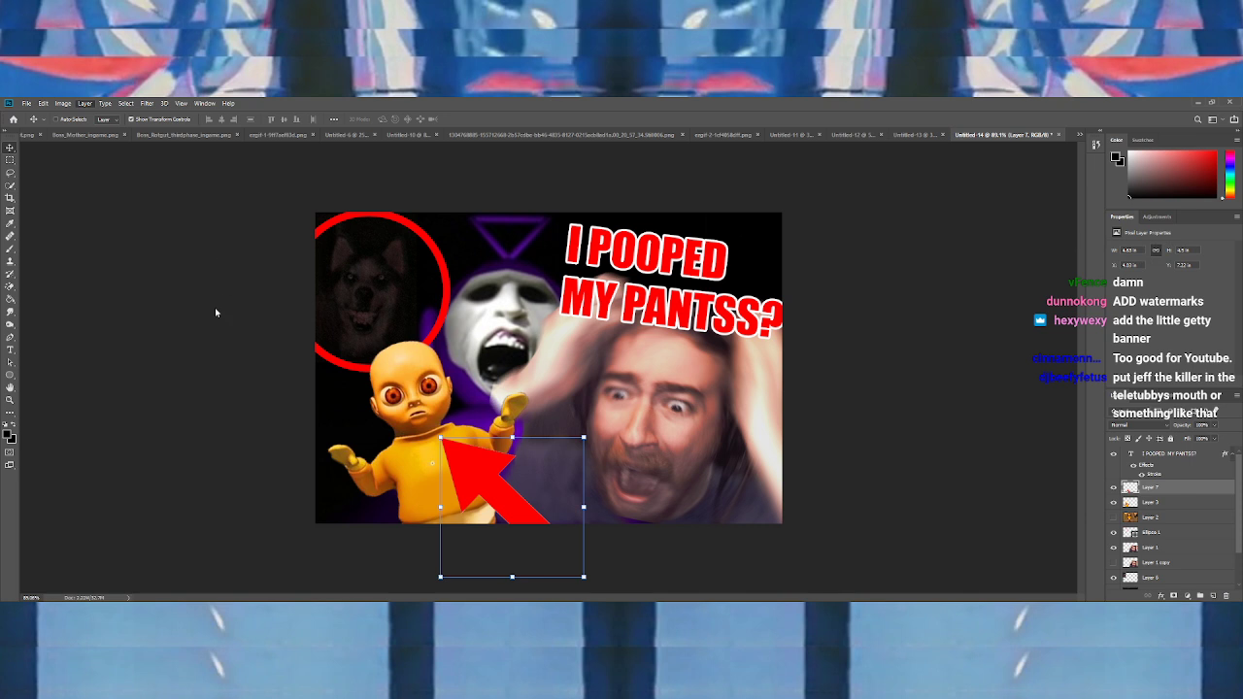
{"action": "left_click", "coordinate": [352, 369]}
{"action": "left_click_drag", "start_coordinate": [211, 321], "coordinate": [206, 363]}
{"action": "left_click", "coordinate": [362, 279]}
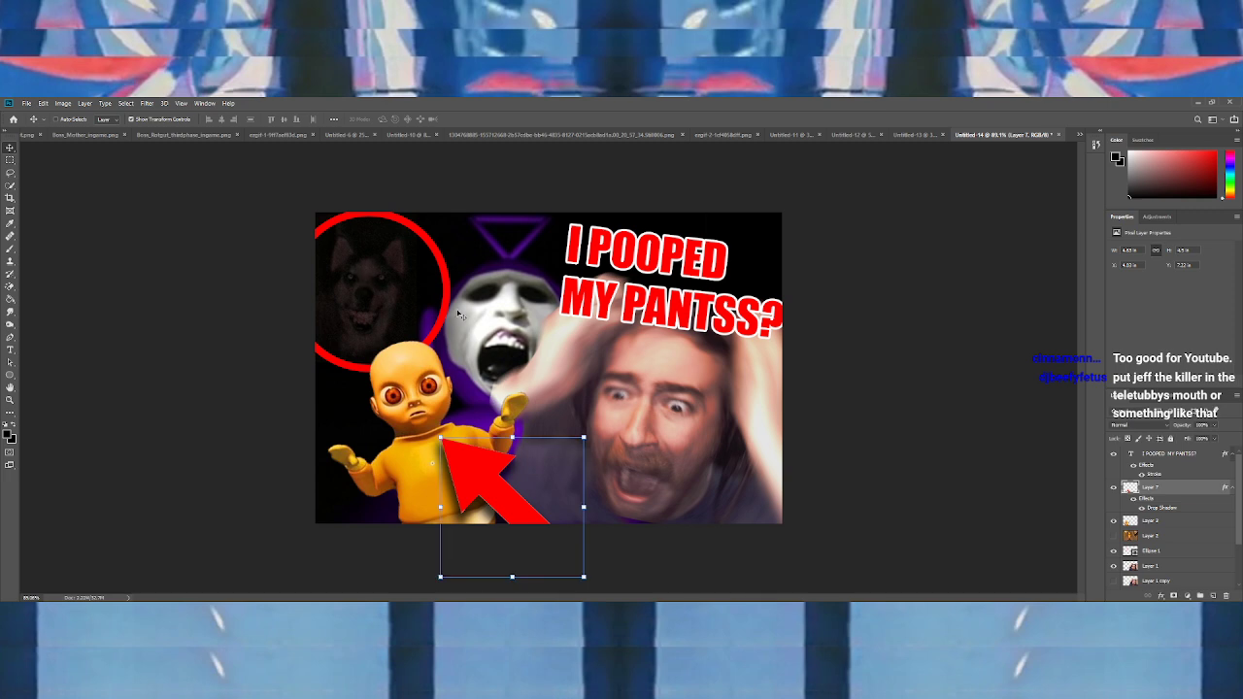
{"action": "scroll", "coordinate": [562, 340], "scroll_direction": "down", "scroll_amount": 10}
{"action": "scroll", "coordinate": [563, 340], "scroll_direction": "up", "scroll_amount": 5}
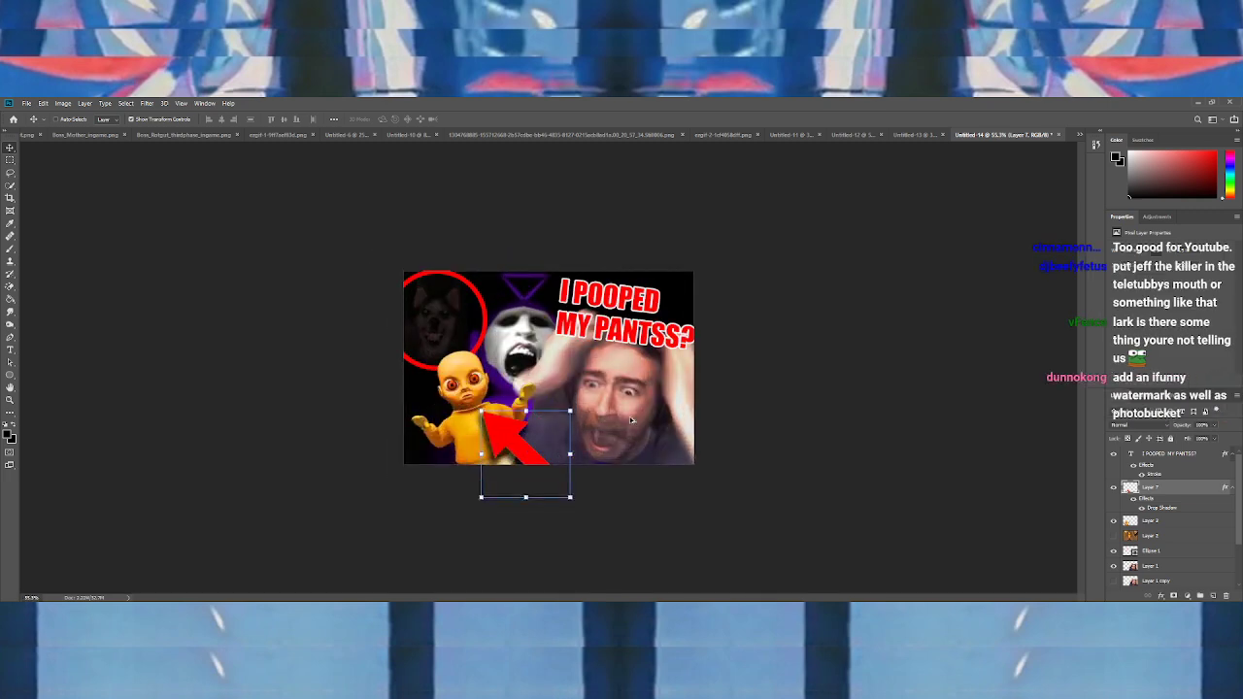
Paste the iFunny meme picture above the caption layer and cut out the ifunny.co watermark strip along its lower edge
{"action": "left_click", "coordinate": [1182, 456]}
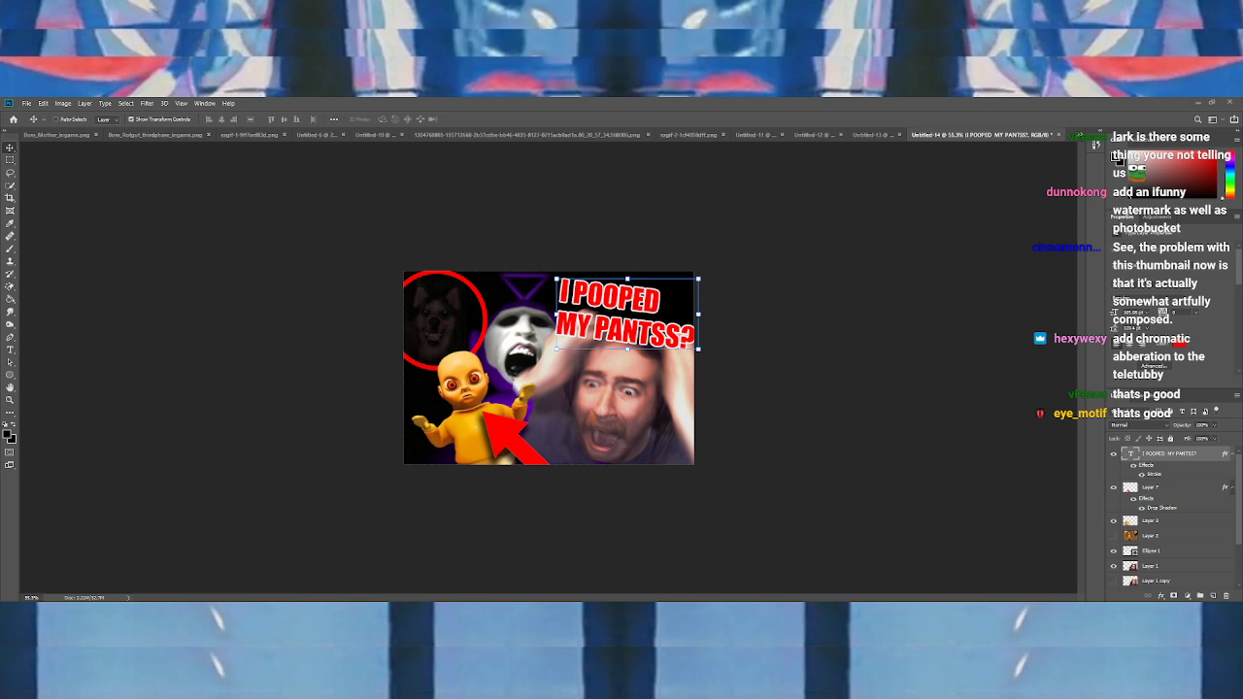
{"action": "key", "text": "ctrl+v"}
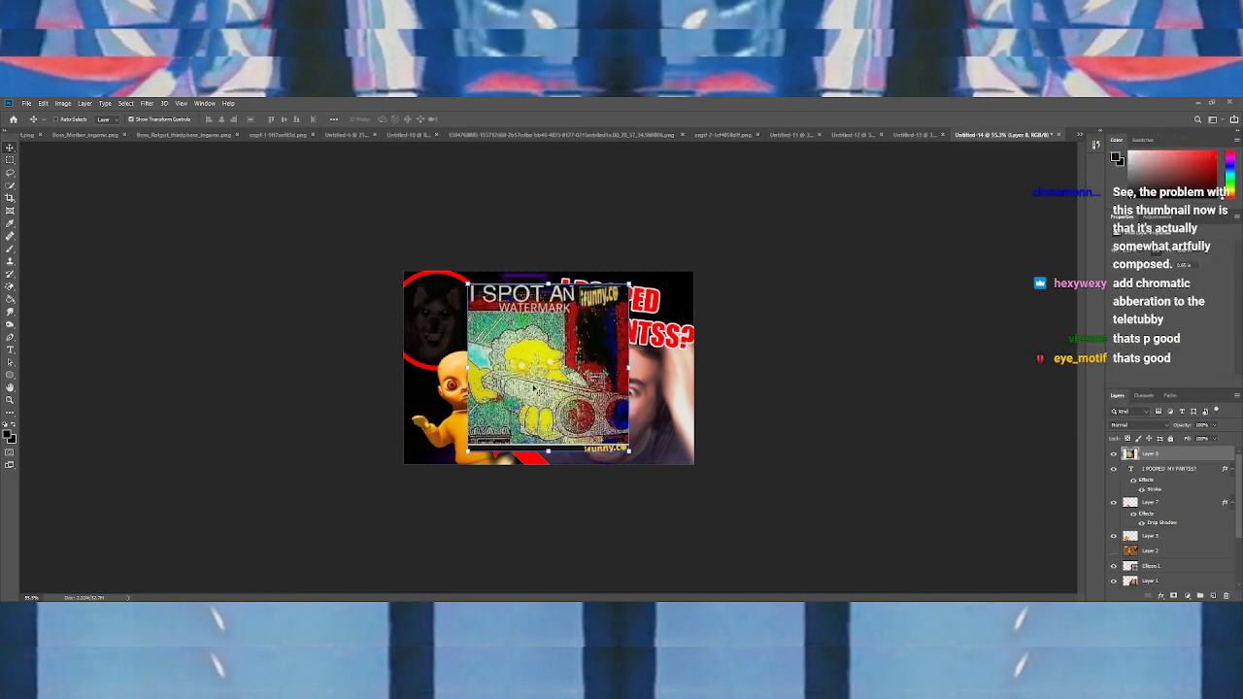
{"action": "key", "text": "ctrl+plus"}
{"action": "key", "text": "ctrl+plus"}
{"action": "scroll", "coordinate": [590, 461], "scroll_direction": "up", "scroll_amount": 5}
{"action": "scroll", "coordinate": [586, 311], "scroll_direction": "down", "scroll_amount": 4}
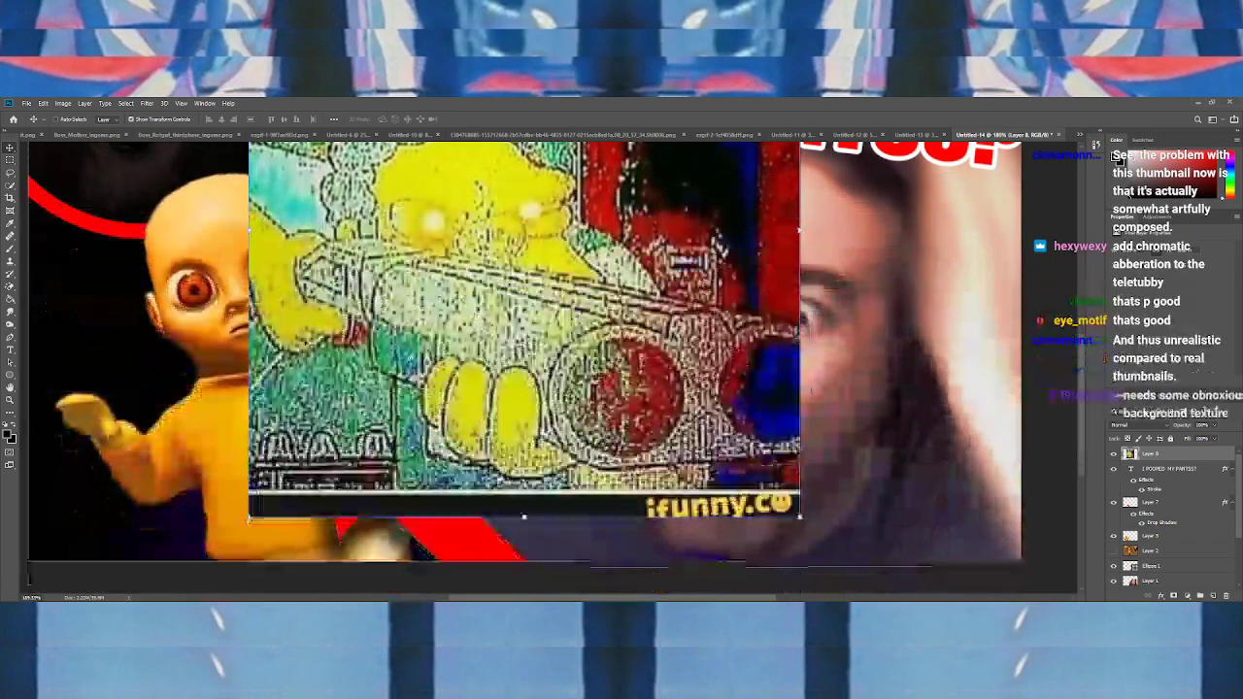
{"action": "left_click", "coordinate": [13, 161]}
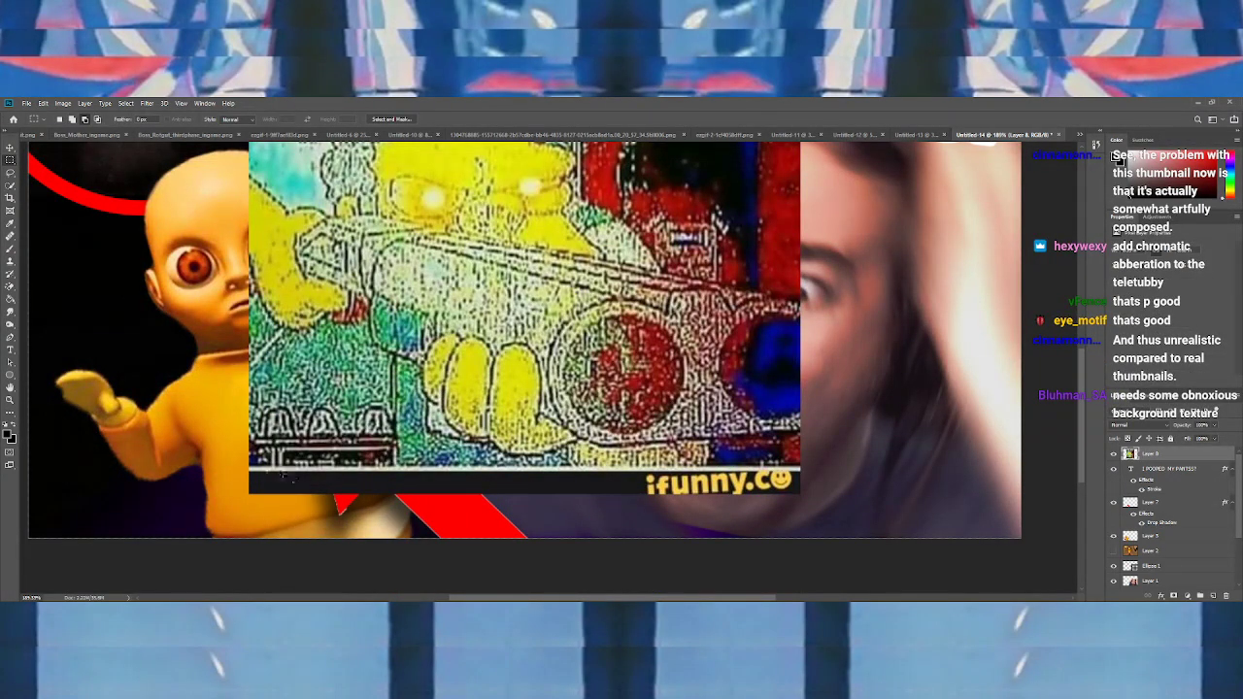
{"action": "left_click_drag", "start_coordinate": [248, 465], "coordinate": [828, 502]}
{"action": "key", "text": "ctrl+x"}
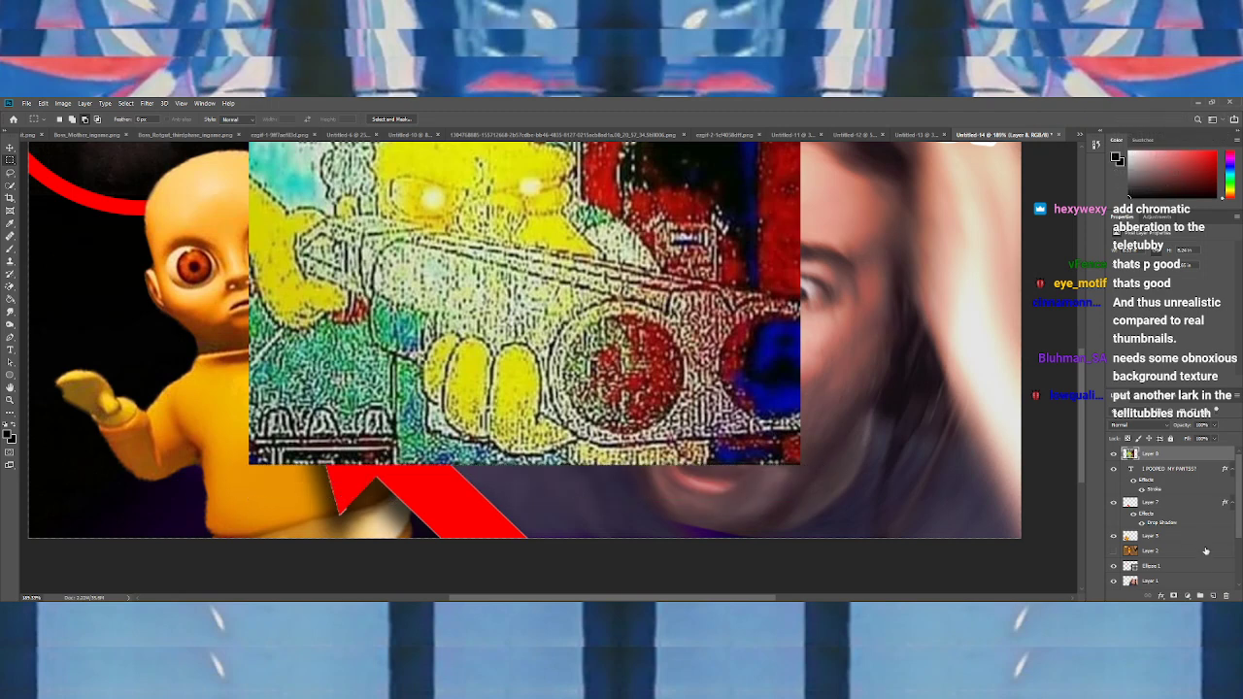
Replace the full meme picture with its cut-out iFunny strip and enlarge the strip to span the canvas's lower edge
{"action": "left_click", "coordinate": [1227, 595]}
{"action": "key", "text": "ctrl+v"}
{"action": "scroll", "coordinate": [677, 461], "scroll_direction": "down", "scroll_amount": 8}
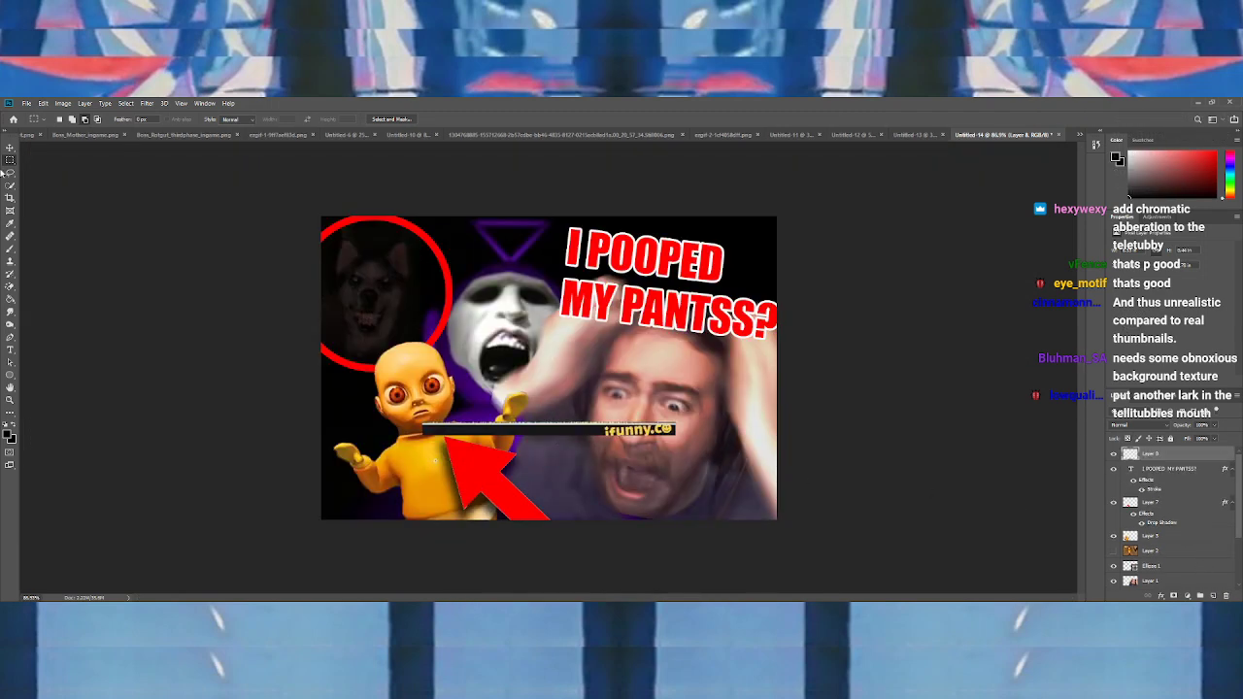
{"action": "key", "text": "ctrl+t"}
{"action": "left_click_drag", "start_coordinate": [675, 429], "coordinate": [732, 517]}
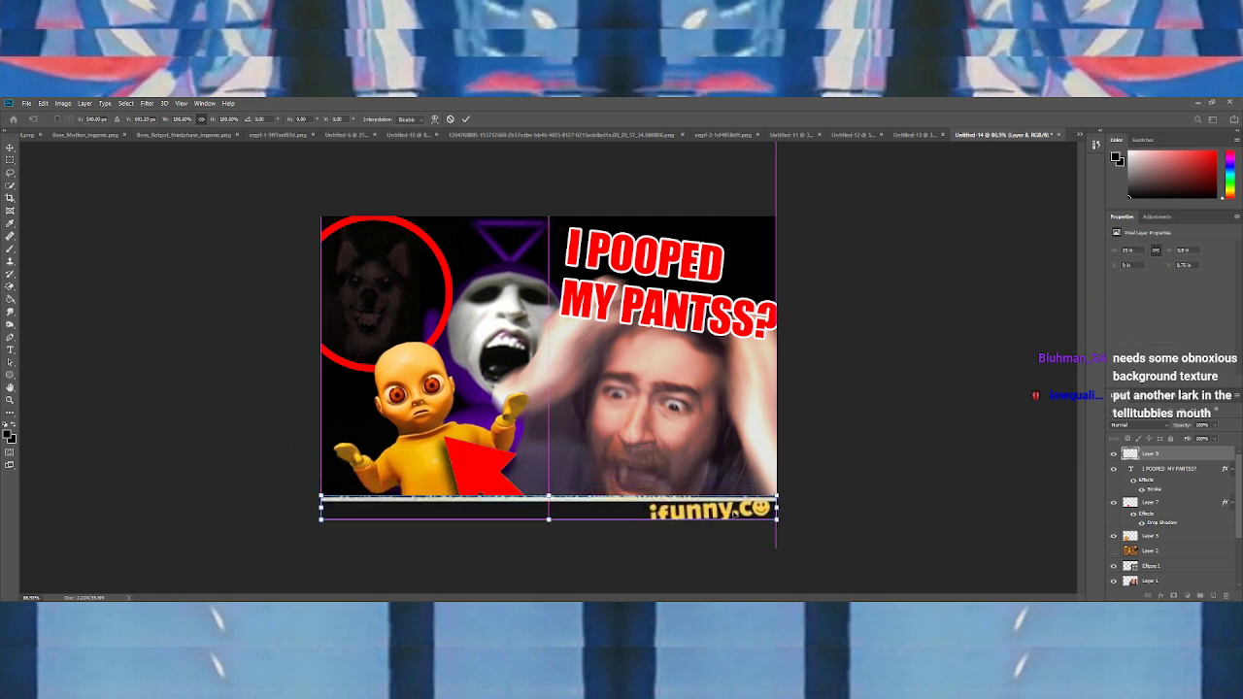
Move the screaming man's layer up slightly so his mouth clears the iFunny strip
{"action": "left_click", "coordinate": [1158, 585]}
{"action": "left_click_drag", "start_coordinate": [738, 461], "coordinate": [736, 440]}
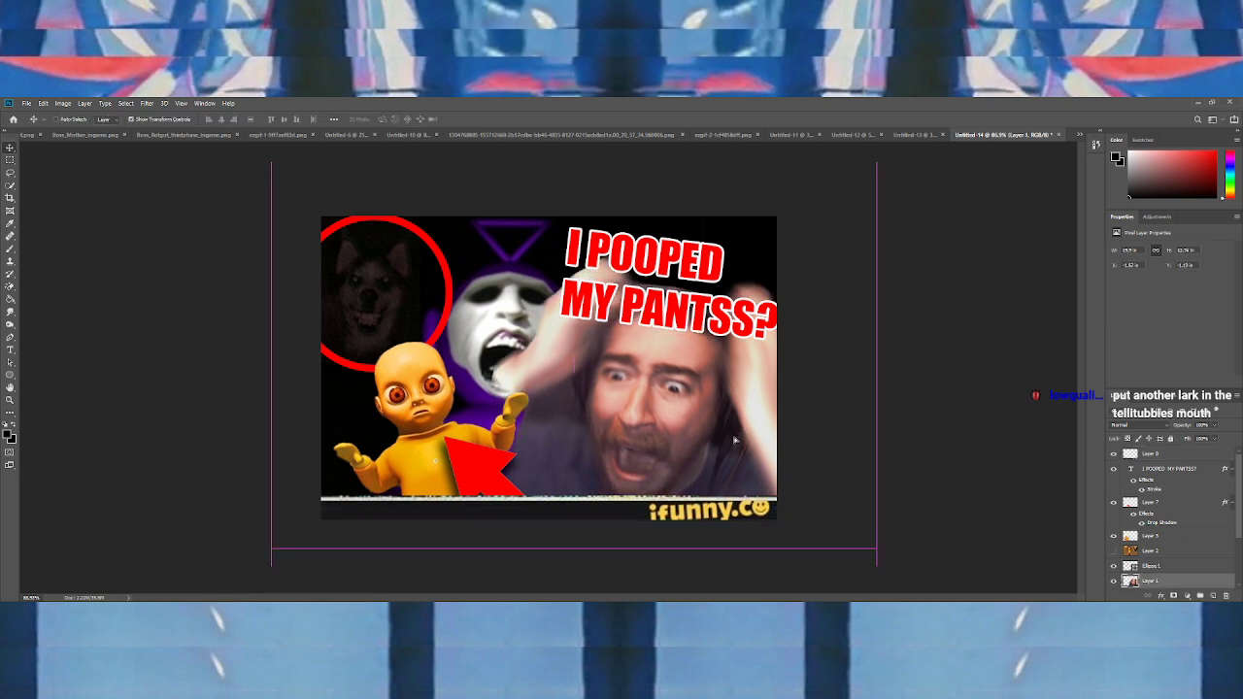
{"action": "left_click", "coordinate": [1172, 539]}
Shift the Teletubby background layer to the left and fill the uncovered strip at the canvas's edge with black
{"action": "scroll", "coordinate": [1163, 549], "scroll_direction": "down", "scroll_amount": 1}
{"action": "left_click", "coordinate": [1153, 581]}
{"action": "left_click_drag", "start_coordinate": [561, 326], "coordinate": [533, 324]}
{"action": "left_click", "coordinate": [10, 300]}
{"action": "left_click", "coordinate": [761, 269]}
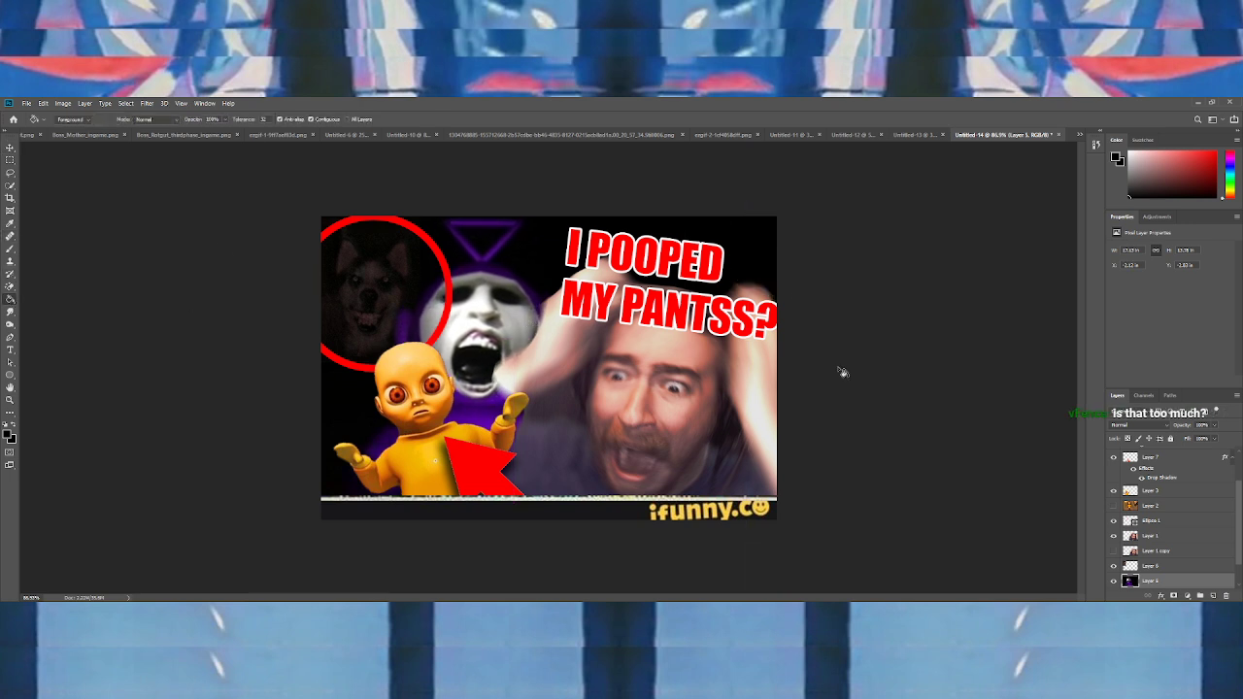
Trim the ragged white upper edge off the iFunny watermark strip
{"action": "scroll", "coordinate": [1151, 558], "scroll_direction": "up", "scroll_amount": 2}
{"action": "left_click", "coordinate": [1155, 535]}
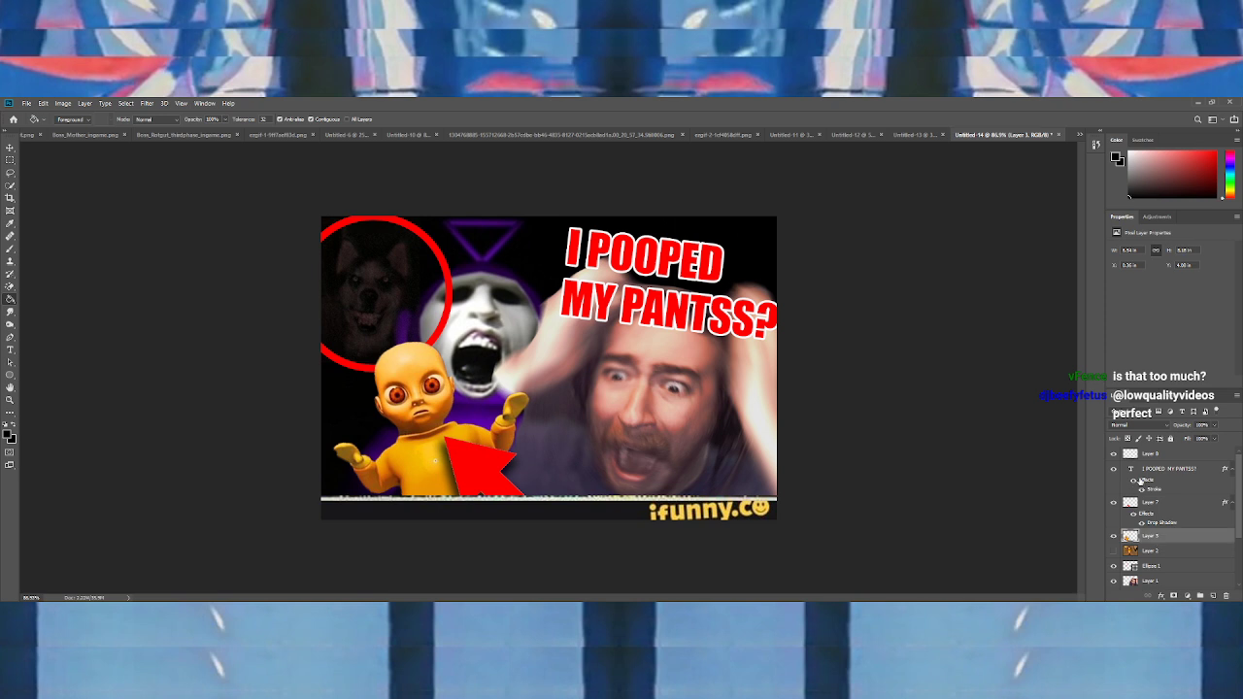
{"action": "scroll", "coordinate": [1139, 469], "scroll_direction": "down", "scroll_amount": 3}
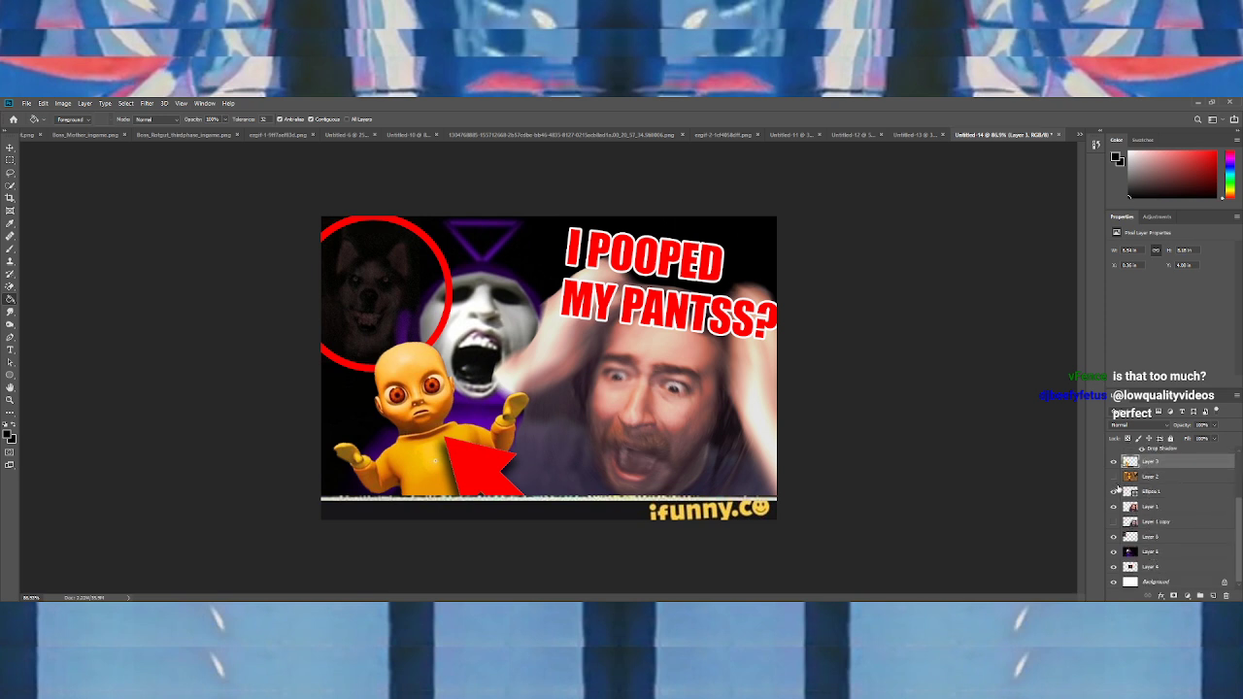
{"action": "scroll", "coordinate": [1120, 488], "scroll_direction": "up", "scroll_amount": 3}
{"action": "left_click", "coordinate": [1114, 453]}
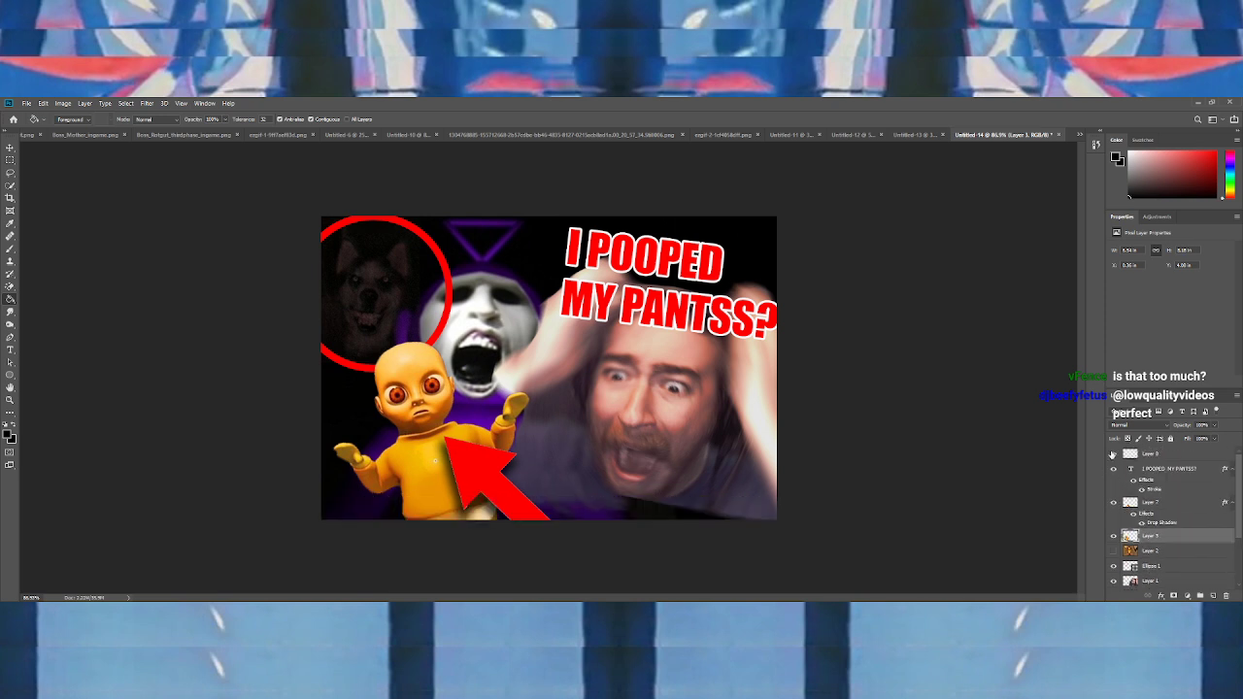
{"action": "left_click", "coordinate": [1115, 454]}
{"action": "left_click", "coordinate": [1151, 453]}
{"action": "left_click", "coordinate": [10, 159]}
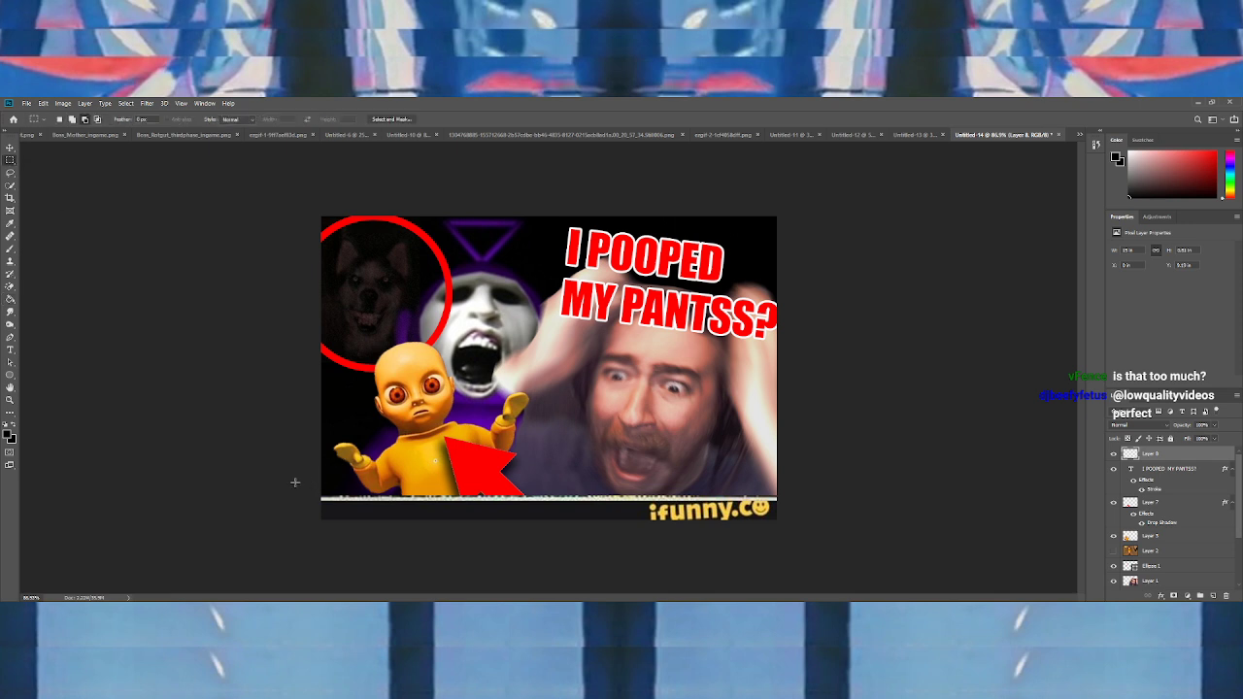
{"action": "left_click_drag", "start_coordinate": [295, 482], "coordinate": [847, 502]}
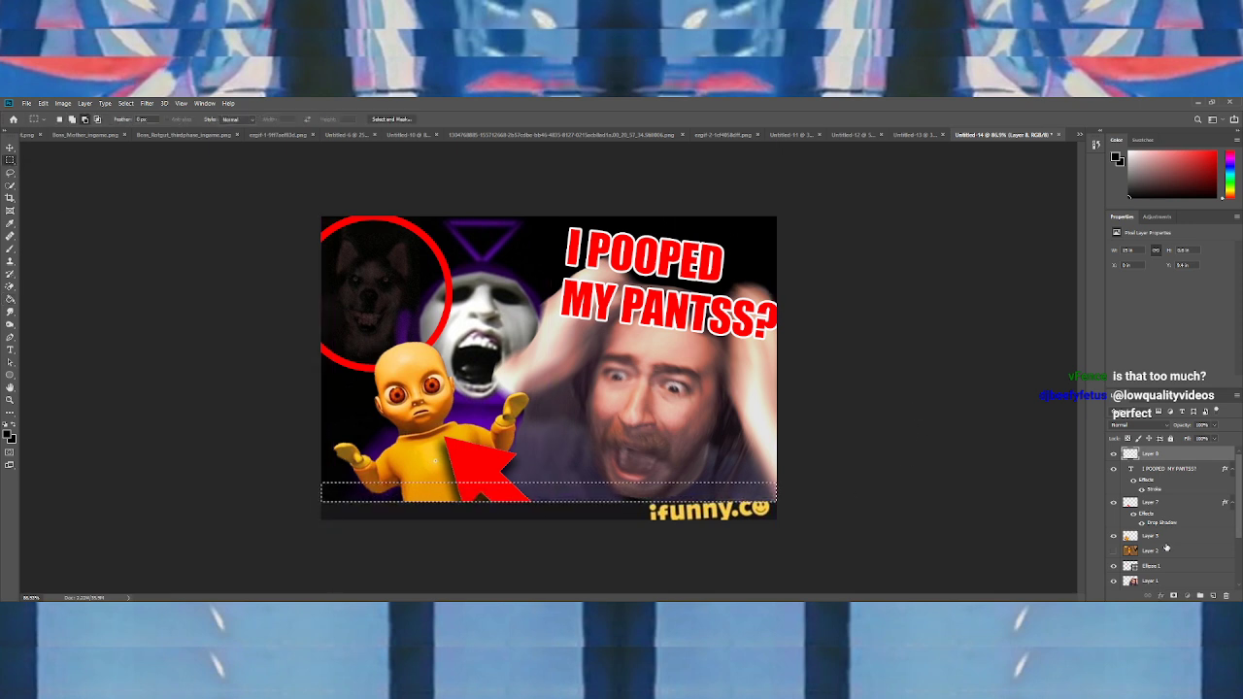
{"action": "left_click", "coordinate": [1164, 539]}
{"action": "left_click", "coordinate": [816, 451]}
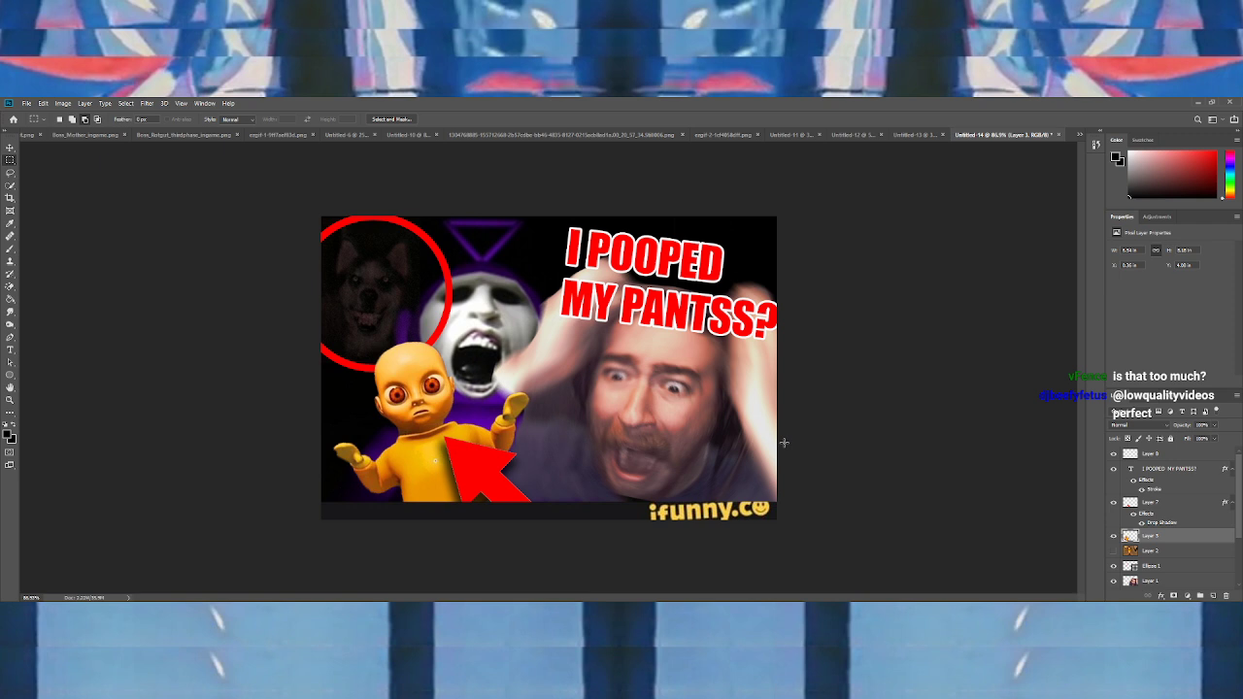
Paste the second screaming face's picture above the man's layer and shrink it to about the size of the Teletubby's mouth
{"action": "left_click", "coordinate": [1151, 580]}
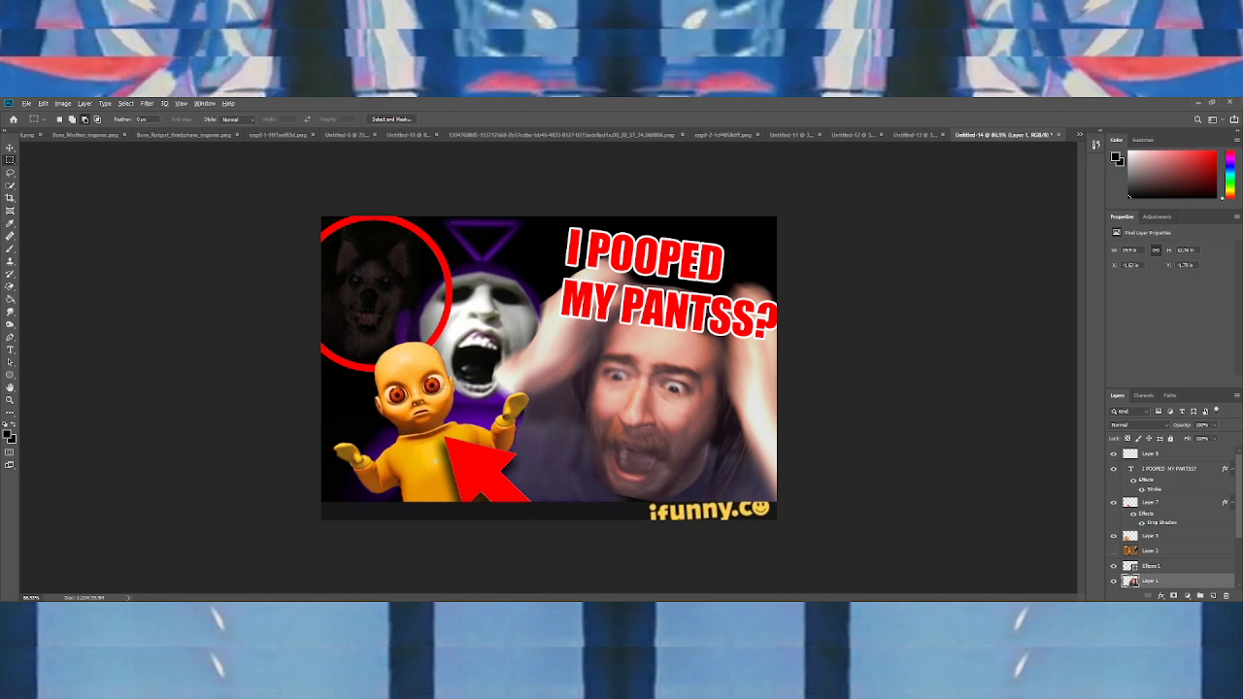
{"action": "scroll", "coordinate": [457, 369], "scroll_direction": "up", "scroll_amount": 10}
{"action": "scroll", "coordinate": [521, 373], "scroll_direction": "down", "scroll_amount": 3}
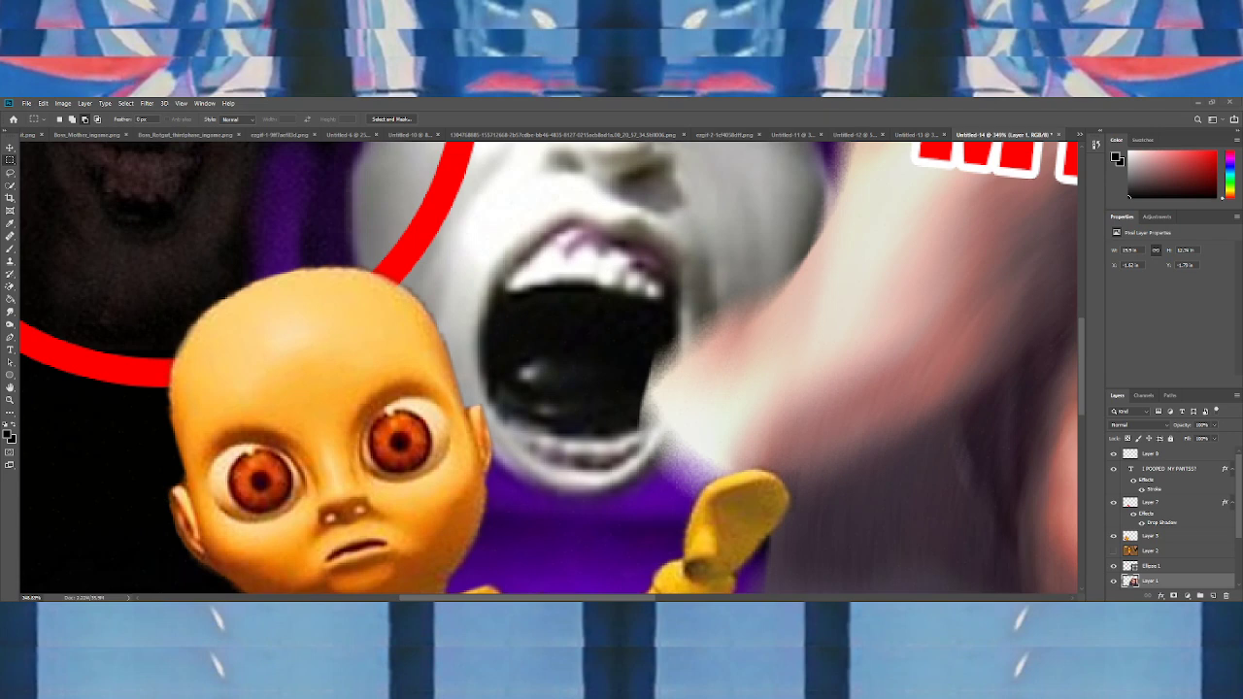
{"action": "key", "text": "ctrl+v"}
{"action": "scroll", "coordinate": [705, 274], "scroll_direction": "down", "scroll_amount": 4}
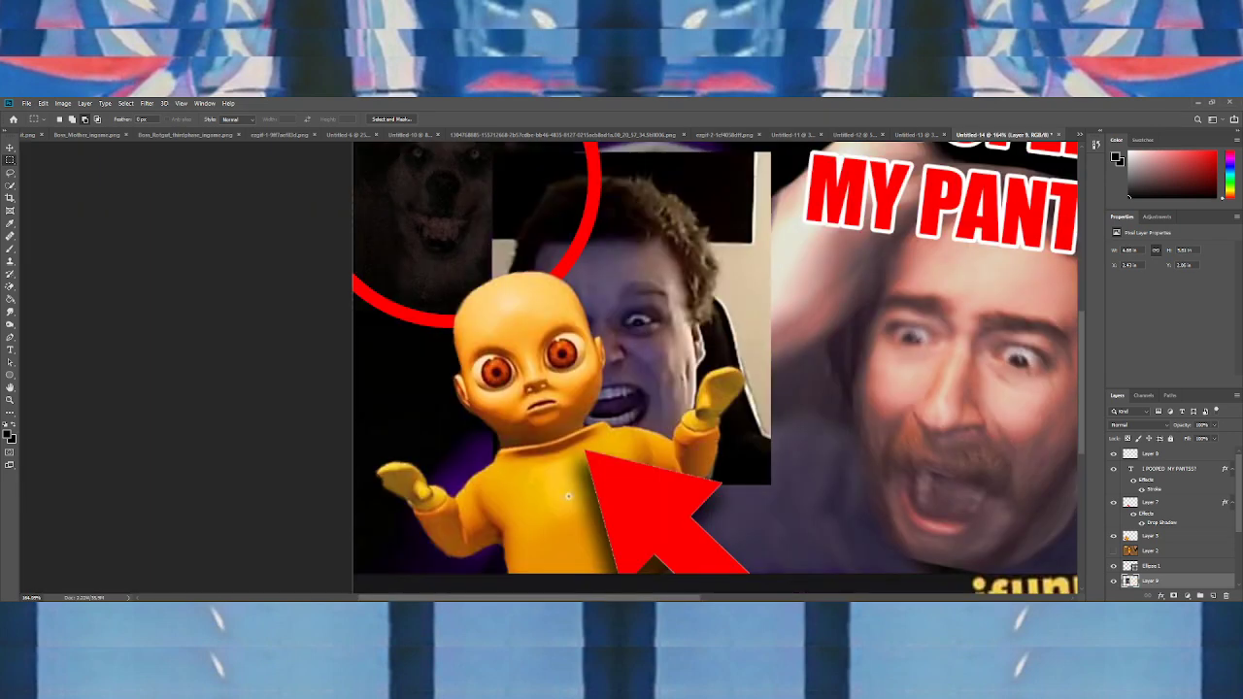
{"action": "key", "text": "ctrl+t"}
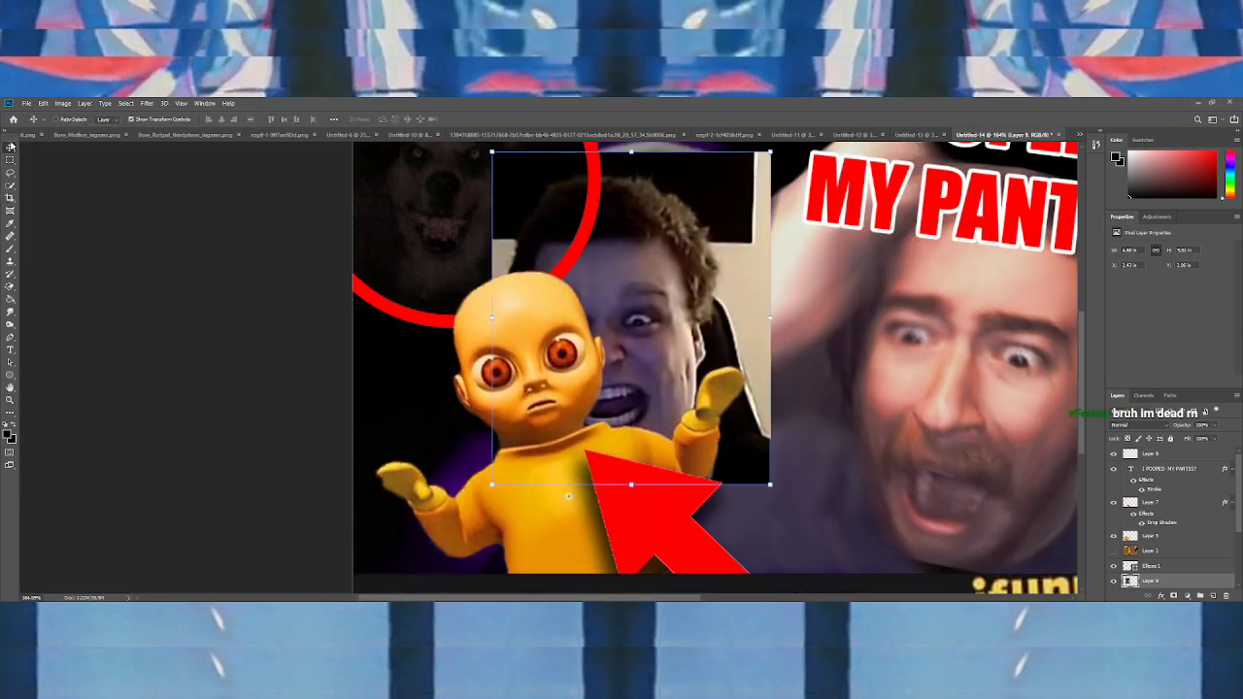
{"action": "left_click_drag", "start_coordinate": [763, 318], "coordinate": [686, 316]}
{"action": "scroll", "coordinate": [673, 299], "scroll_direction": "up", "scroll_amount": 6}
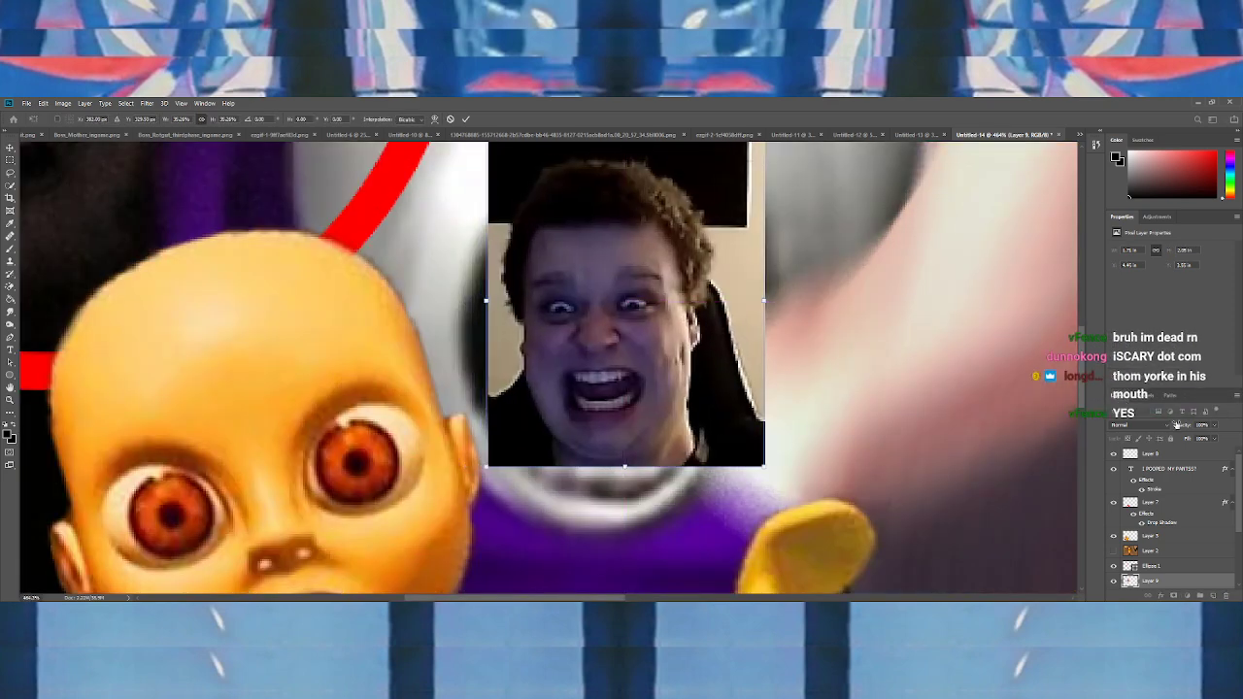
Lower the pasted face's opacity to about 40% and align it over the Teletubby's open mouth
{"action": "left_click", "coordinate": [1215, 426]}
{"action": "left_click_drag", "start_coordinate": [1182, 437], "coordinate": [1188, 436]}
{"action": "left_click_drag", "start_coordinate": [713, 370], "coordinate": [702, 369]}
Erase the parts of the pasted picture that lie outside the Teletubby's mouth opening
{"action": "left_click", "coordinate": [9, 288]}
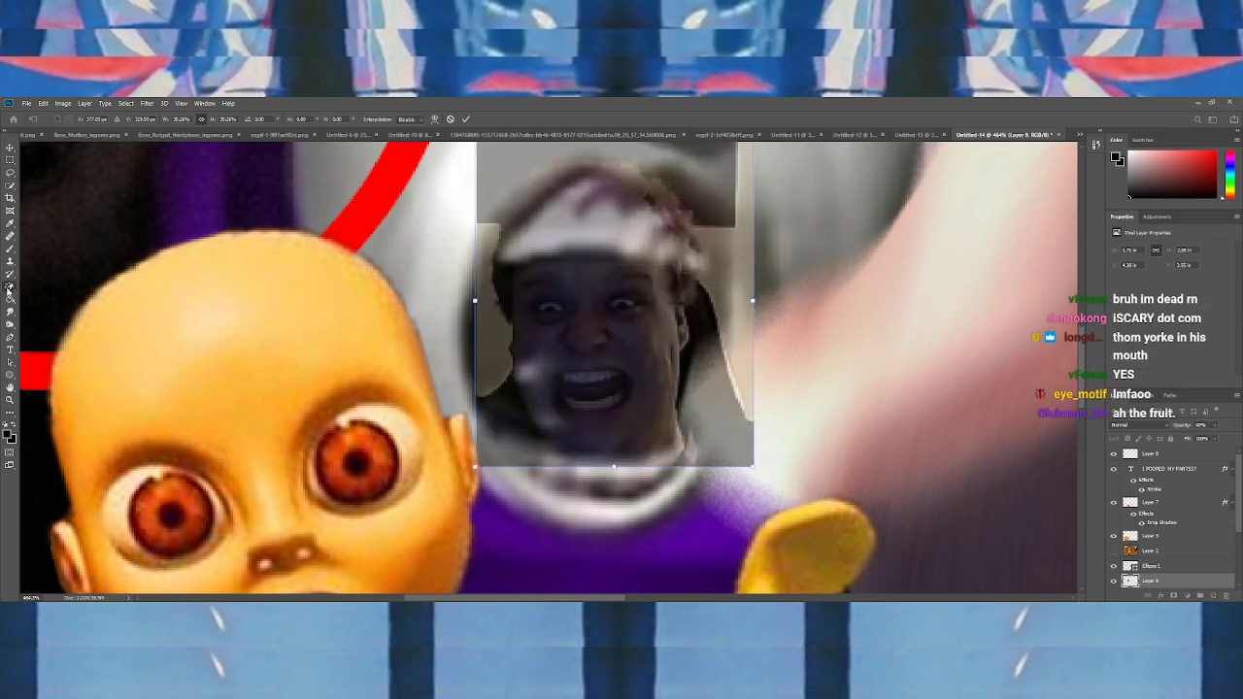
{"action": "left_click", "coordinate": [56, 290]}
{"action": "scroll", "coordinate": [481, 220], "scroll_direction": "up", "scroll_amount": 1}
{"action": "mouse_move", "coordinate": [484, 274]}
{"action": "left_mouse_down"}
{"action": "mouse_move", "coordinate": [574, 210]}
{"action": "mouse_move", "coordinate": [521, 212]}
{"action": "mouse_move", "coordinate": [763, 299]}
{"action": "mouse_move", "coordinate": [722, 513]}
{"action": "mouse_move", "coordinate": [717, 426]}
{"action": "left_mouse_up"}
{"action": "mouse_move", "coordinate": [486, 525]}
{"action": "left_mouse_down"}
{"action": "mouse_move", "coordinate": [493, 491]}
{"action": "mouse_move", "coordinate": [522, 543]}
{"action": "mouse_move", "coordinate": [538, 539]}
{"action": "mouse_move", "coordinate": [495, 487]}
{"action": "mouse_move", "coordinate": [456, 327]}
{"action": "left_mouse_up"}
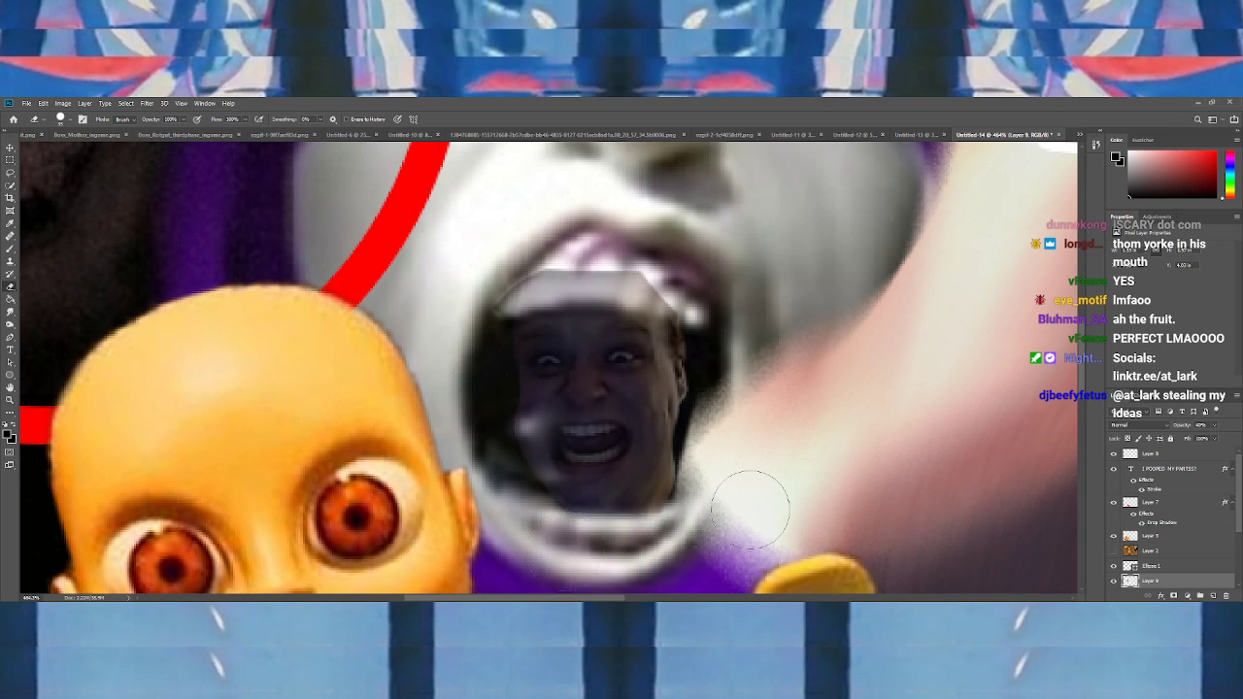
Tilt the small face slightly clockwise inside the Teletubby's mouth
{"action": "key", "text": "ctrl+t"}
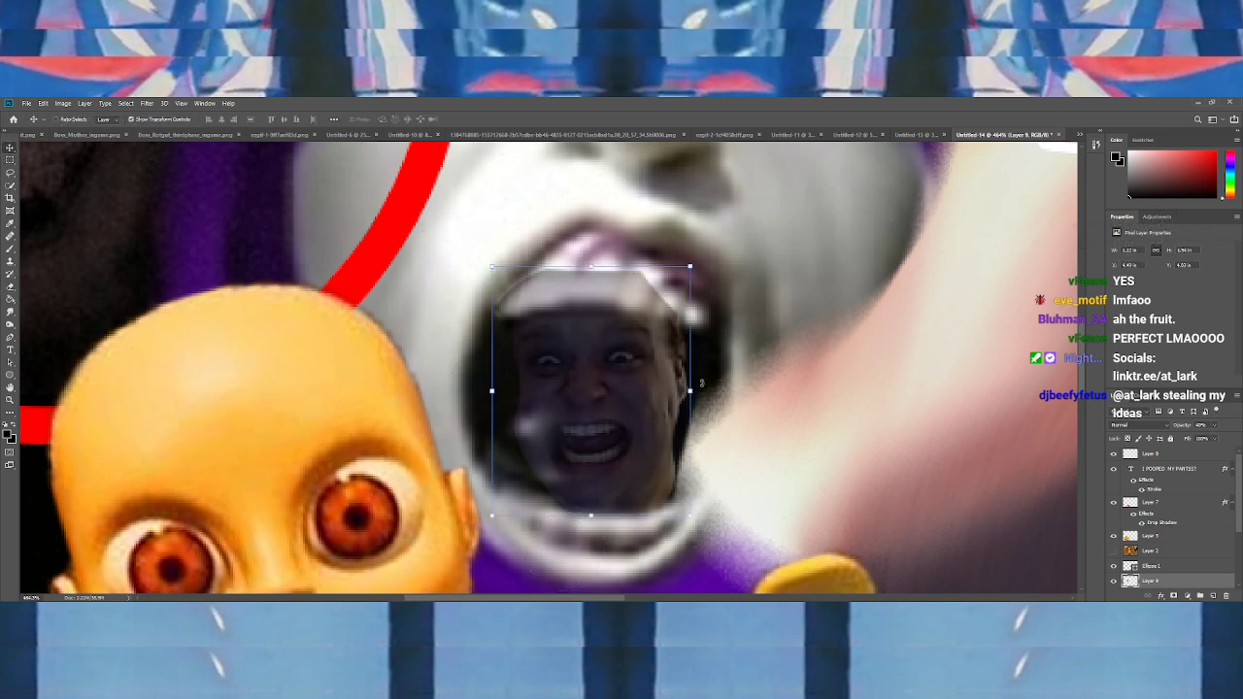
{"action": "left_click_drag", "start_coordinate": [719, 399], "coordinate": [633, 406]}
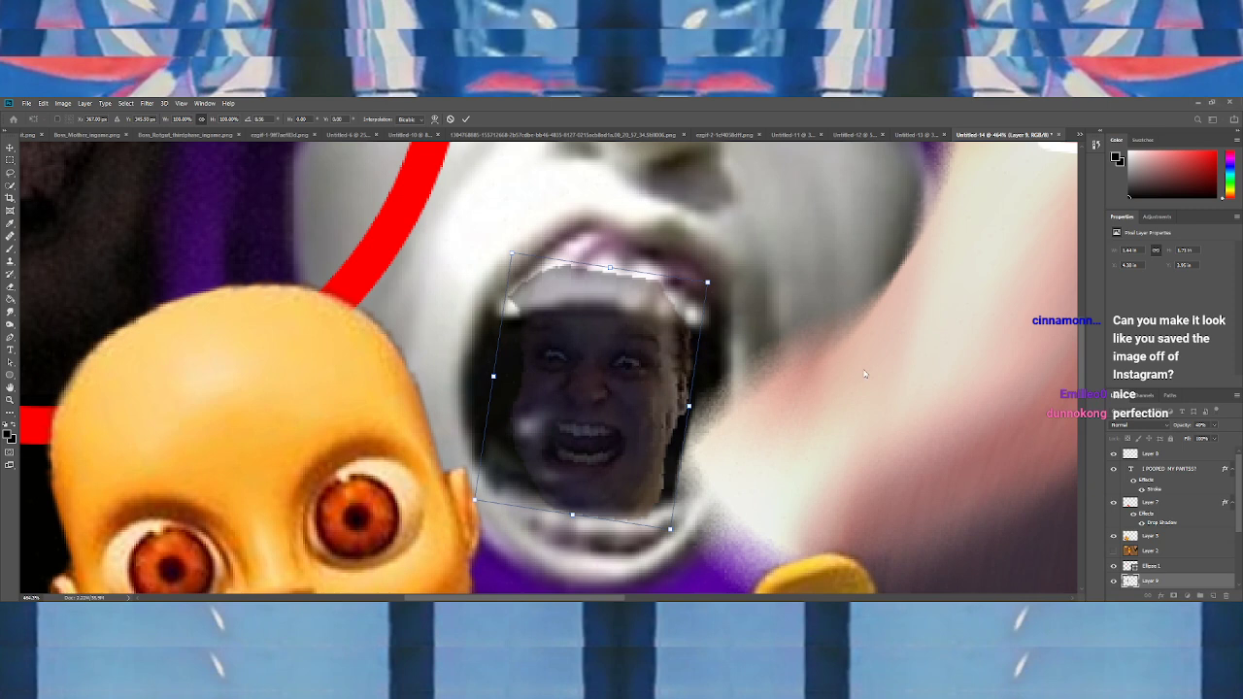
{"action": "key", "text": "Return"}
{"action": "key", "text": "ctrl+0"}
{"action": "left_click", "coordinate": [1176, 482]}
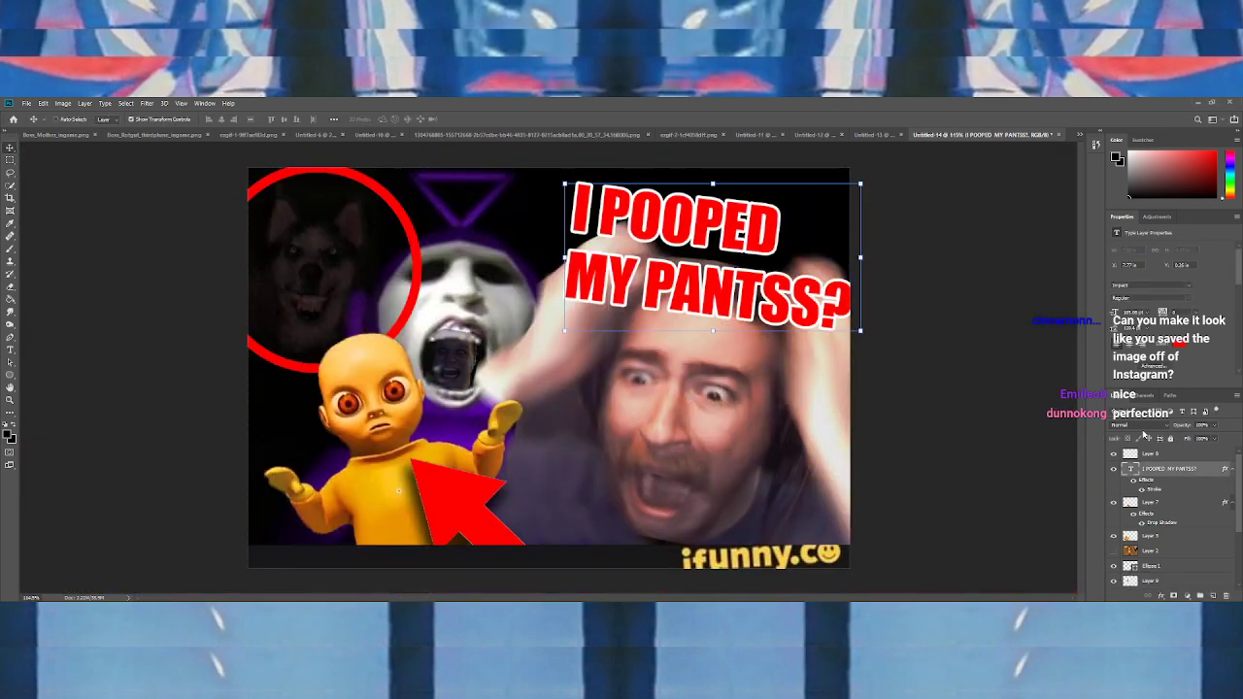
{"action": "left_click", "coordinate": [1143, 428]}
{"action": "scroll", "coordinate": [1142, 427], "scroll_direction": "down", "scroll_amount": 10}
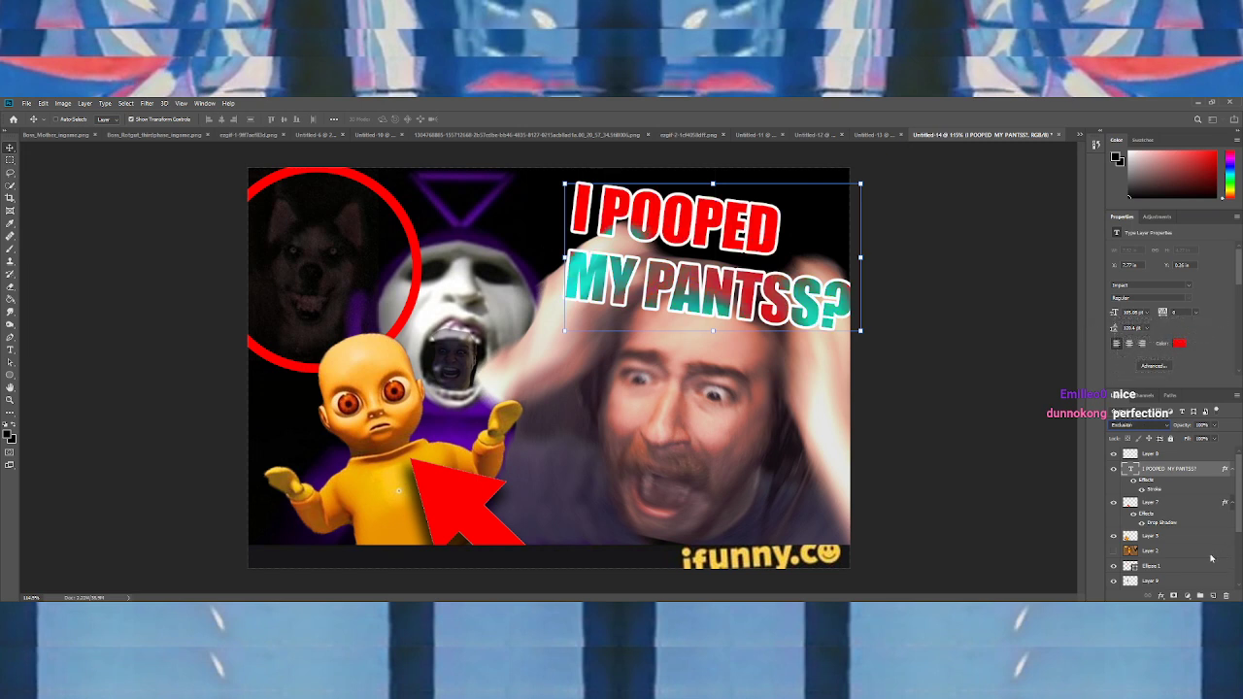
{"action": "scroll", "coordinate": [1143, 426], "scroll_direction": "up", "scroll_amount": 20}
{"action": "scroll", "coordinate": [1182, 525], "scroll_direction": "down", "scroll_amount": 3}
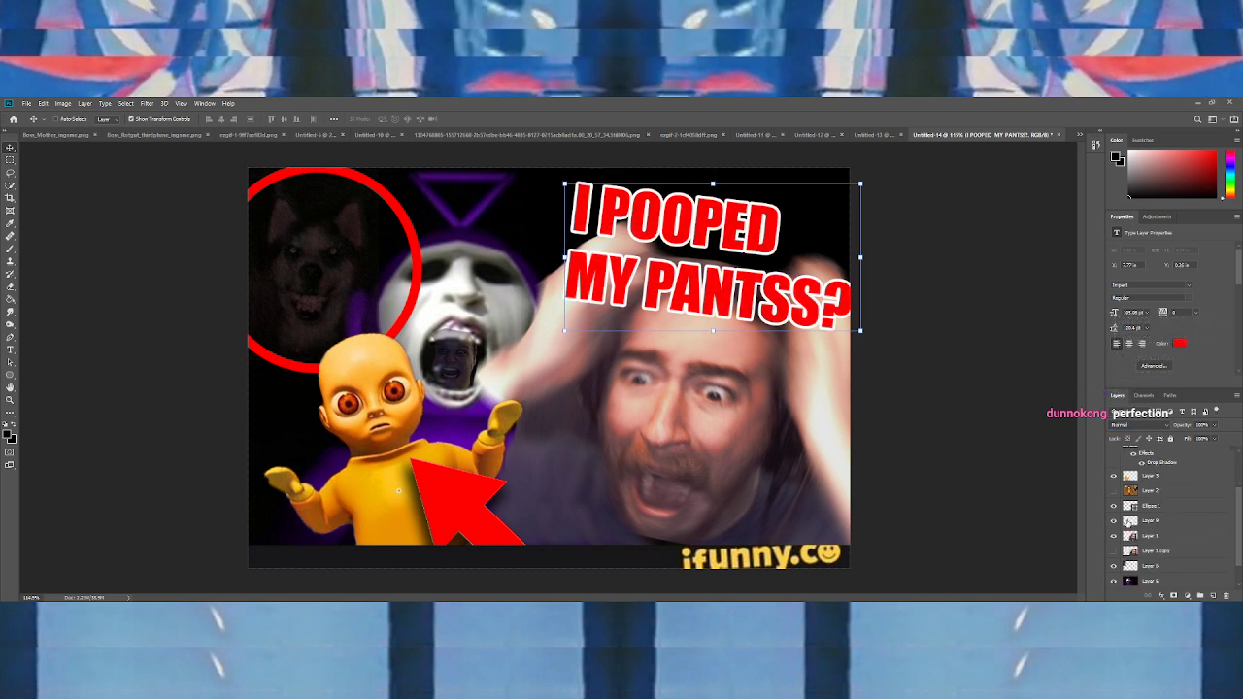
Set the blend mode of the small face's layer to Lighter Color
{"action": "left_click", "coordinate": [1132, 521]}
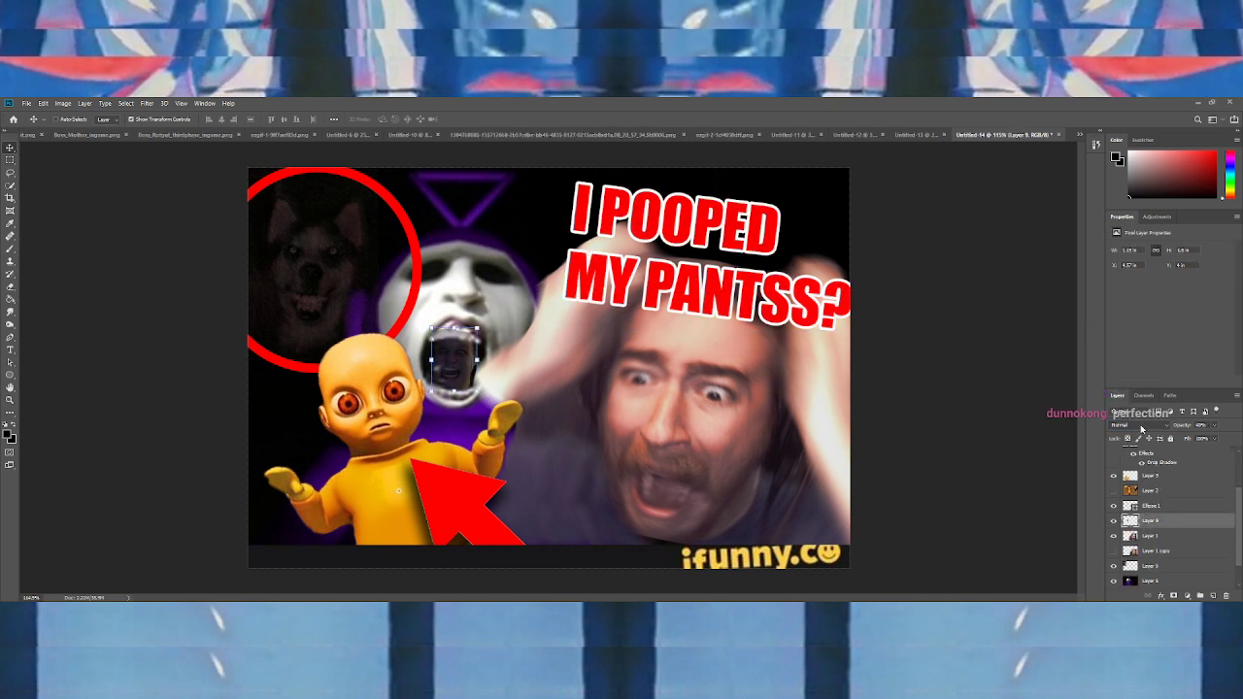
{"action": "key", "text": "shift+minus"}
{"action": "key", "text": "shift+minus"}
{"action": "key", "text": "shift+minus"}
{"action": "key", "text": "shift+minus"}
{"action": "key", "text": "shift+minus"}
{"action": "key", "text": "shift+minus"}
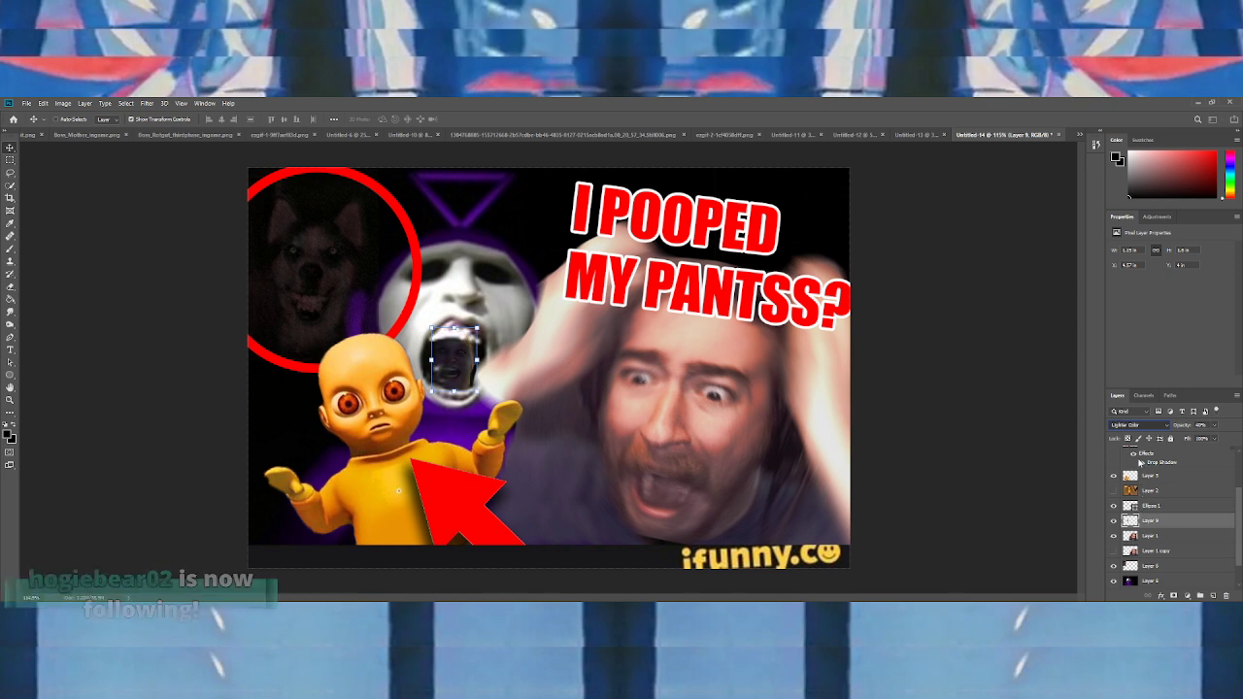
{"action": "key", "text": "shift+plus"}
Skew the small face slightly by lowering its upper-right corner
{"action": "scroll", "coordinate": [447, 331], "scroll_direction": "up", "scroll_amount": 5}
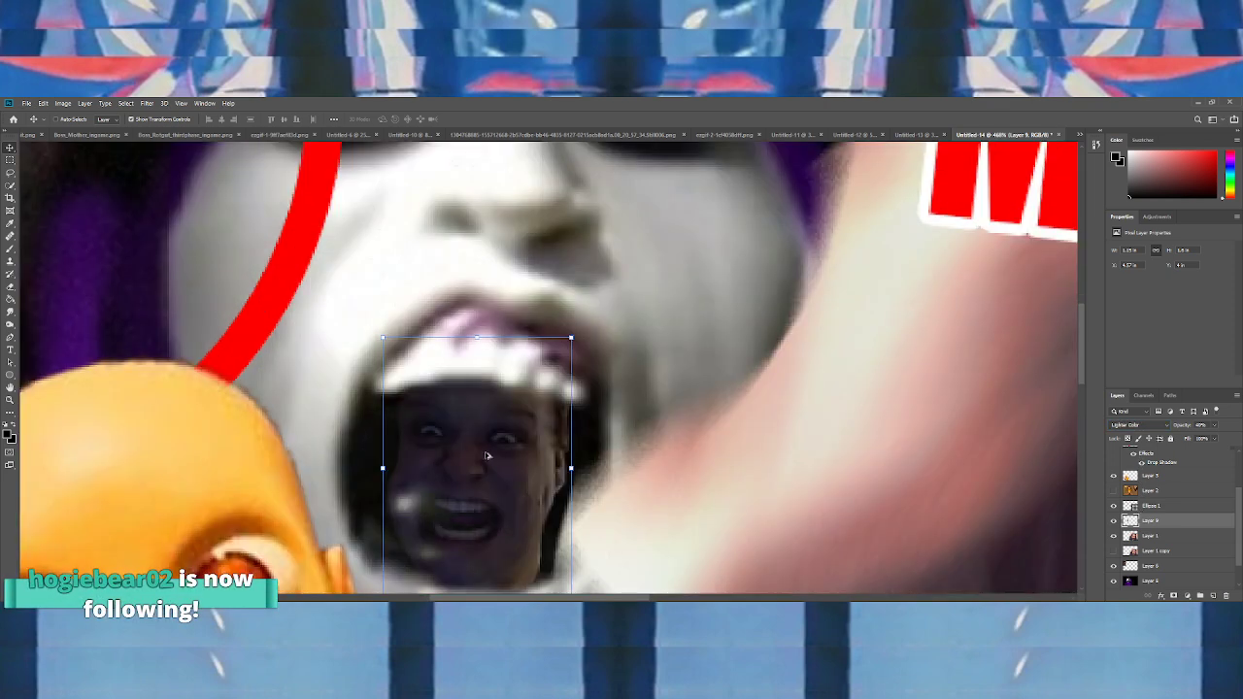
{"action": "left_click_drag", "start_coordinate": [572, 338], "coordinate": [571, 353]}
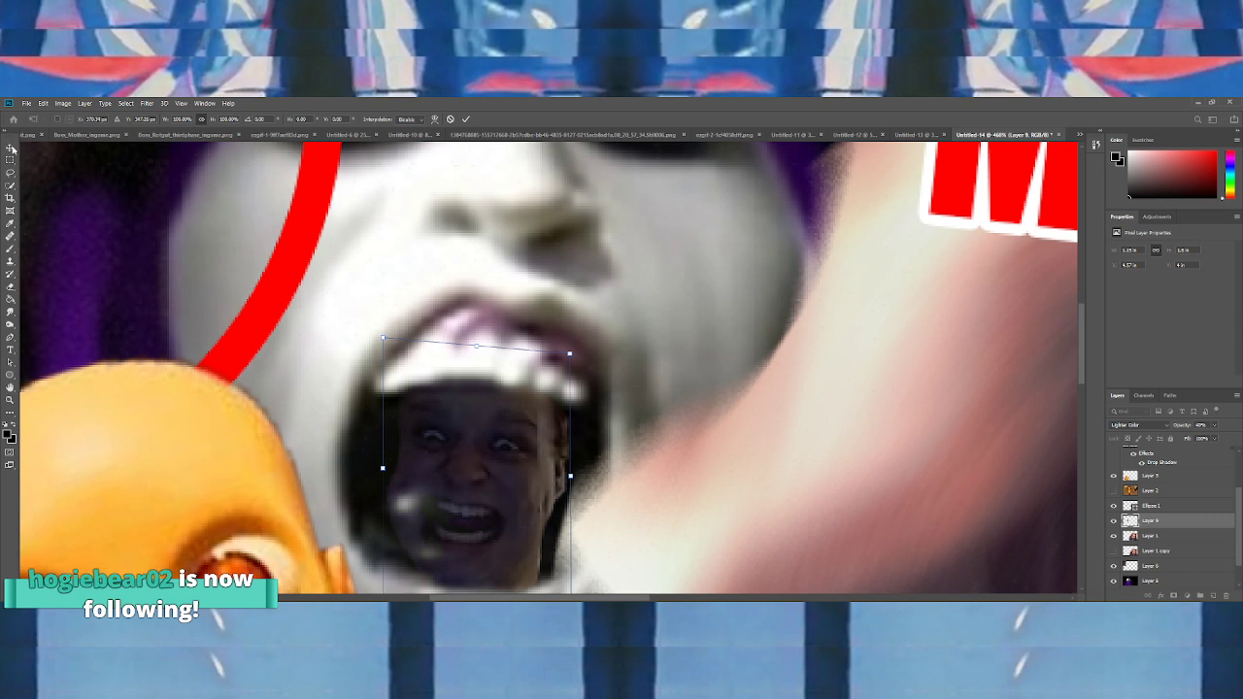
{"action": "key", "text": "Return"}
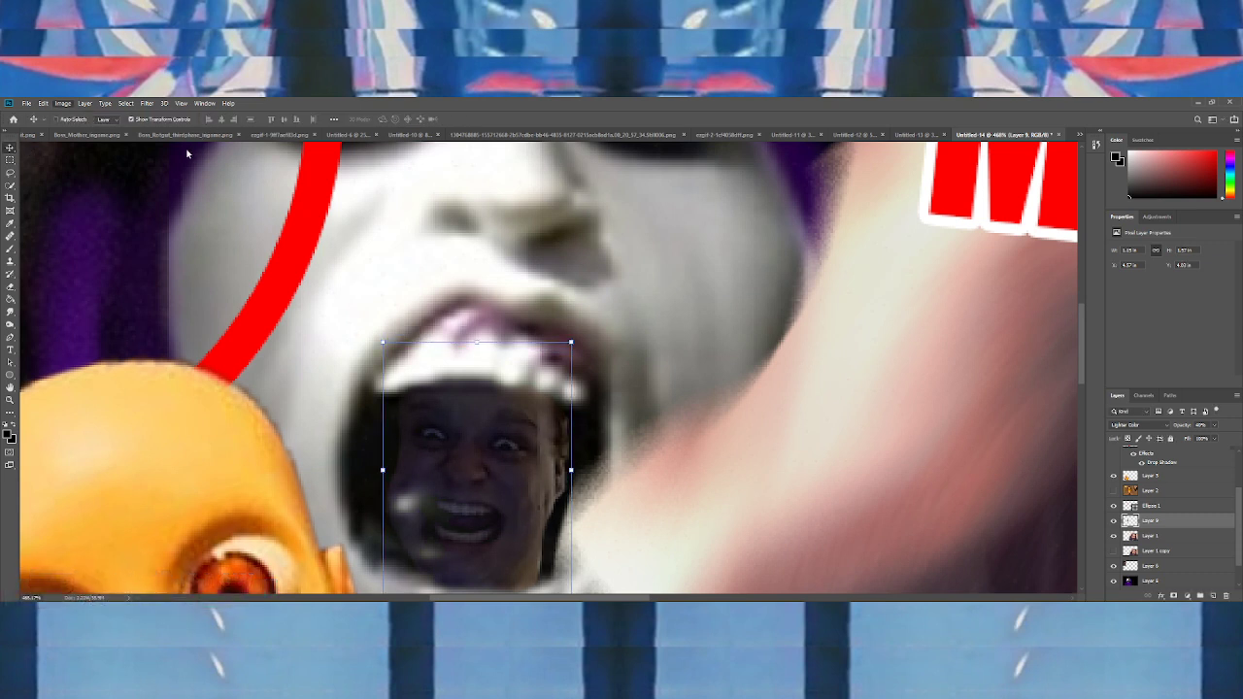
Darken the small face with stronger contrast and reduce its layer's opacity so it blends into the mouth
{"action": "key", "text": "i"}
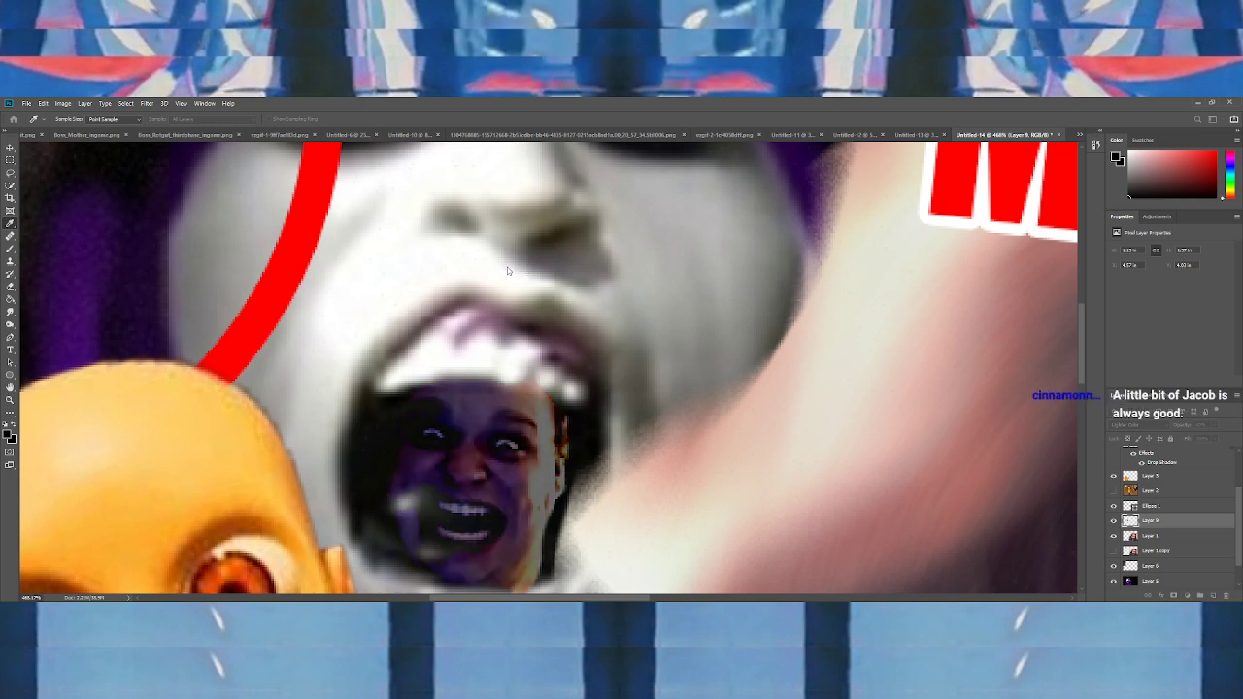
{"action": "left_click", "coordinate": [552, 237]}
{"action": "scroll", "coordinate": [508, 363], "scroll_direction": "down", "scroll_amount": 3}
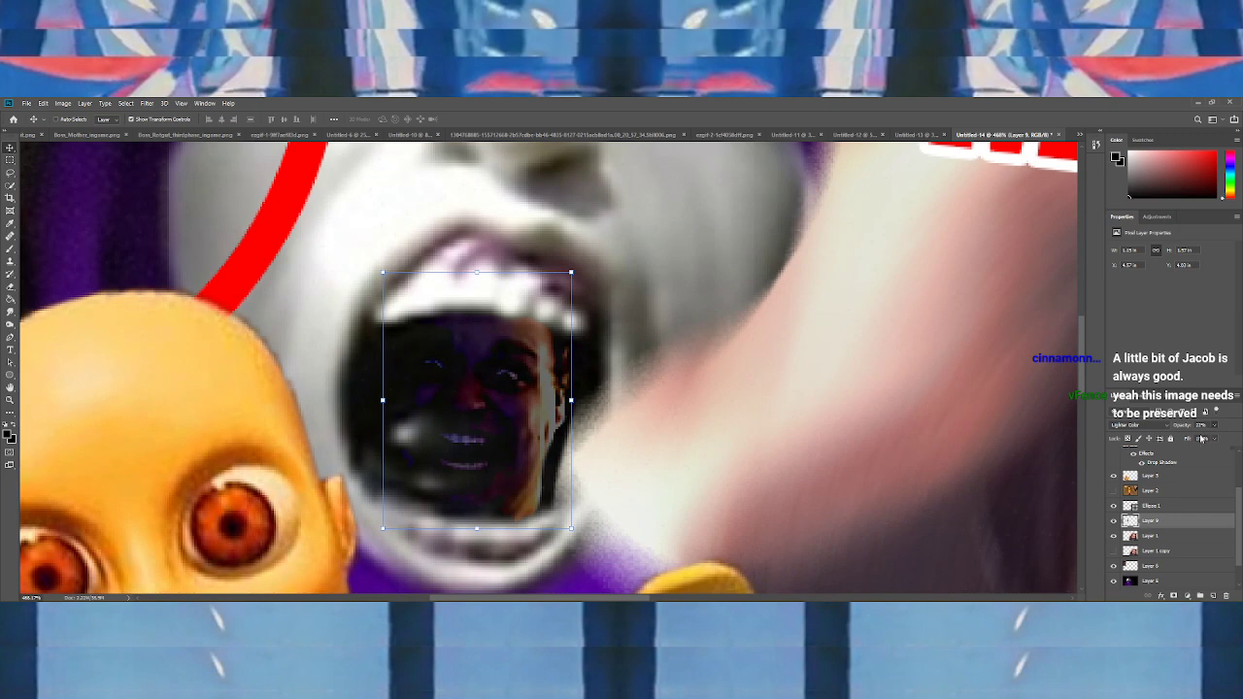
Paint over the light glare inside the Teletubby's mouth on its own layer, using a near-black sampled from the mouth
{"action": "key", "text": "ctrl+0"}
{"action": "left_click", "coordinate": [575, 369], "text": "ctrl"}
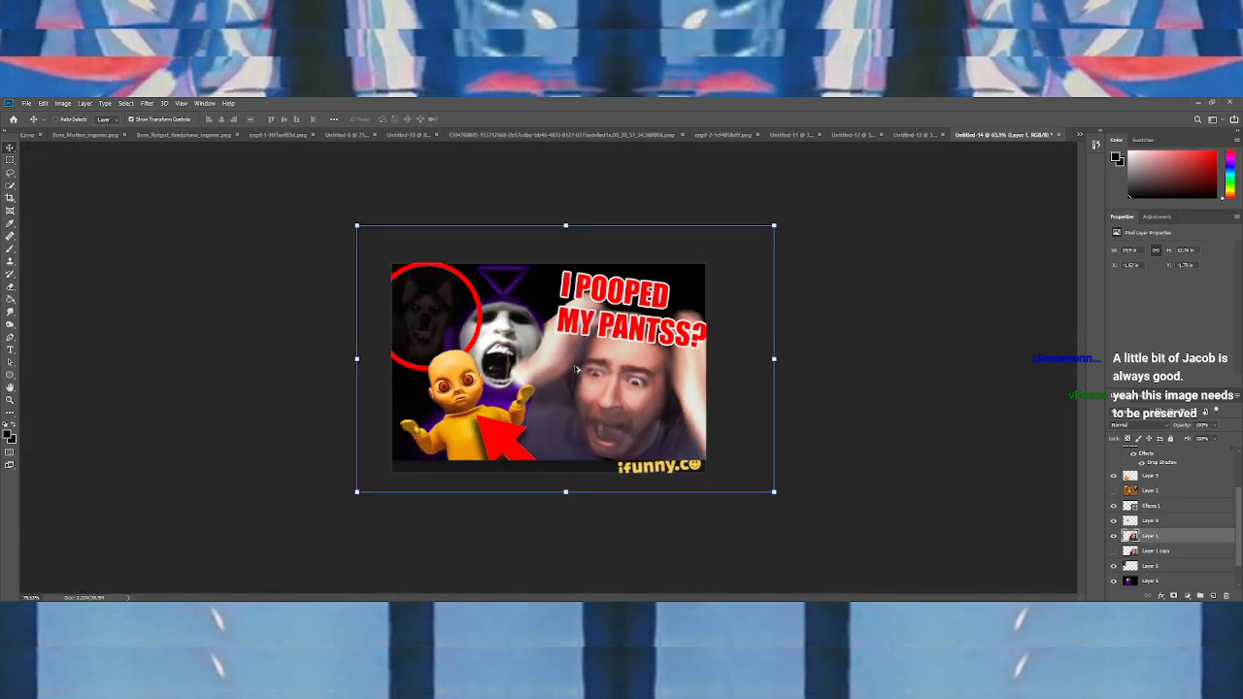
{"action": "scroll", "coordinate": [447, 374], "scroll_direction": "up", "scroll_amount": 7}
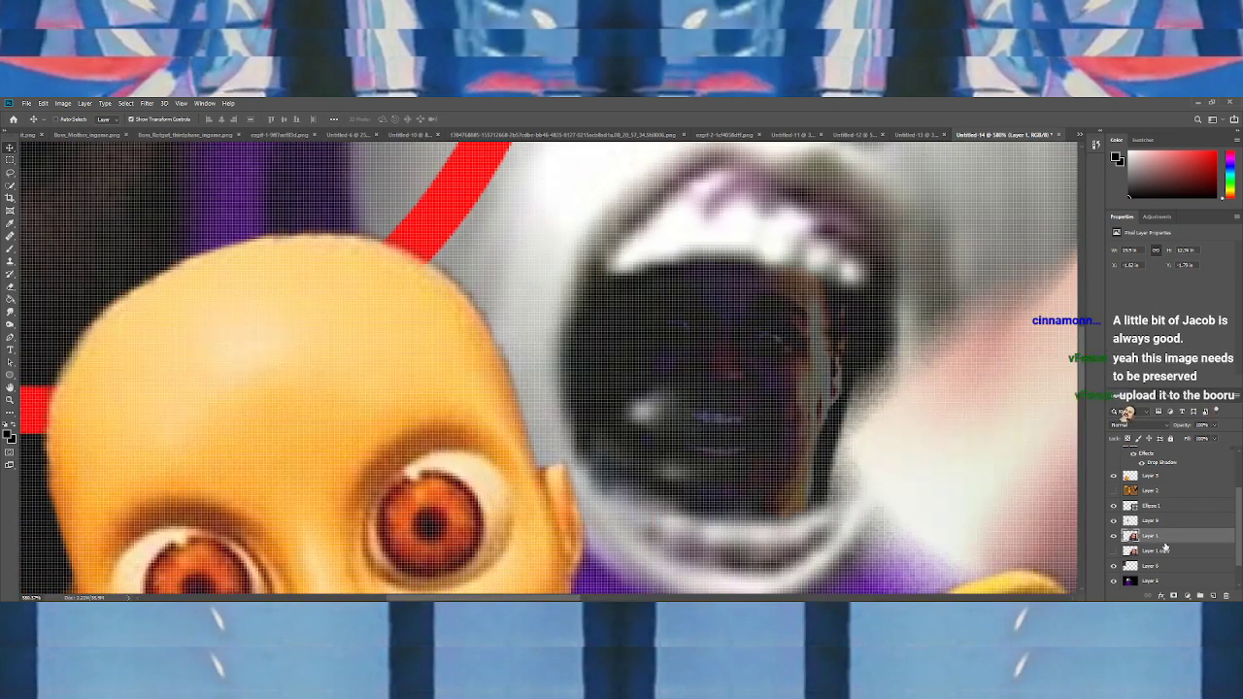
{"action": "left_click", "coordinate": [1154, 580]}
{"action": "scroll", "coordinate": [583, 389], "scroll_direction": "down", "scroll_amount": 1}
{"action": "left_click", "coordinate": [11, 261]}
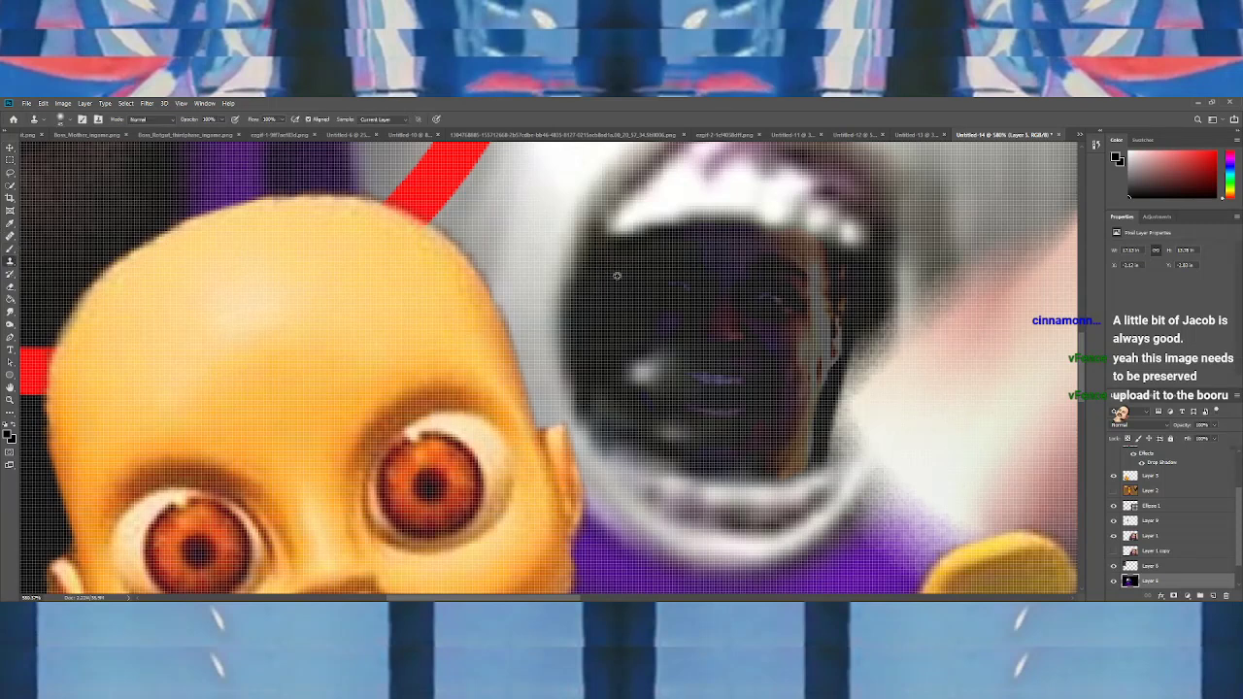
{"action": "left_click", "coordinate": [617, 276], "text": "alt"}
{"action": "left_click", "coordinate": [653, 357]}
{"action": "left_click", "coordinate": [10, 250]}
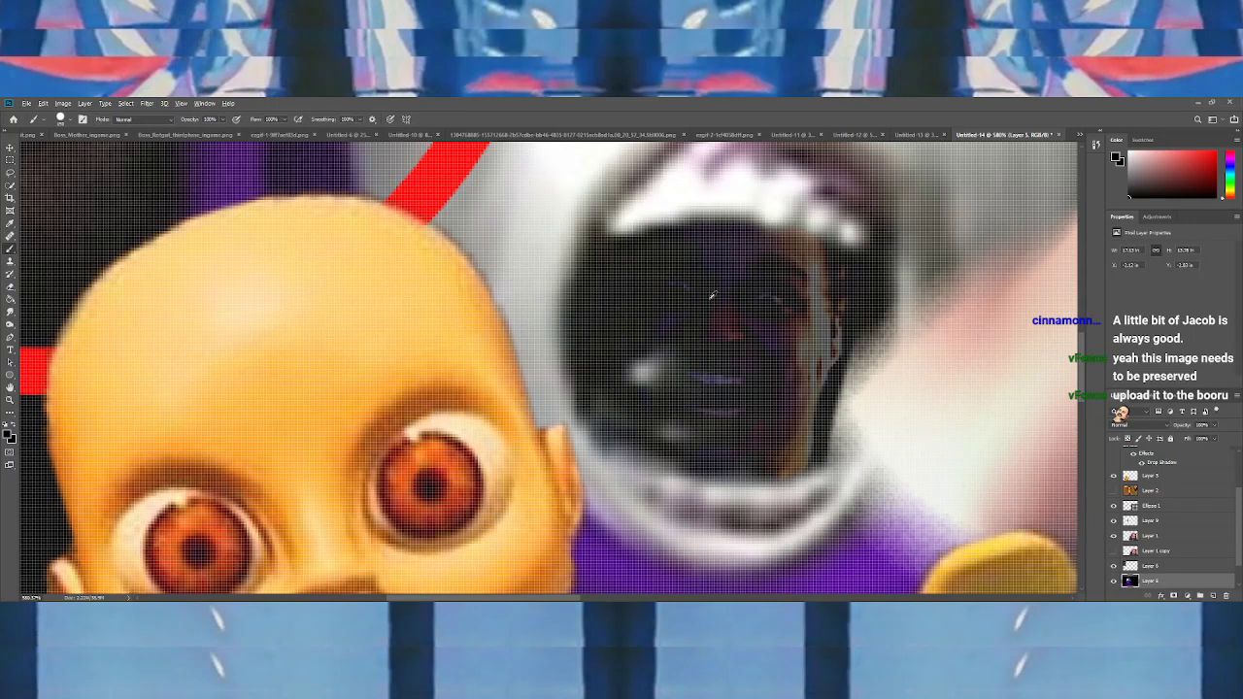
{"action": "left_click", "coordinate": [712, 295], "text": "alt"}
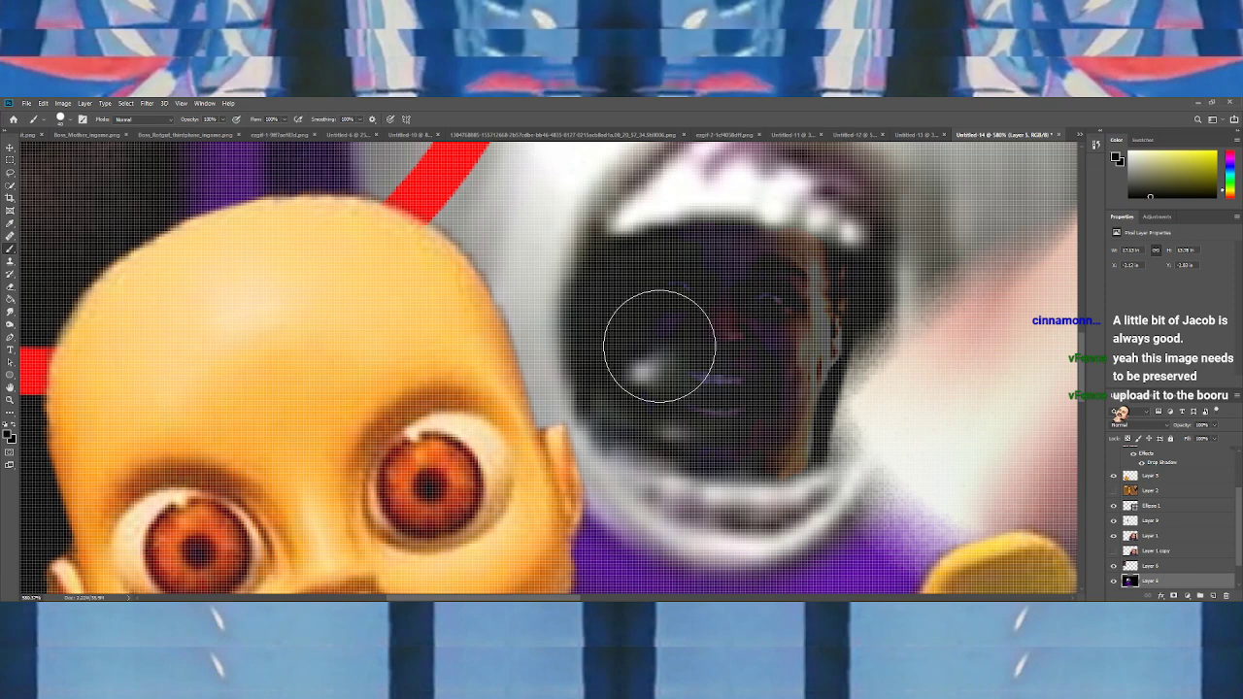
{"action": "mouse_move", "coordinate": [659, 346]}
{"action": "left_mouse_down"}
{"action": "mouse_move", "coordinate": [692, 406]}
{"action": "mouse_move", "coordinate": [784, 402]}
{"action": "mouse_move", "coordinate": [718, 361]}
{"action": "mouse_move", "coordinate": [636, 386]}
{"action": "left_mouse_up"}
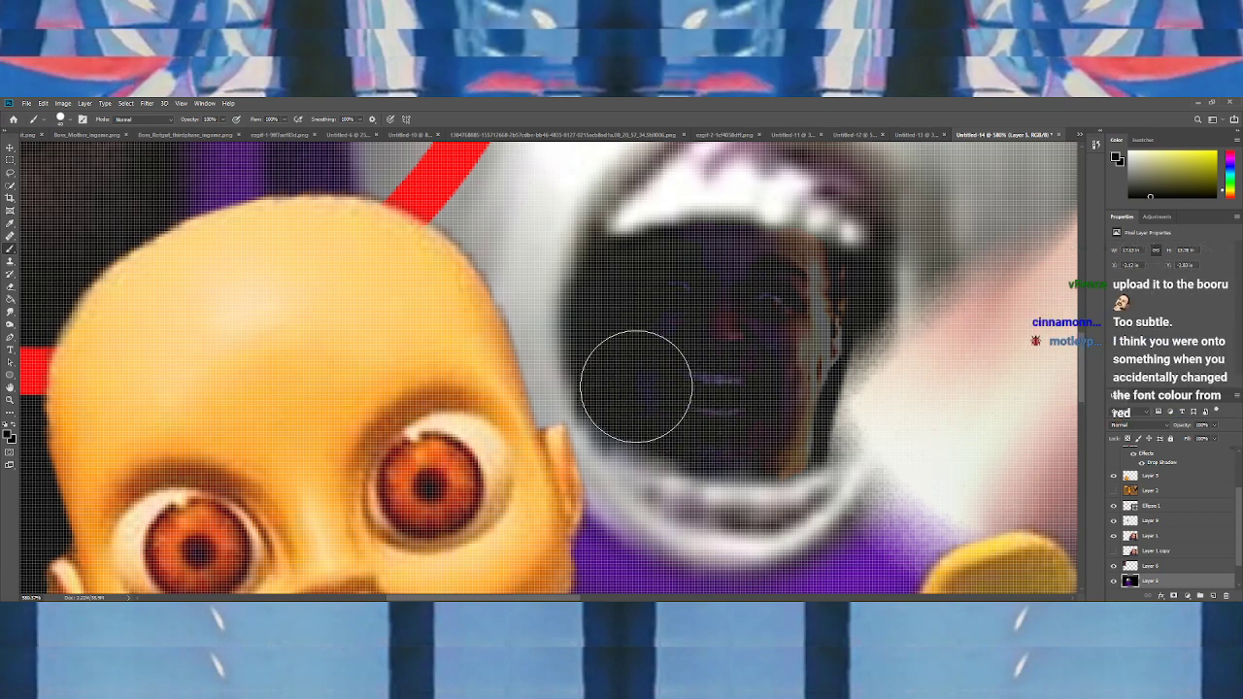
Select the small face's layer and fine-tune its opacity while checking the whole thumbnail
{"action": "key", "text": "ctrl+0"}
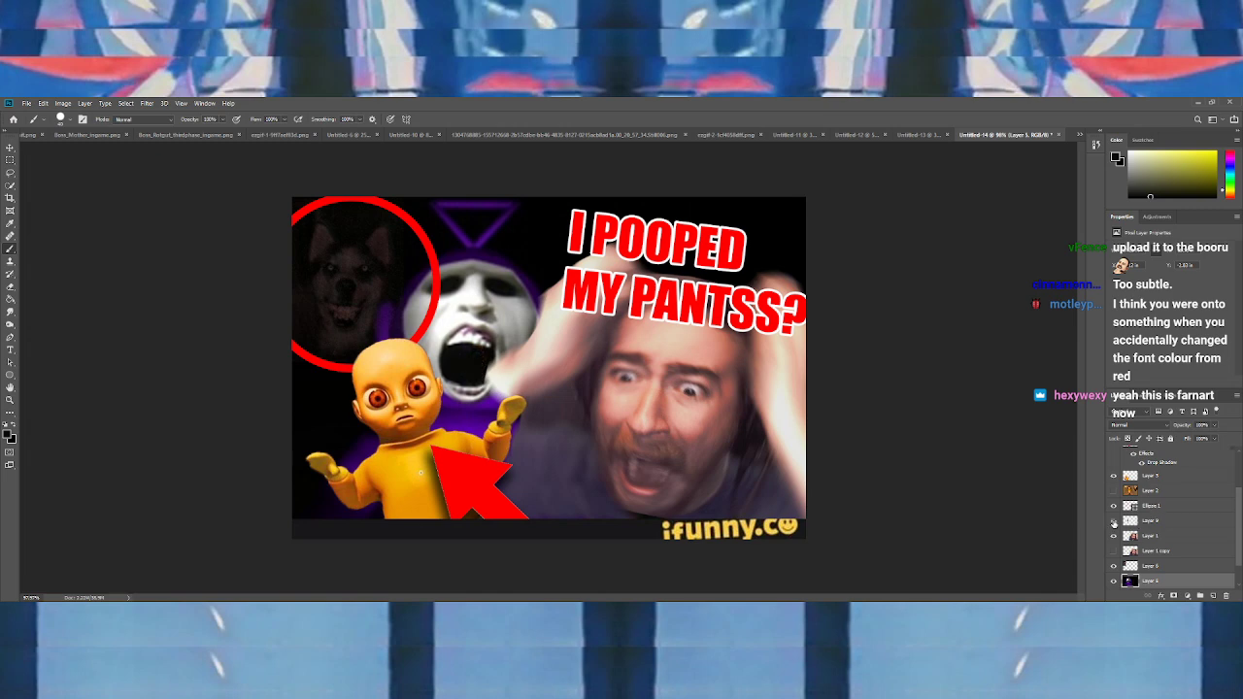
{"action": "left_click", "coordinate": [1132, 521]}
{"action": "left_click_drag", "start_coordinate": [1215, 442], "coordinate": [1217, 441]}
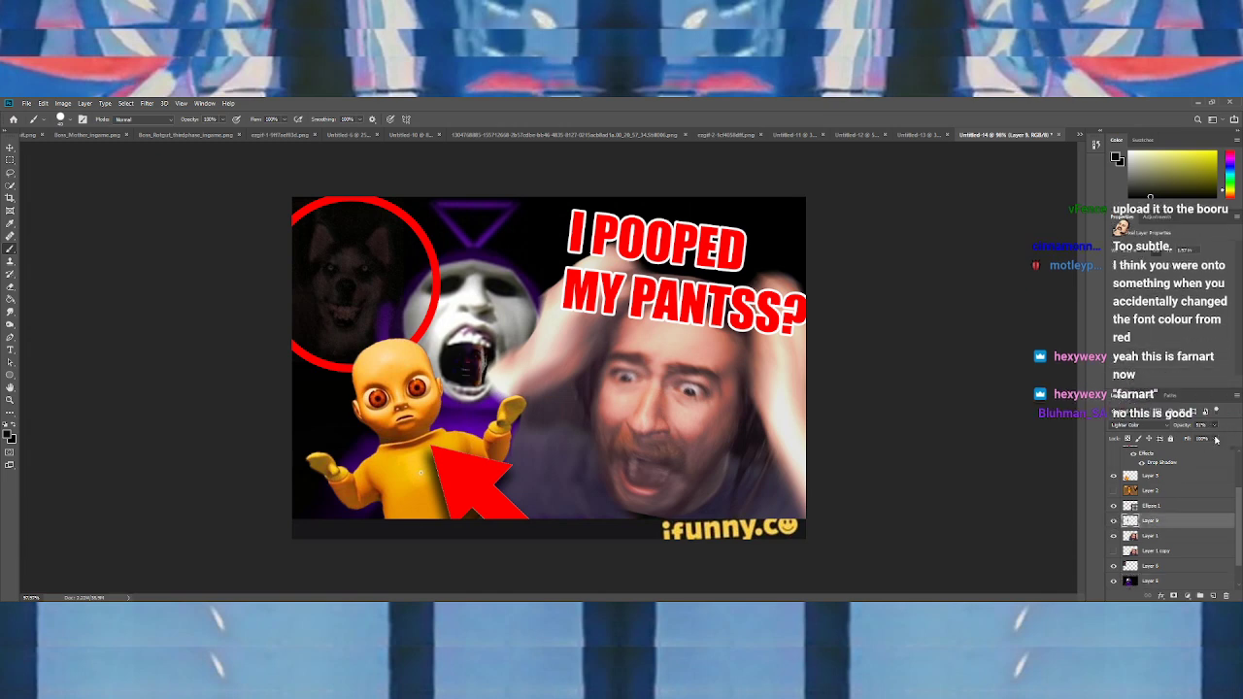
{"action": "scroll", "coordinate": [783, 400], "scroll_direction": "down", "scroll_amount": 3}
{"action": "scroll", "coordinate": [688, 388], "scroll_direction": "up", "scroll_amount": 2}
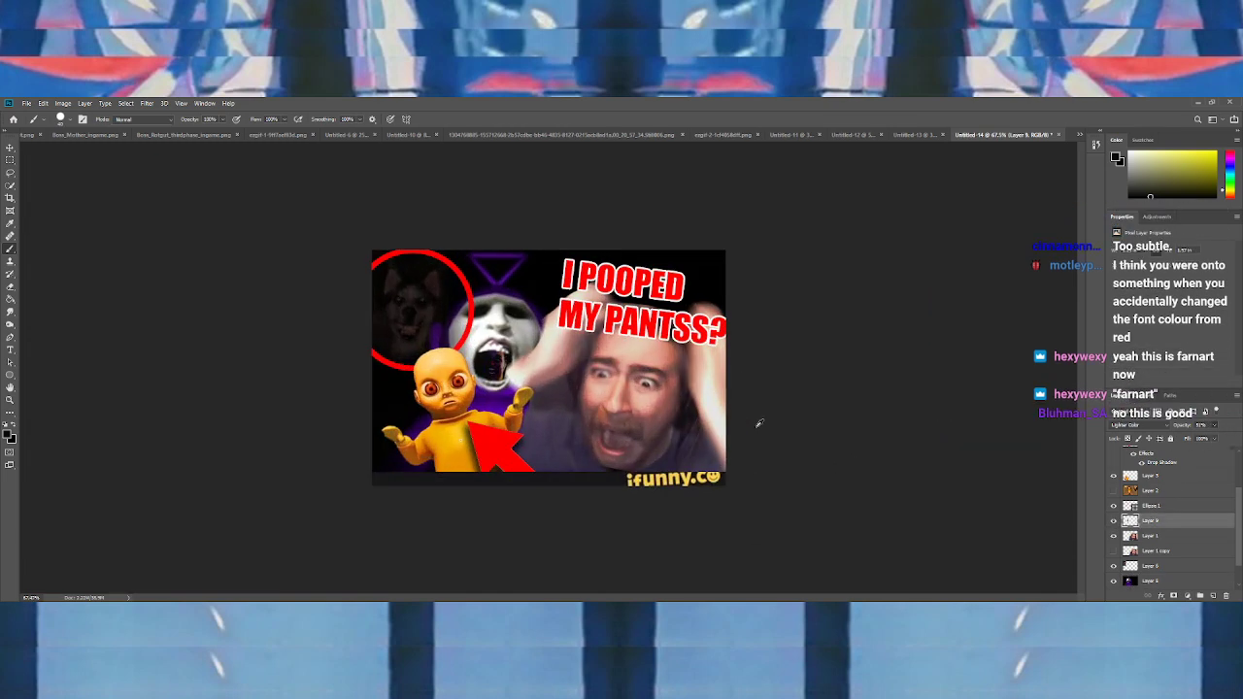
Try different blend modes on the "I POOPED MY PANTSS?" text layer and settle on Darker Color
{"action": "left_click", "coordinate": [1169, 551]}
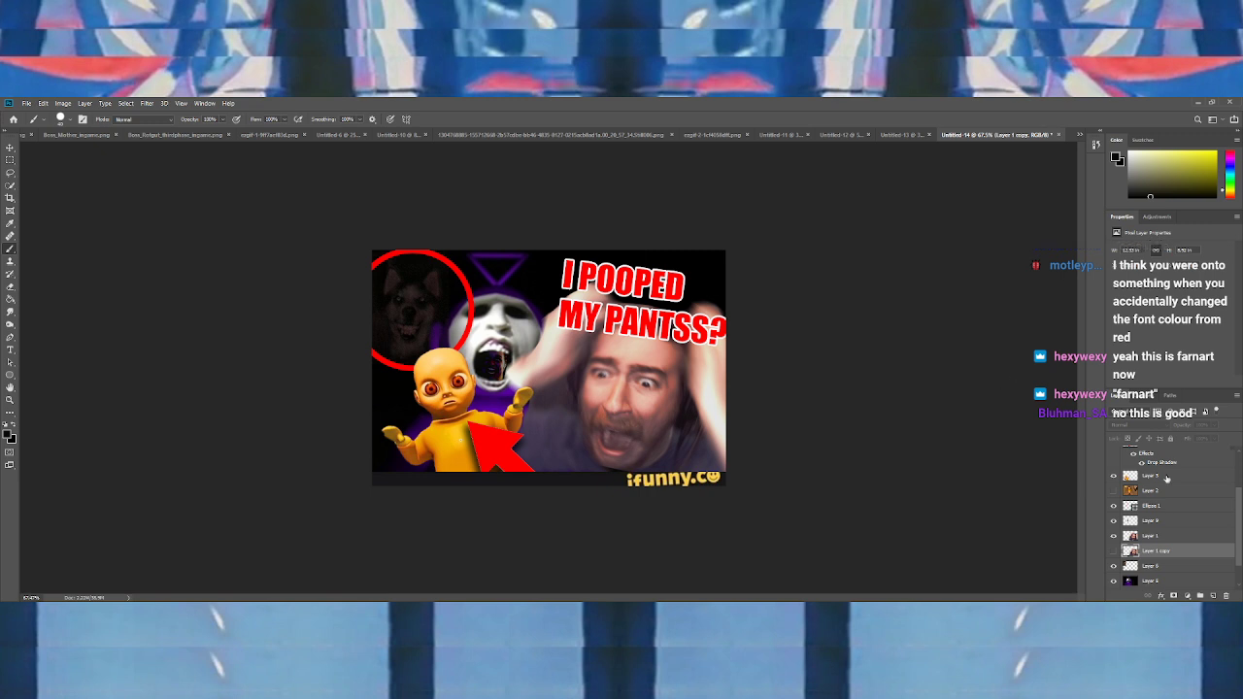
{"action": "left_click", "coordinate": [1171, 472]}
{"action": "scroll", "coordinate": [1172, 470], "scroll_direction": "up", "scroll_amount": 1}
{"action": "left_click", "coordinate": [1157, 488]}
{"action": "scroll", "coordinate": [1159, 487], "scroll_direction": "up", "scroll_amount": 1}
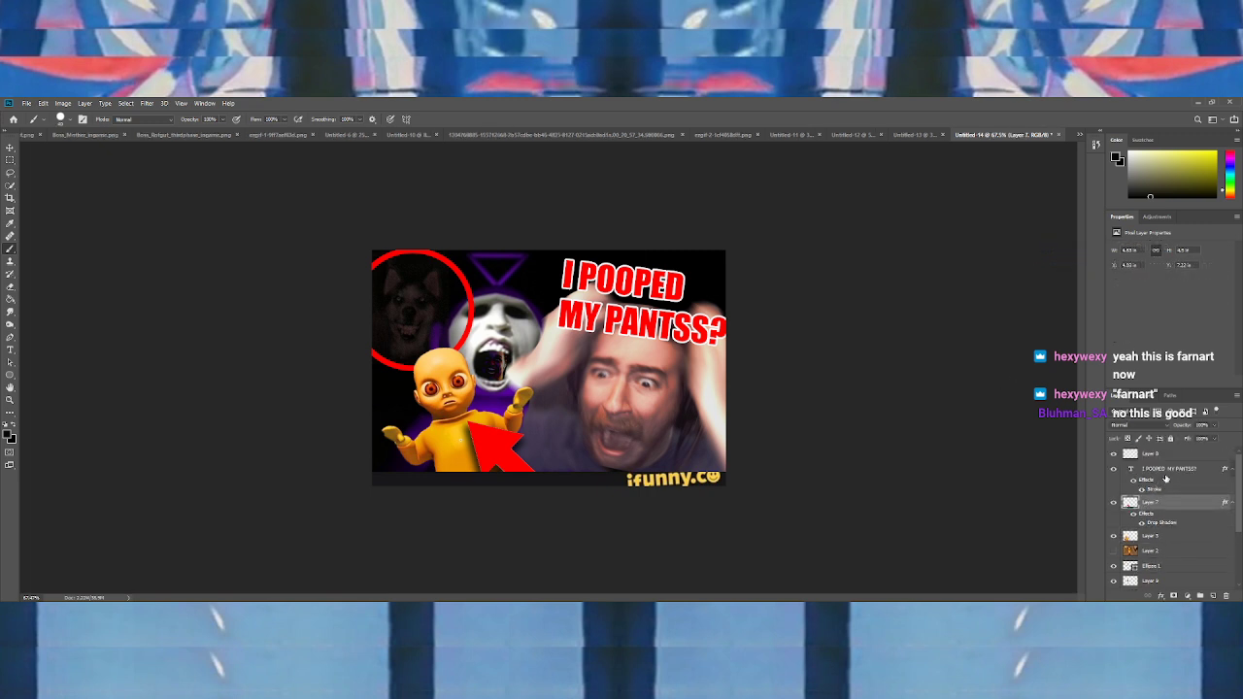
{"action": "left_click", "coordinate": [1166, 479]}
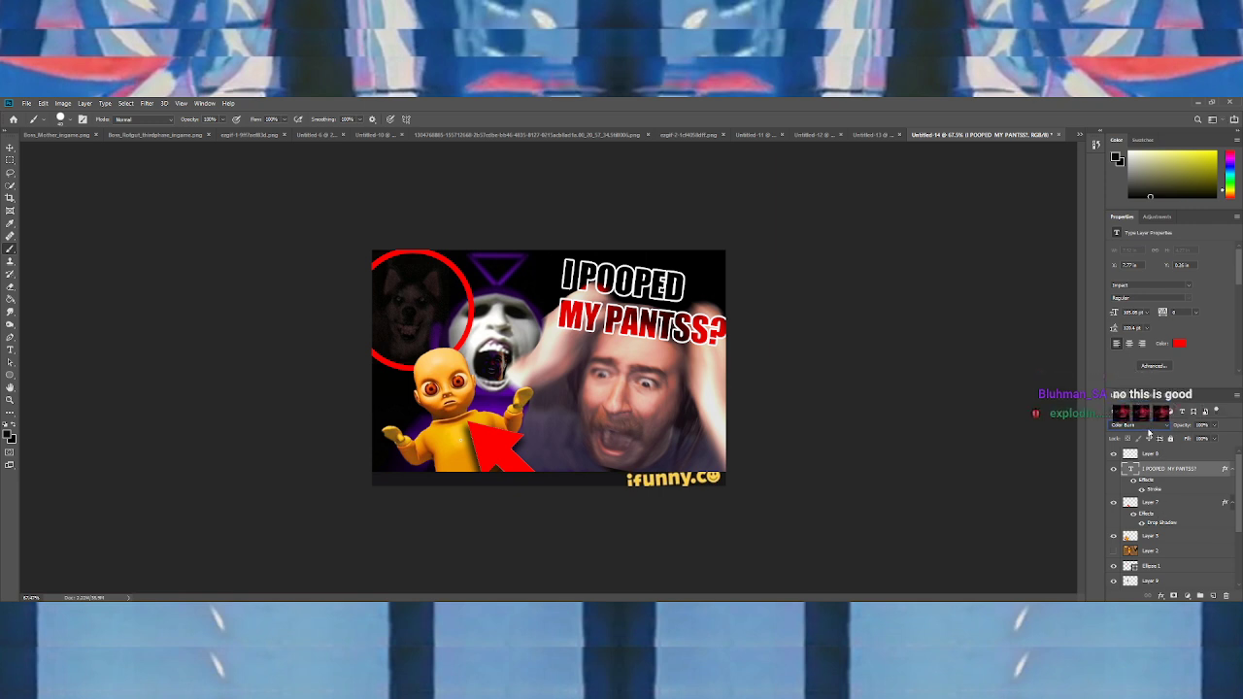
{"action": "scroll", "coordinate": [1149, 427], "scroll_direction": "down", "scroll_amount": 15}
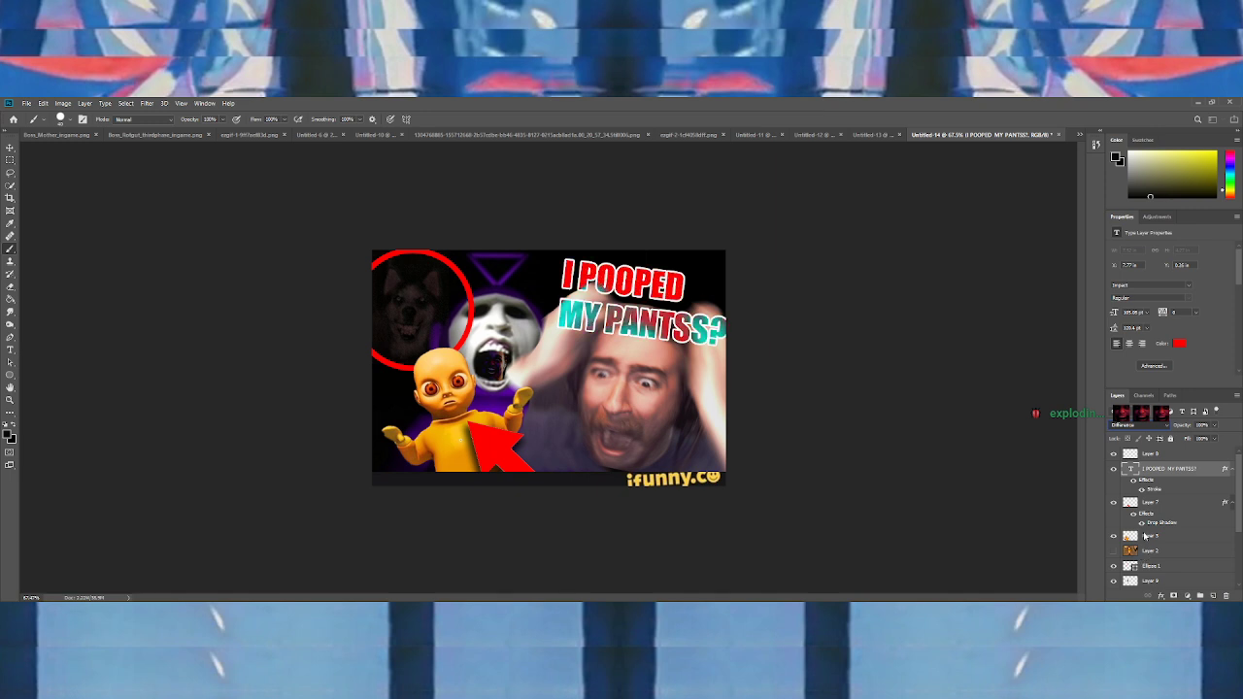
{"action": "scroll", "coordinate": [1147, 500], "scroll_direction": "up", "scroll_amount": 7}
{"action": "scroll", "coordinate": [1147, 469], "scroll_direction": "up", "scroll_amount": 2}
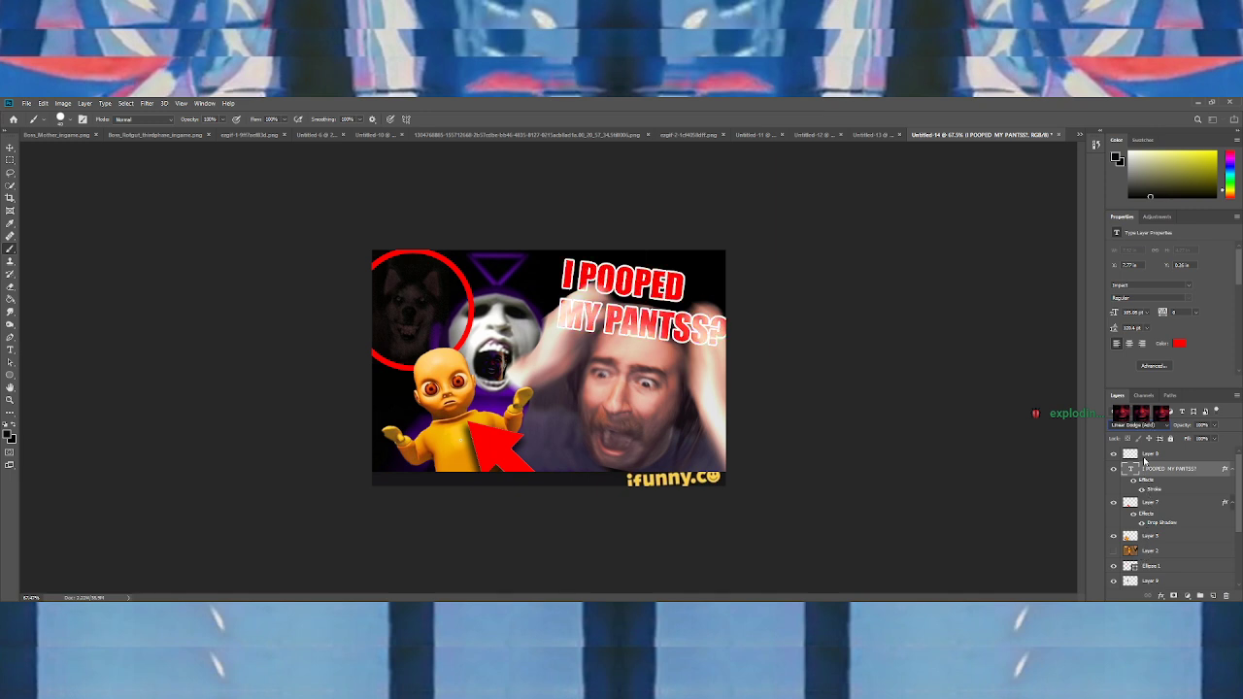
{"action": "scroll", "coordinate": [1144, 476], "scroll_direction": "down", "scroll_amount": 2}
{"action": "key", "text": "Down"}
{"action": "key", "text": "Down"}
{"action": "key", "text": "Down"}
{"action": "key", "text": "Down"}
{"action": "key", "text": "Down"}
{"action": "key", "text": "Down"}
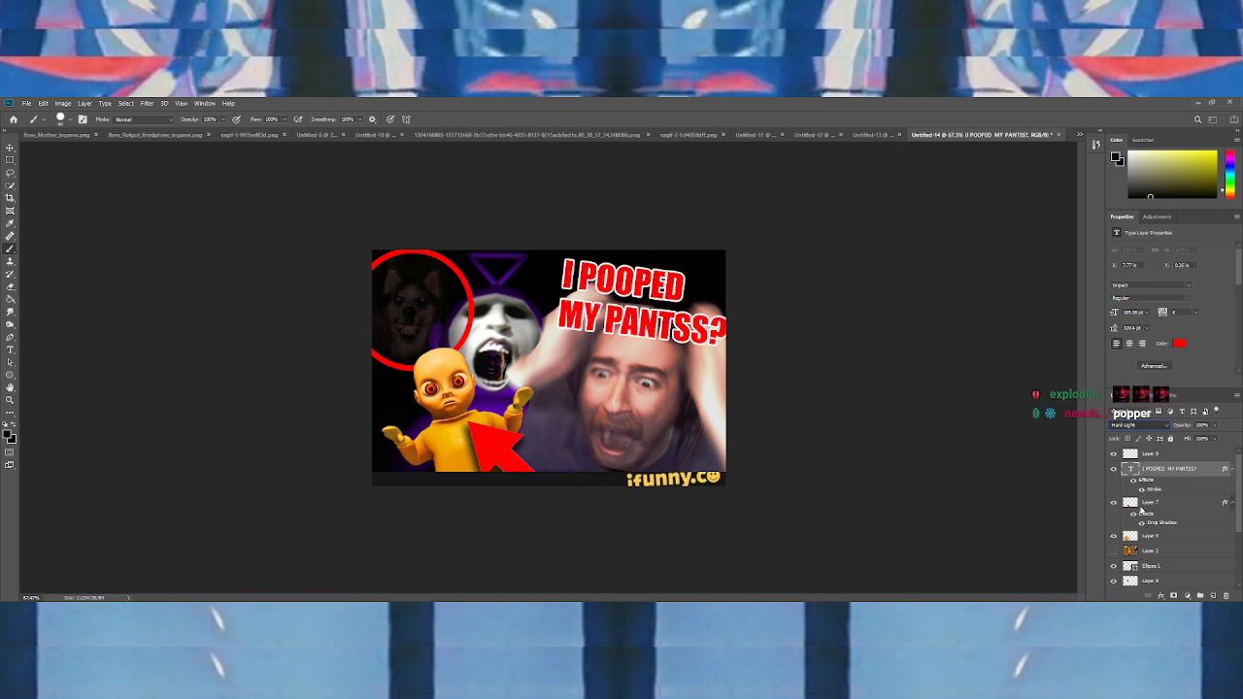
{"action": "key", "text": "Up"}
{"action": "key", "text": "Up"}
{"action": "key", "text": "Up"}
{"action": "key", "text": "Up"}
{"action": "key", "text": "Up"}
{"action": "key", "text": "Up"}
{"action": "key", "text": "Up"}
{"action": "key", "text": "Up"}
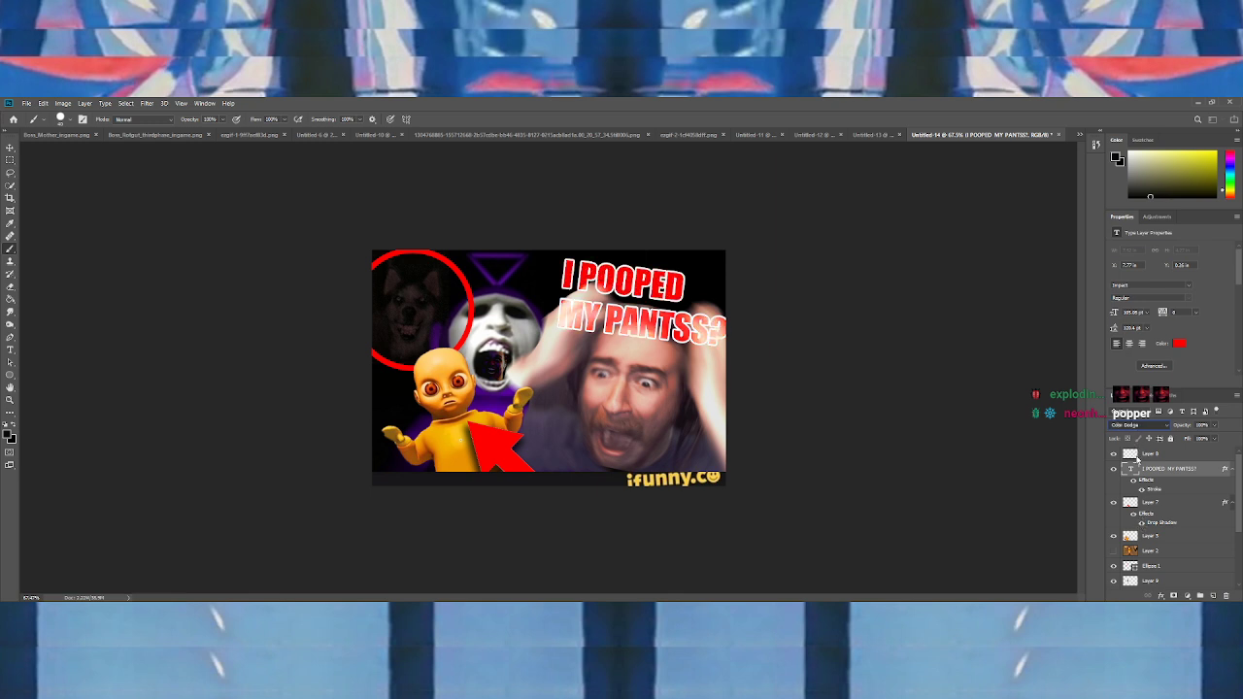
{"action": "key", "text": "Up"}
{"action": "key", "text": "Up"}
{"action": "key", "text": "Up"}
{"action": "key", "text": "Up"}
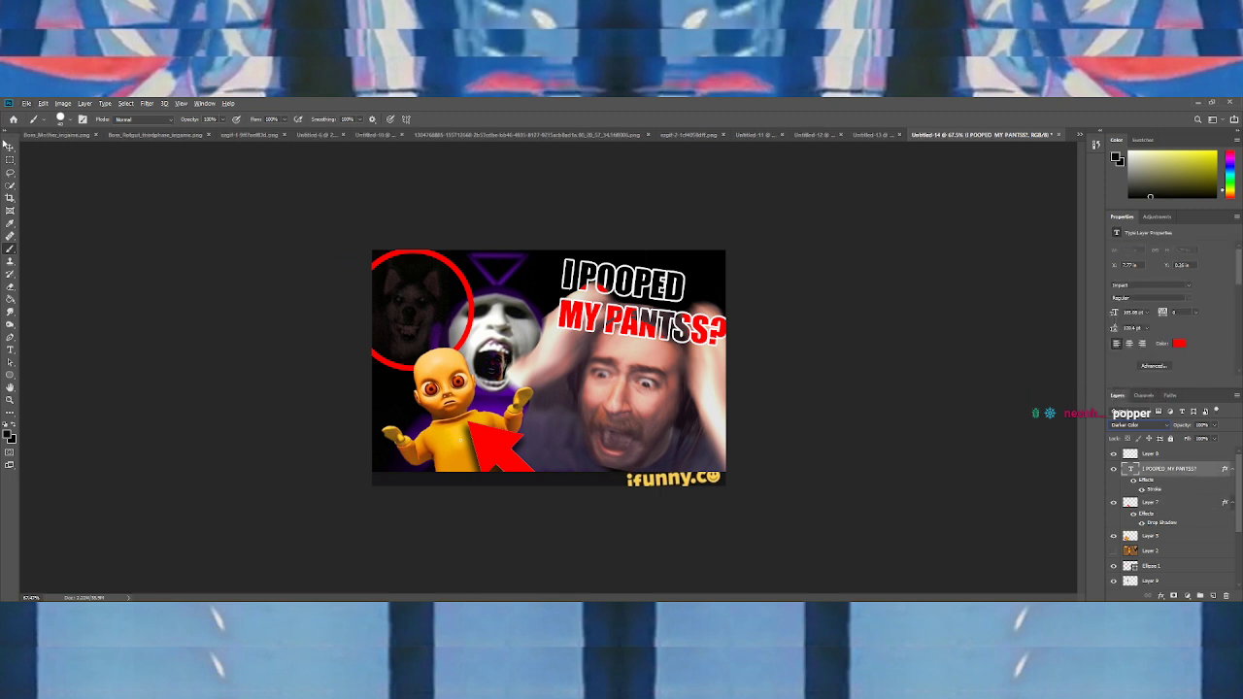
Duplicate the caption with a slight offset from the original and place the copy beneath it in the layer order
{"action": "left_click", "coordinate": [8, 148]}
{"action": "scroll", "coordinate": [418, 258], "scroll_direction": "up", "scroll_amount": 3}
{"action": "left_click_drag", "start_coordinate": [477, 299], "coordinate": [472, 304]}
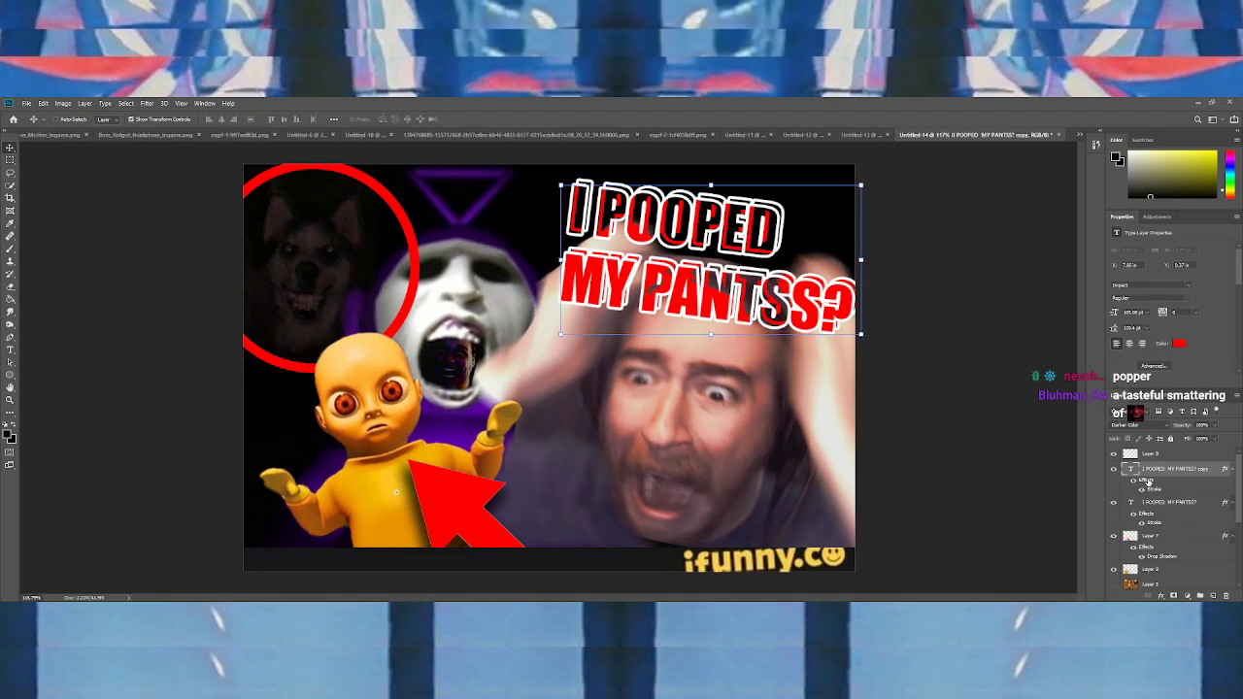
{"action": "left_click_drag", "start_coordinate": [1166, 512], "coordinate": [1163, 519]}
Set the caption copy's blend mode to Dissolve and hide its stroke effect
{"action": "left_click", "coordinate": [1141, 425]}
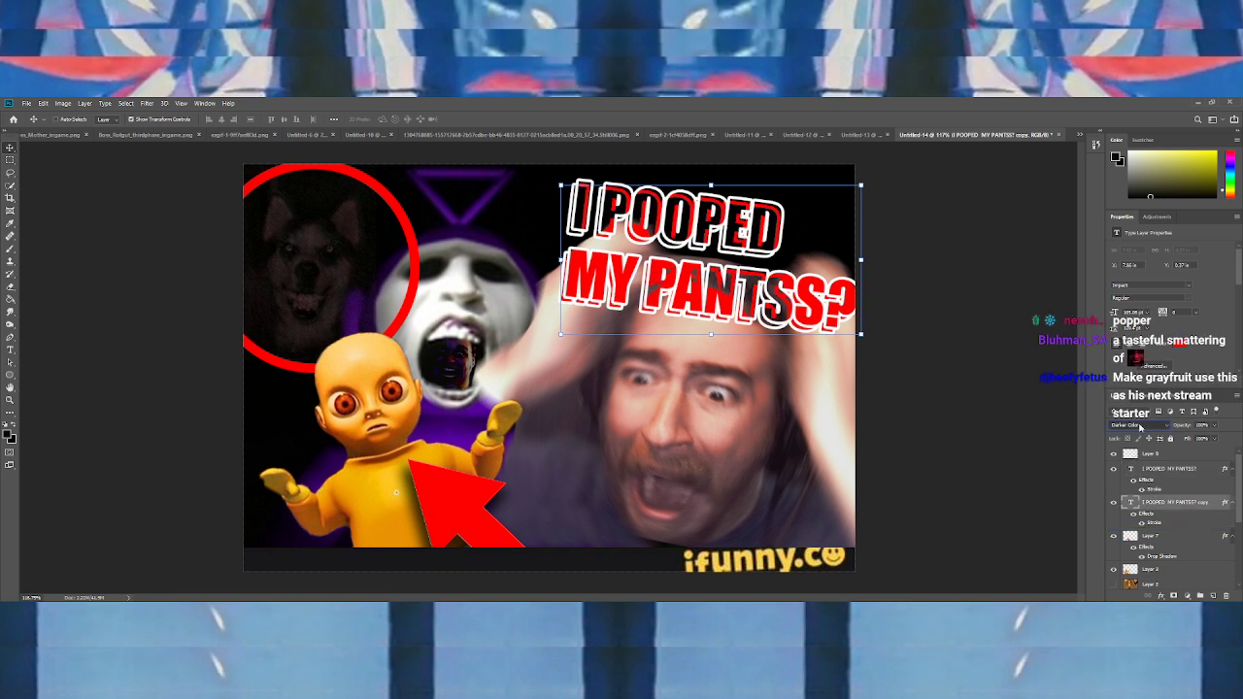
{"action": "key", "text": "Up"}
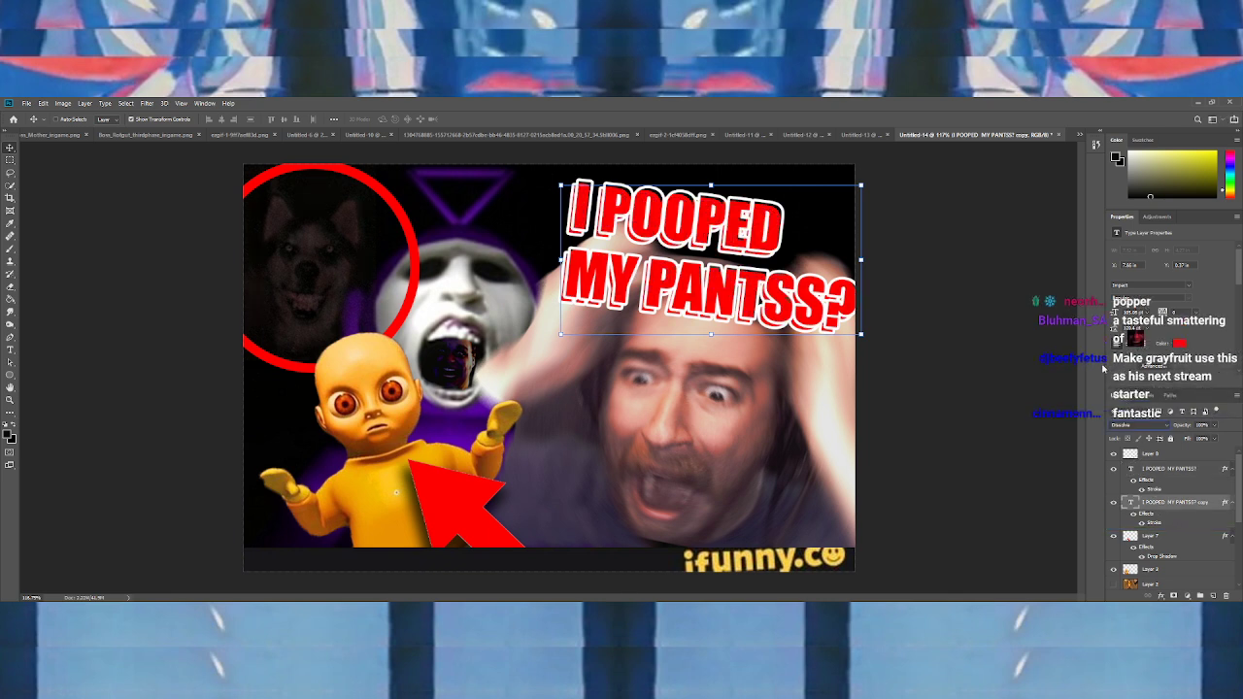
{"action": "left_click_drag", "start_coordinate": [643, 301], "coordinate": [641, 302]}
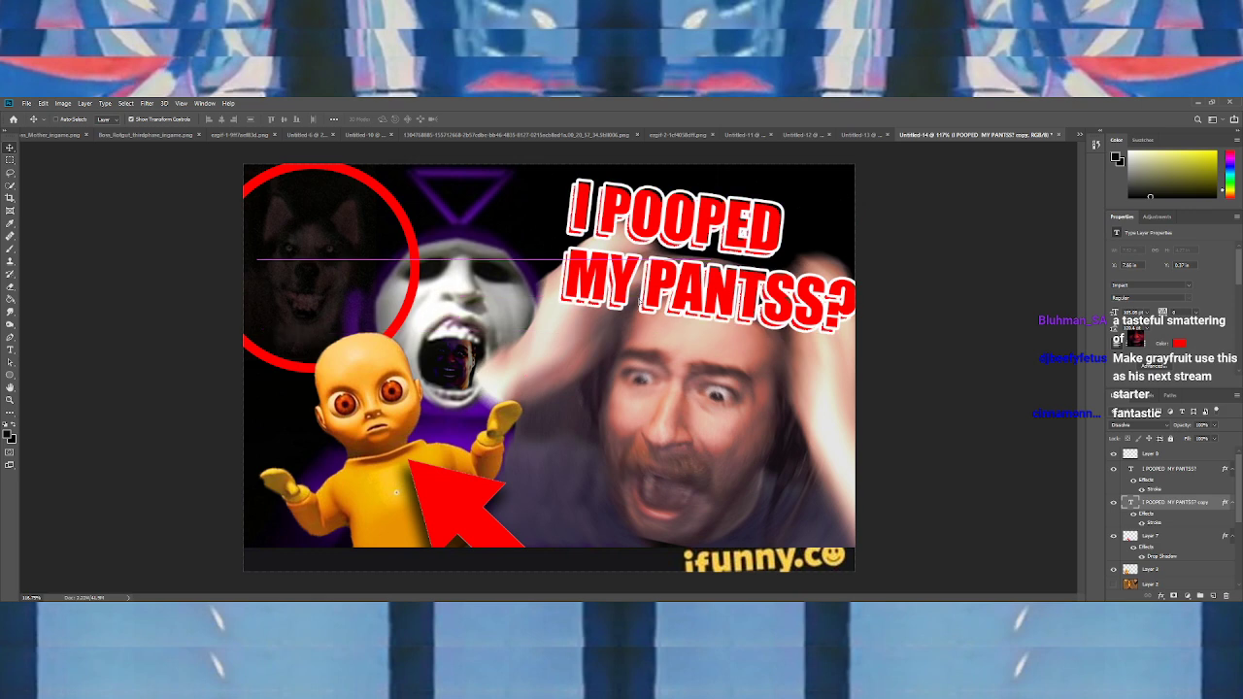
{"action": "left_click_drag", "start_coordinate": [700, 259], "coordinate": [700, 259]}
{"action": "left_click", "coordinate": [1142, 524]}
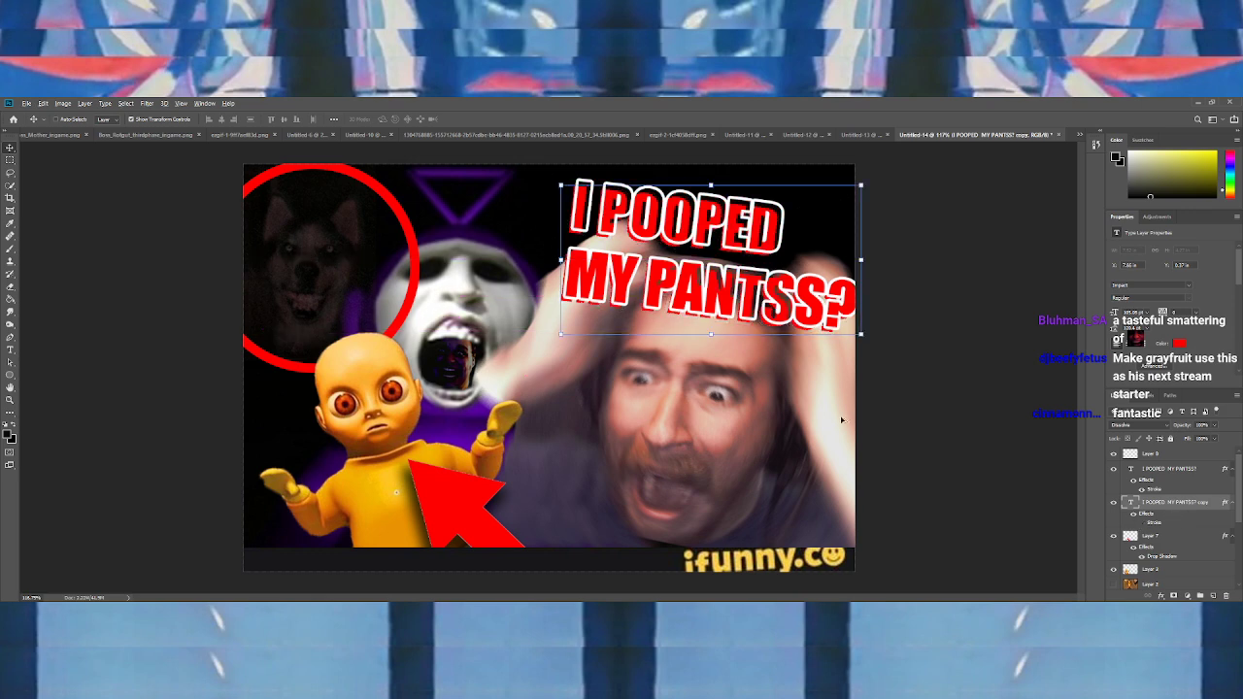
Lower the caption copy's opacity to roughly half so its dissolve speckles show through the original caption
{"action": "scroll", "coordinate": [841, 420], "scroll_direction": "down", "scroll_amount": 4}
{"action": "left_click", "coordinate": [1134, 536]}
{"action": "scroll", "coordinate": [678, 384], "scroll_direction": "down", "scroll_amount": 3}
{"action": "scroll", "coordinate": [677, 384], "scroll_direction": "up", "scroll_amount": 4}
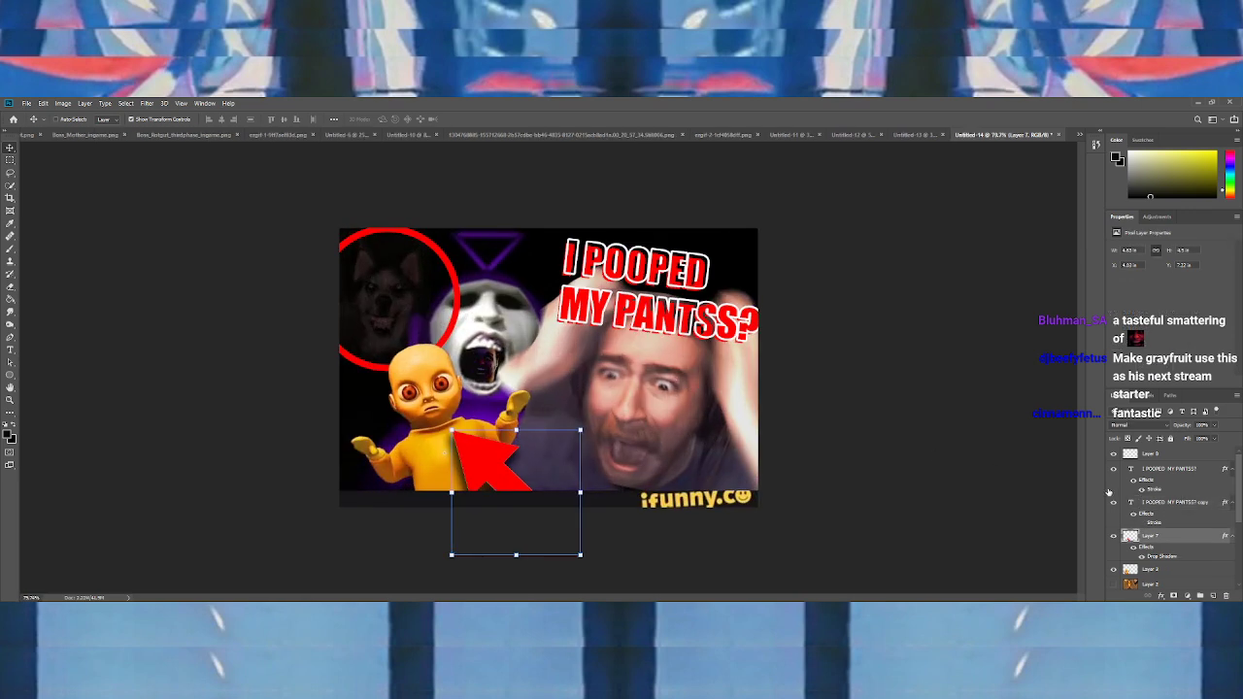
{"action": "left_click", "coordinate": [1171, 502]}
{"action": "left_click_drag", "start_coordinate": [1194, 439], "coordinate": [1189, 438]}
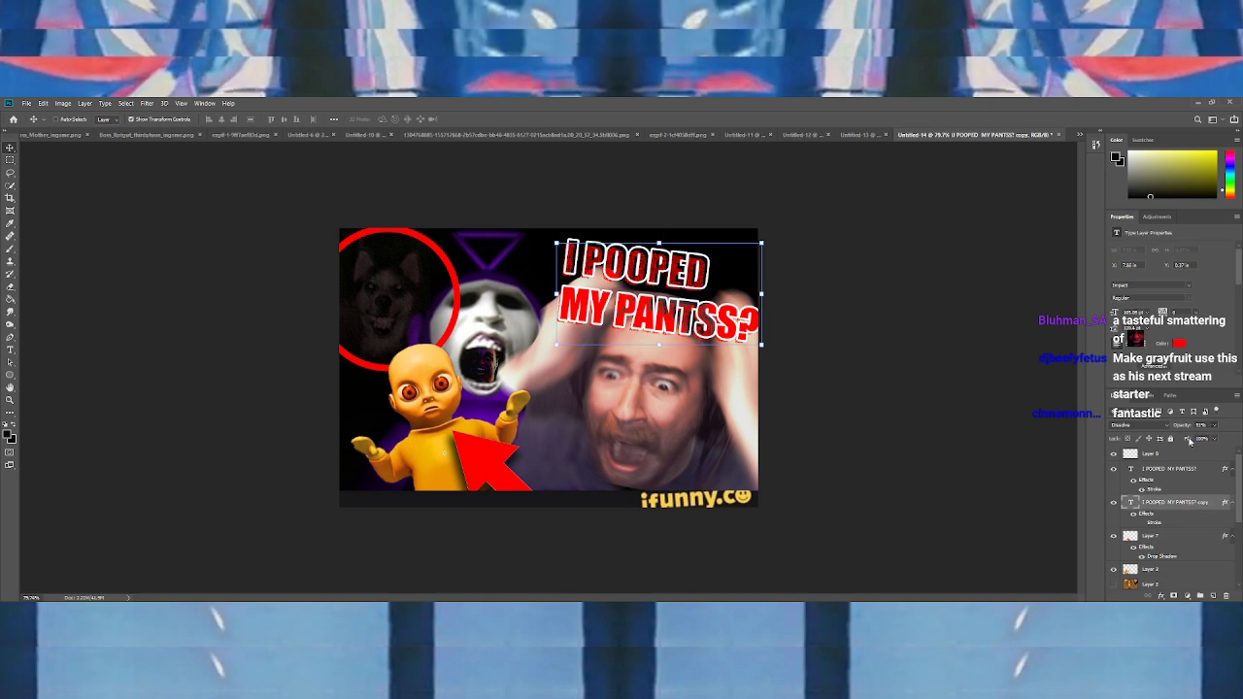
{"action": "scroll", "coordinate": [763, 418], "scroll_direction": "down", "scroll_amount": 4}
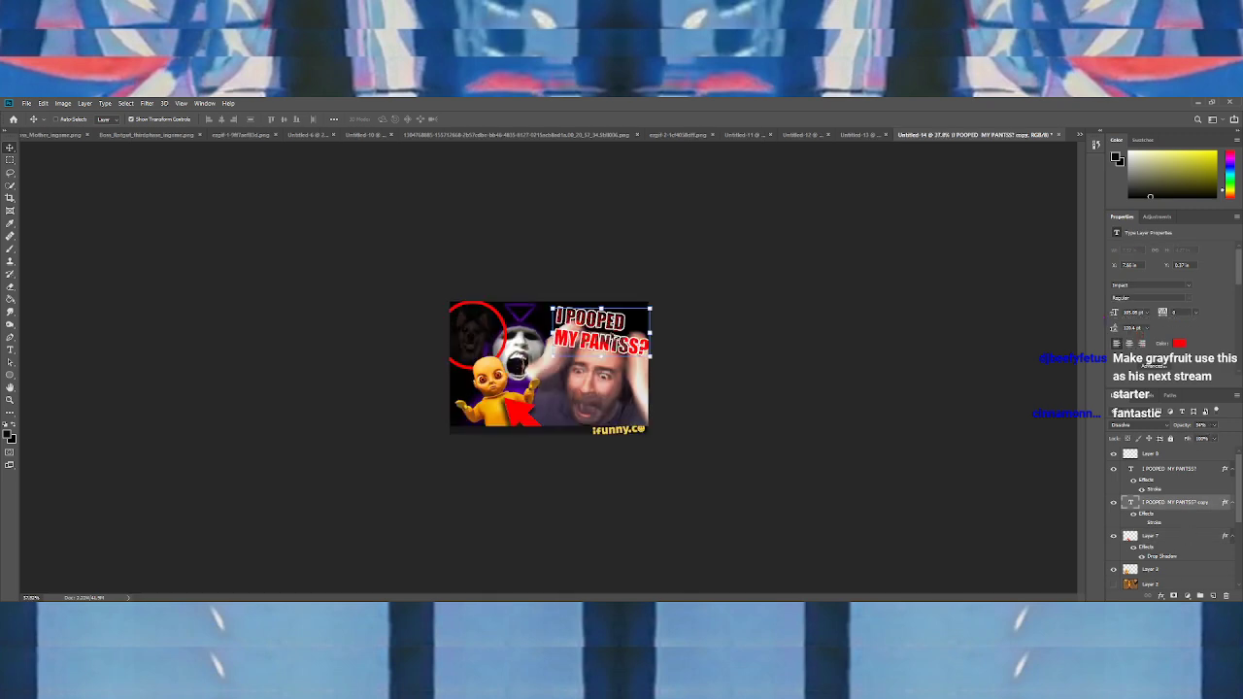
{"action": "scroll", "coordinate": [778, 420], "scroll_direction": "up", "scroll_amount": 4}
Add the red Impact text "He's EVIL!" above the topmost layer, starting beside the red arrow
{"action": "left_click", "coordinate": [1178, 459]}
{"action": "scroll", "coordinate": [658, 336], "scroll_direction": "up", "scroll_amount": 8}
{"action": "scroll", "coordinate": [660, 323], "scroll_direction": "down", "scroll_amount": 4}
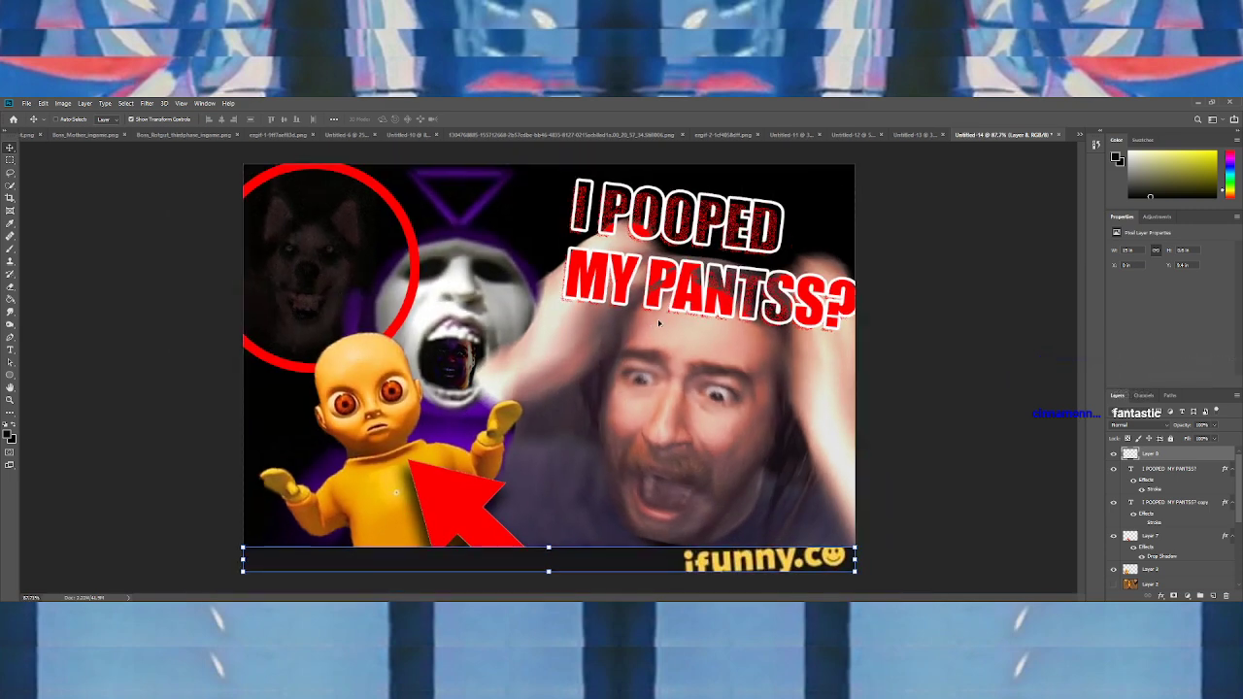
{"action": "scroll", "coordinate": [652, 322], "scroll_direction": "up", "scroll_amount": 1}
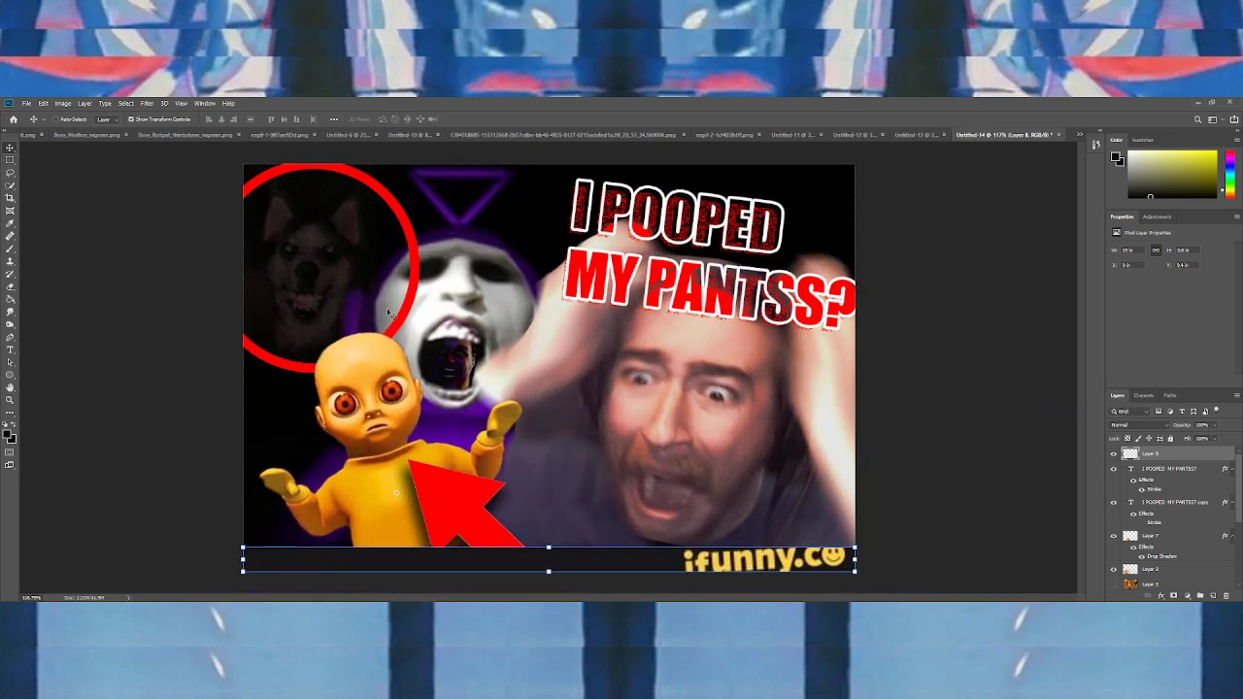
{"action": "scroll", "coordinate": [388, 313], "scroll_direction": "down", "scroll_amount": 1}
{"action": "scroll", "coordinate": [311, 358], "scroll_direction": "up", "scroll_amount": 2}
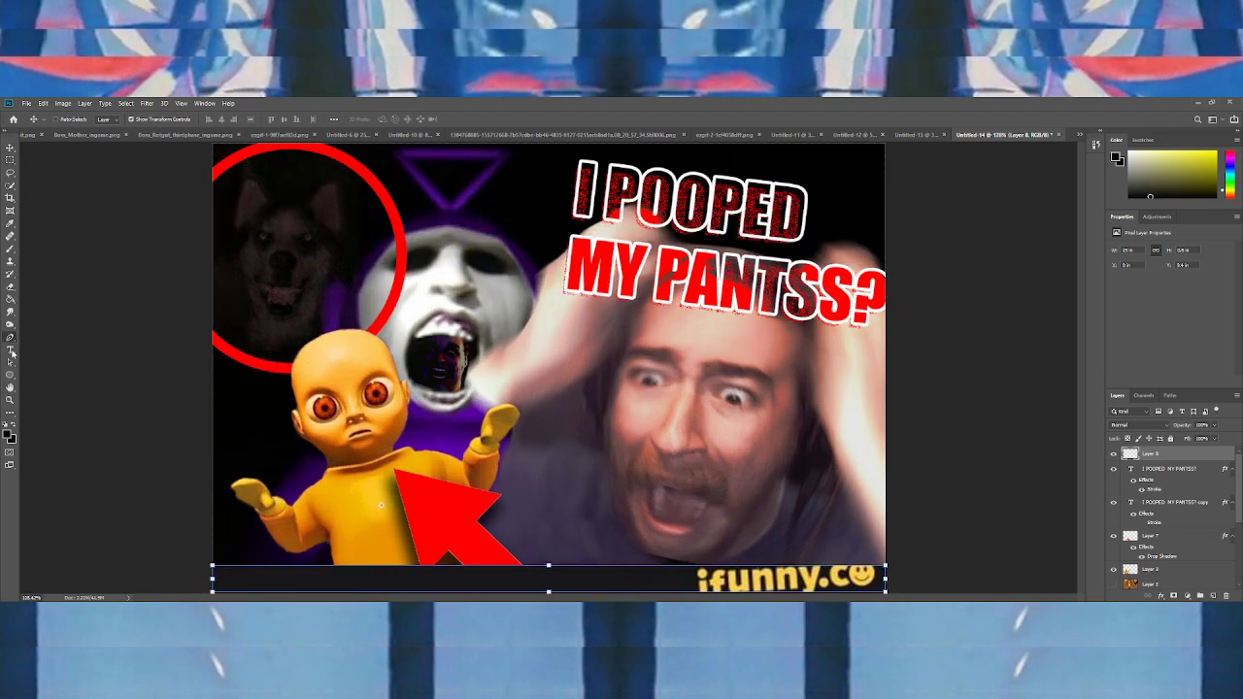
{"action": "left_click", "coordinate": [10, 350]}
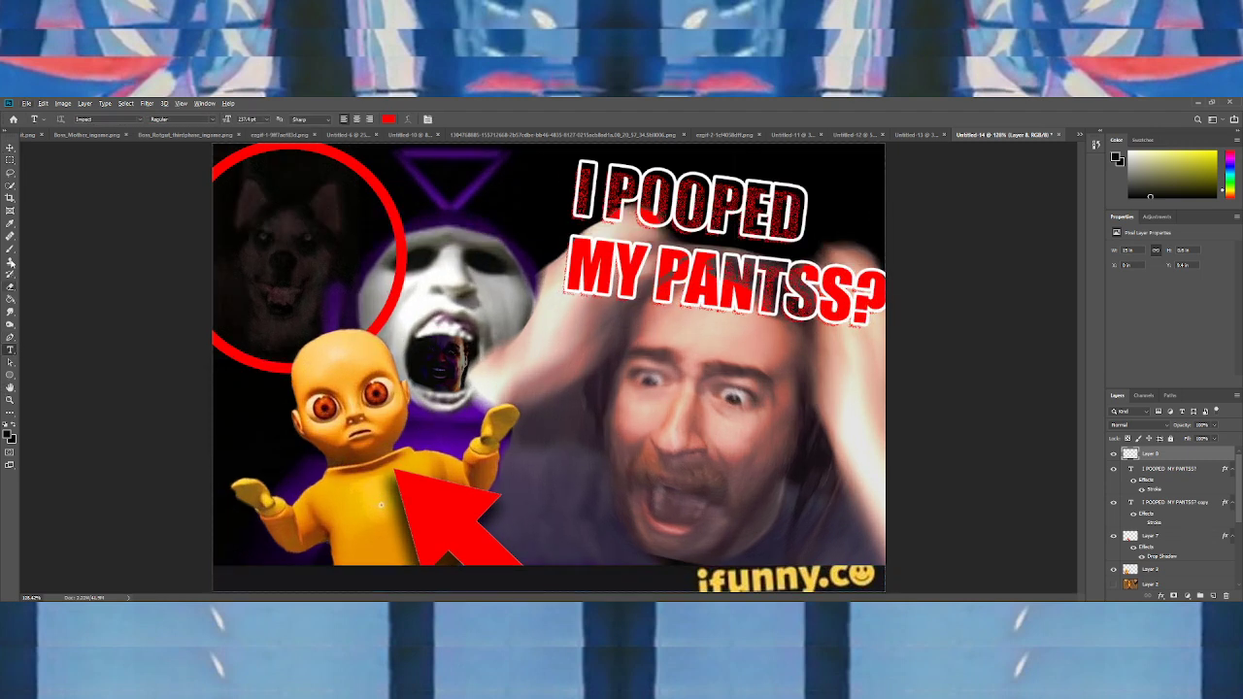
{"action": "left_click", "coordinate": [10, 249]}
{"action": "left_click", "coordinate": [15, 427]}
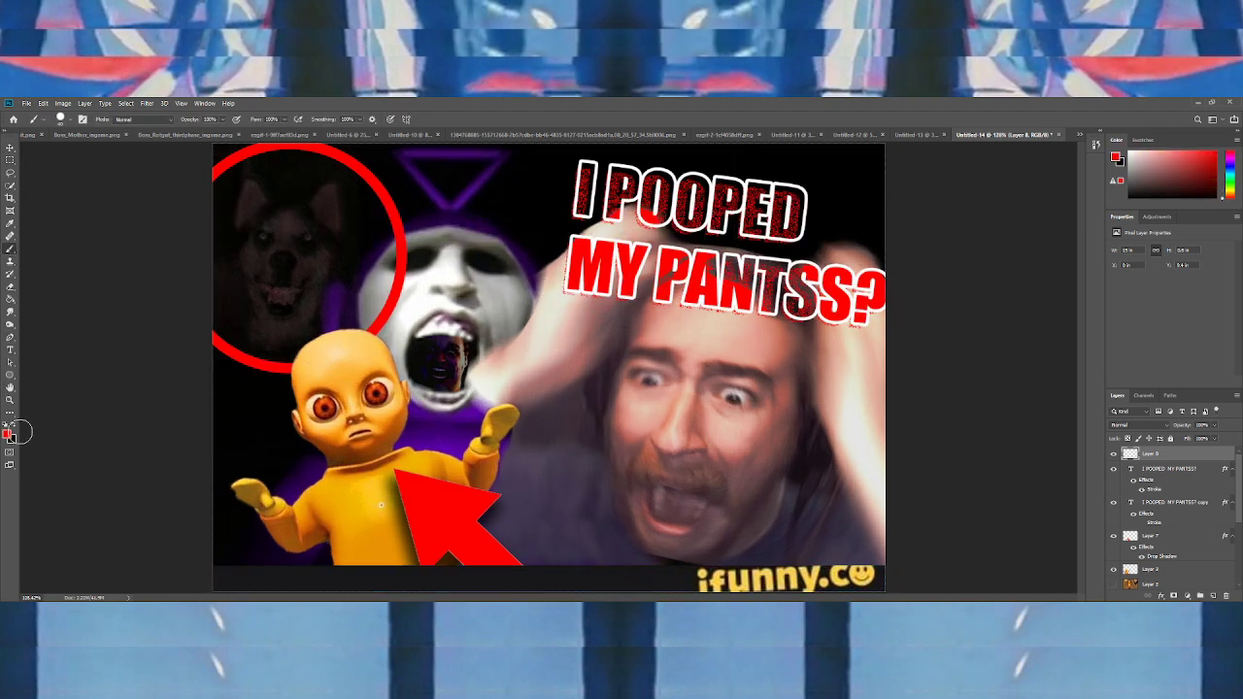
{"action": "left_click", "coordinate": [10, 350]}
{"action": "left_click", "coordinate": [540, 493]}
{"action": "type", "text": "He's EV"}
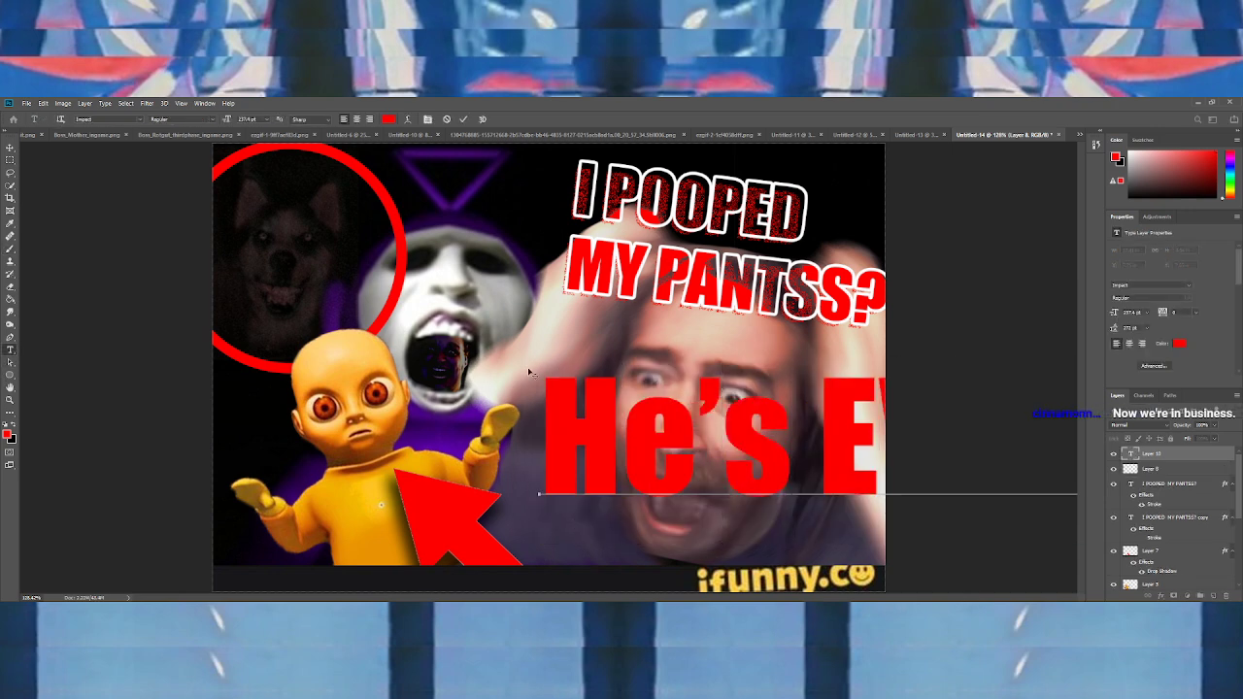
Break the "He's EVIL!" text onto two lines and reduce its font size
{"action": "double_click", "coordinate": [725, 469]}
{"action": "left_click", "coordinate": [725, 468]}
{"action": "key", "text": "Return"}
{"action": "key", "text": "ctrl+a"}
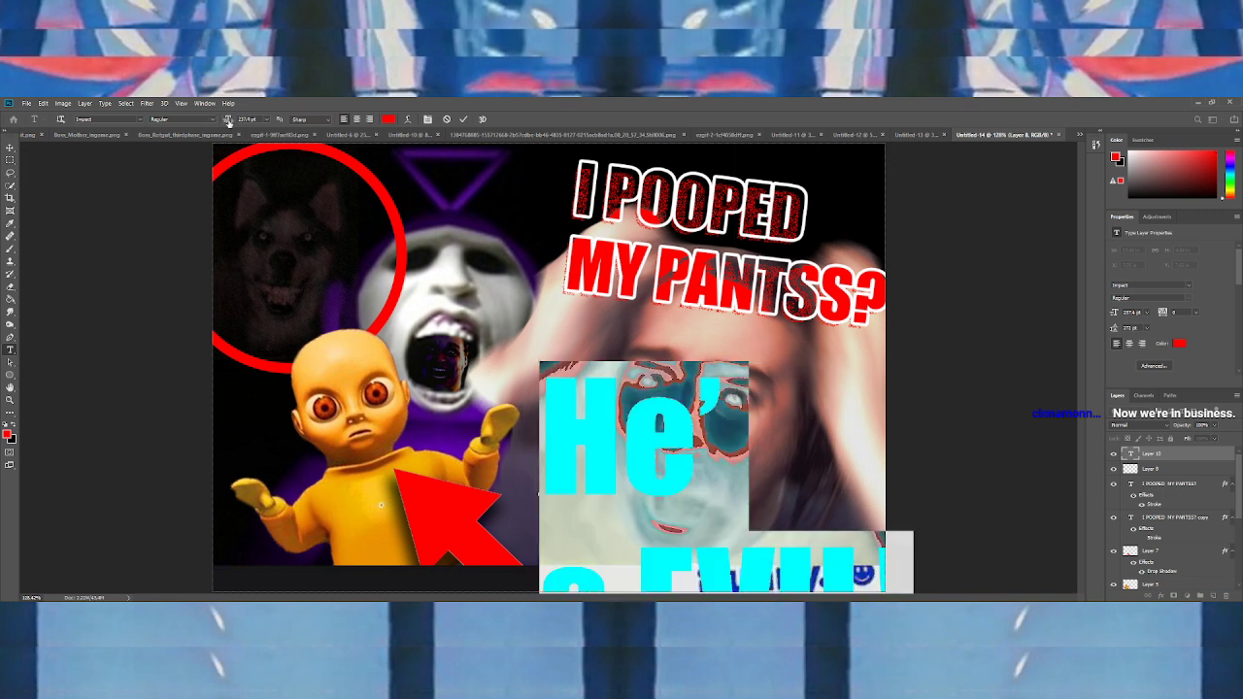
{"action": "left_click_drag", "start_coordinate": [228, 121], "coordinate": [179, 133]}
{"action": "left_click", "coordinate": [121, 216]}
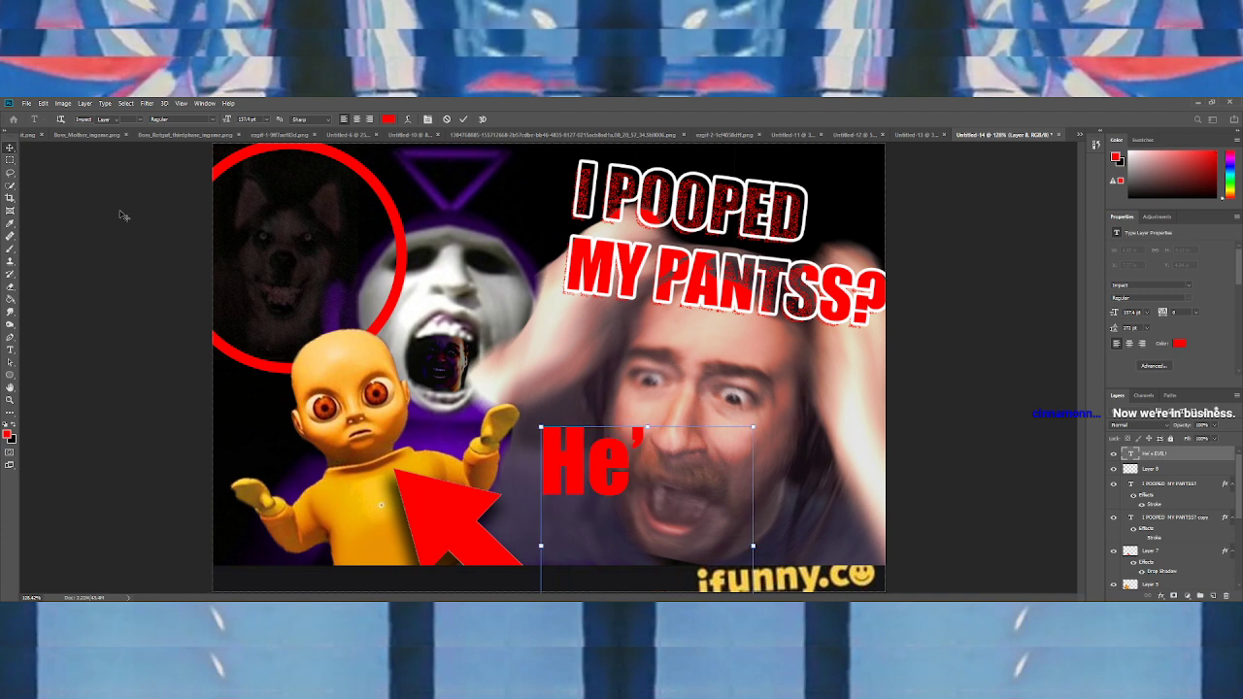
Move the new text up beside the Teletubby's mouth and correct the line break to put "He's" above "EVIL!"
{"action": "left_click_drag", "start_coordinate": [612, 473], "coordinate": [561, 321]}
{"action": "double_click", "coordinate": [583, 317]}
{"action": "left_click", "coordinate": [612, 317]}
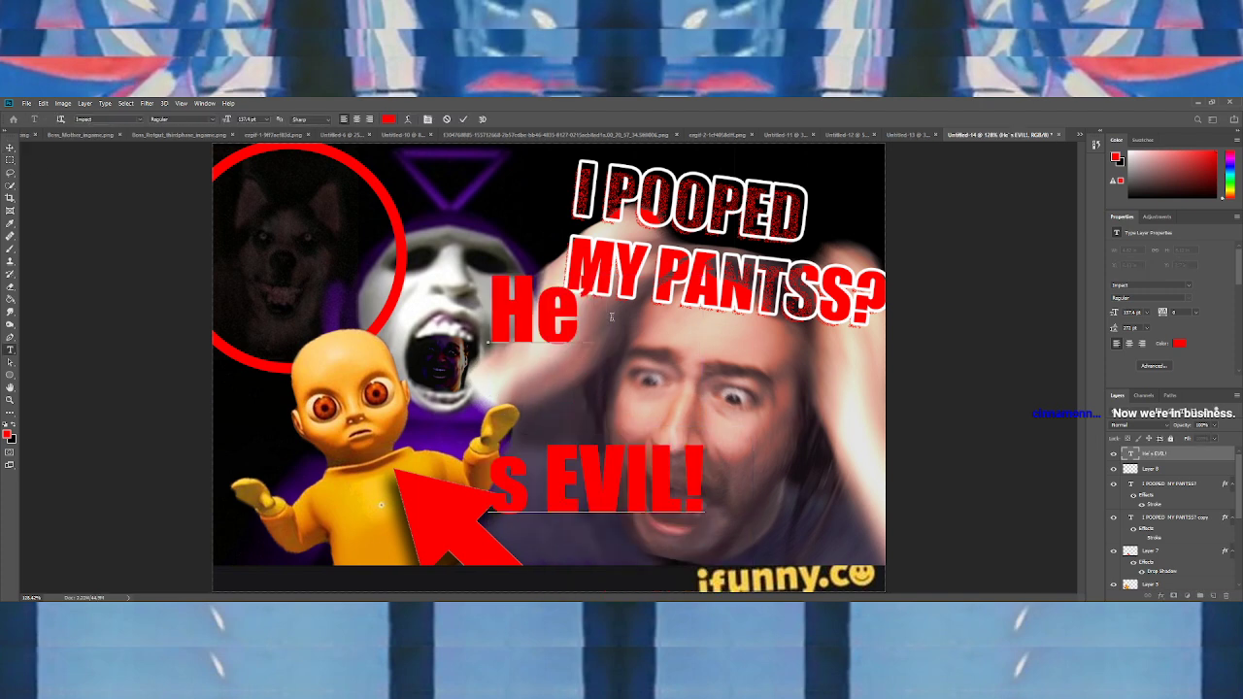
{"action": "key", "text": "BackSpace"}
{"action": "left_click", "coordinate": [665, 328]}
{"action": "key", "text": "Return"}
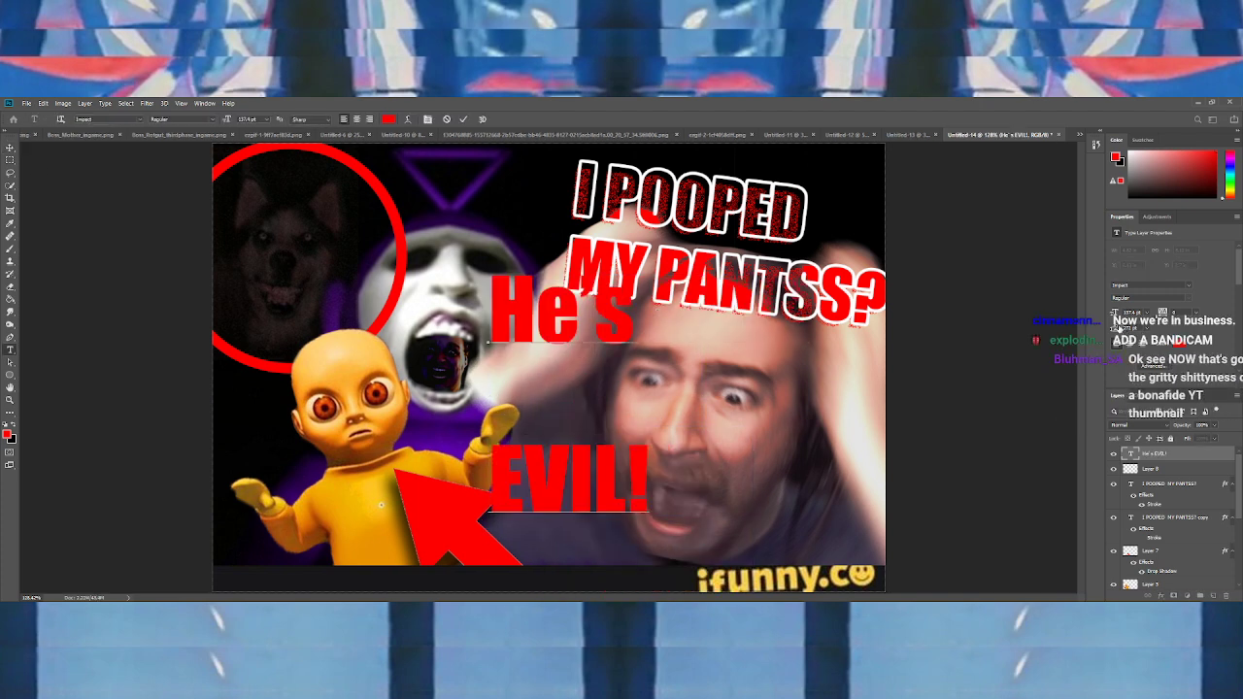
Tighten the new text's line spacing, scale it down and place it between the red arrow and the screaming face
{"action": "key", "text": "ctrl+a"}
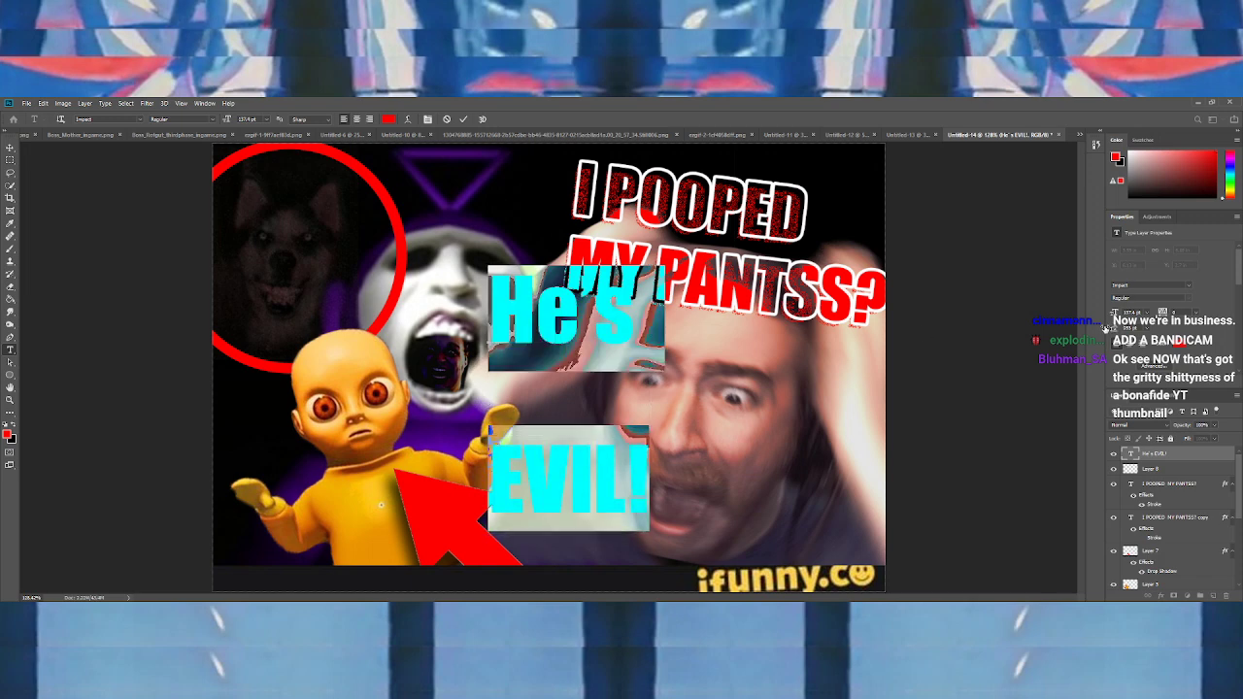
{"action": "left_click_drag", "start_coordinate": [1106, 329], "coordinate": [1068, 324]}
{"action": "left_click", "coordinate": [10, 149]}
{"action": "key", "text": "ctrl+t"}
{"action": "left_click_drag", "start_coordinate": [647, 353], "coordinate": [514, 359]}
{"action": "left_click_drag", "start_coordinate": [508, 370], "coordinate": [614, 506]}
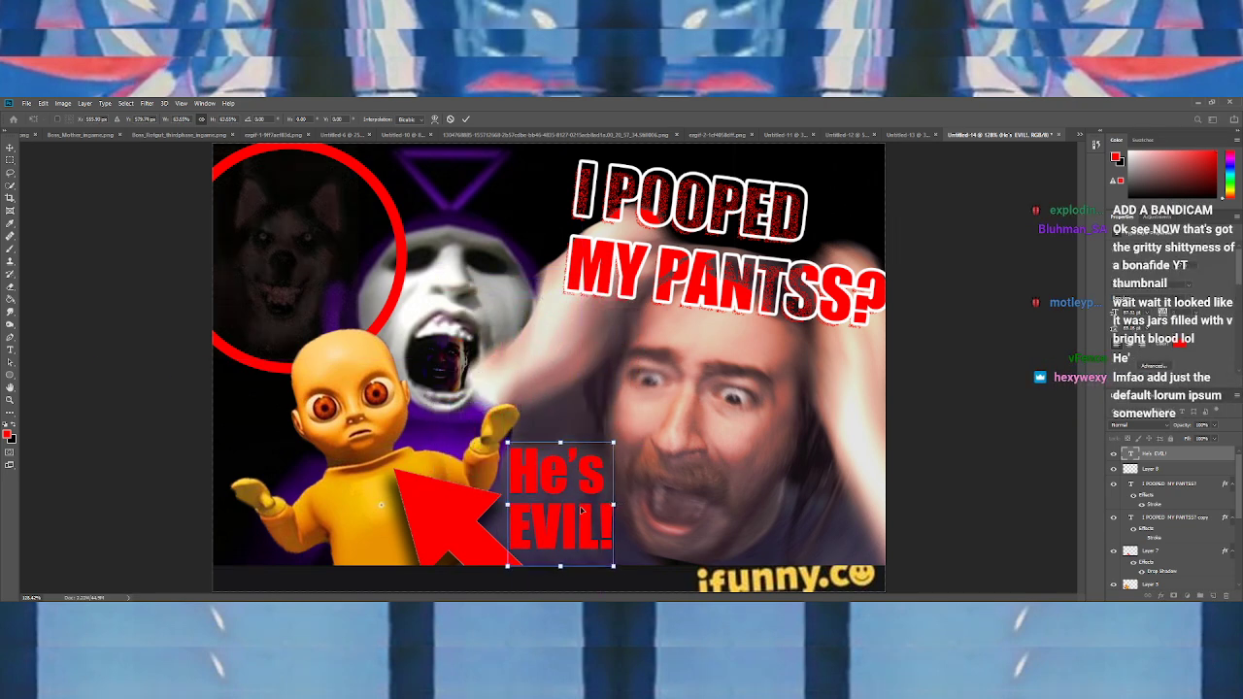
{"action": "key", "text": "Return"}
Browse fonts for the whole "He's EVIL!" text and change it to Architects Daughter
{"action": "double_click", "coordinate": [1131, 453]}
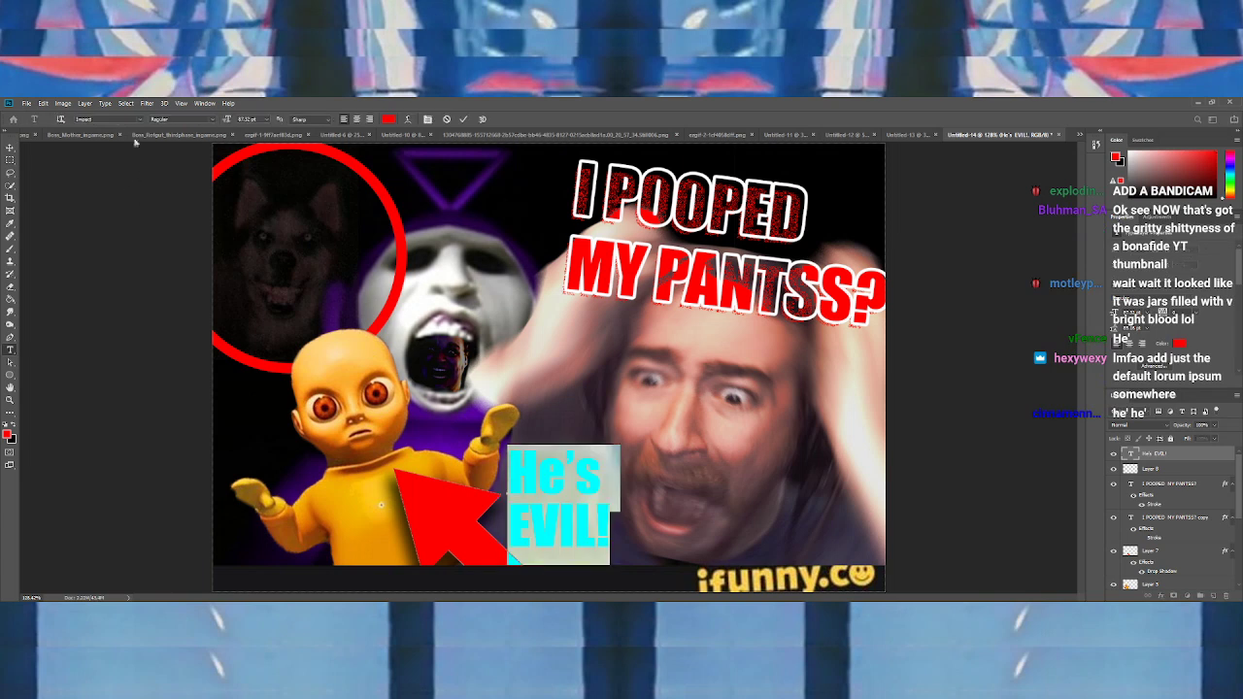
{"action": "left_click", "coordinate": [97, 119]}
{"action": "key", "text": "Down"}
{"action": "key", "text": "Down"}
{"action": "key", "text": "Down"}
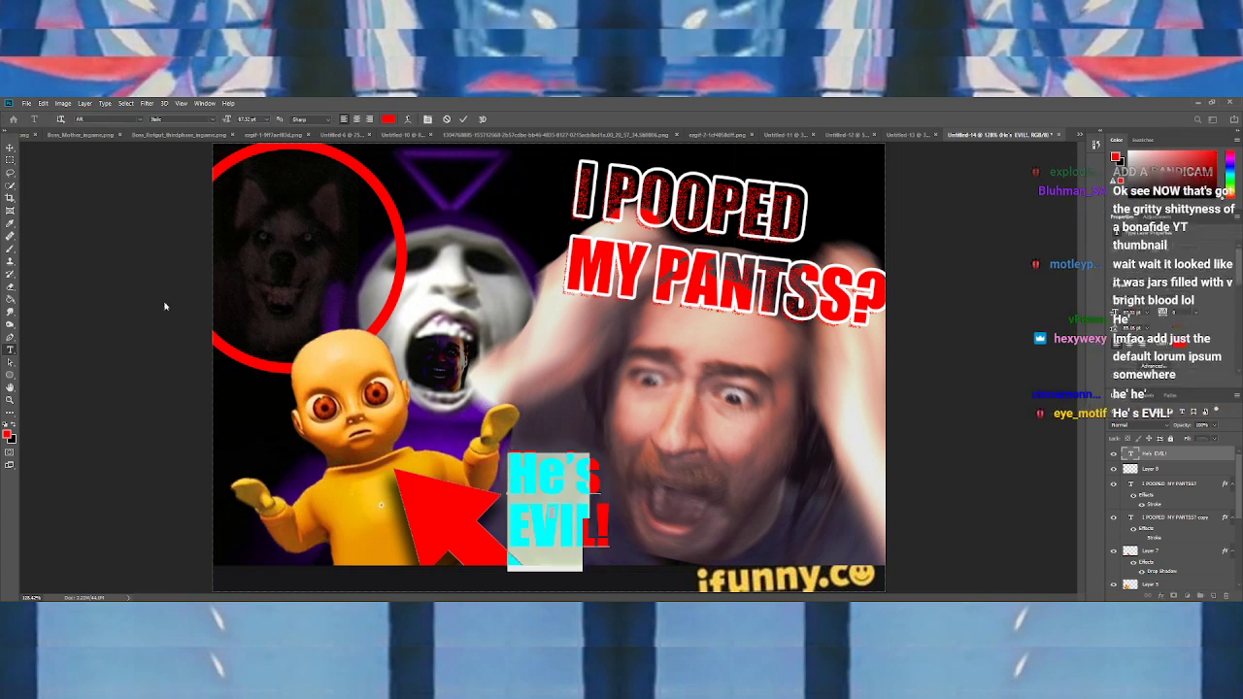
{"action": "key", "text": "Down"}
{"action": "key", "text": "Down"}
{"action": "key", "text": "Down"}
{"action": "key", "text": "Down"}
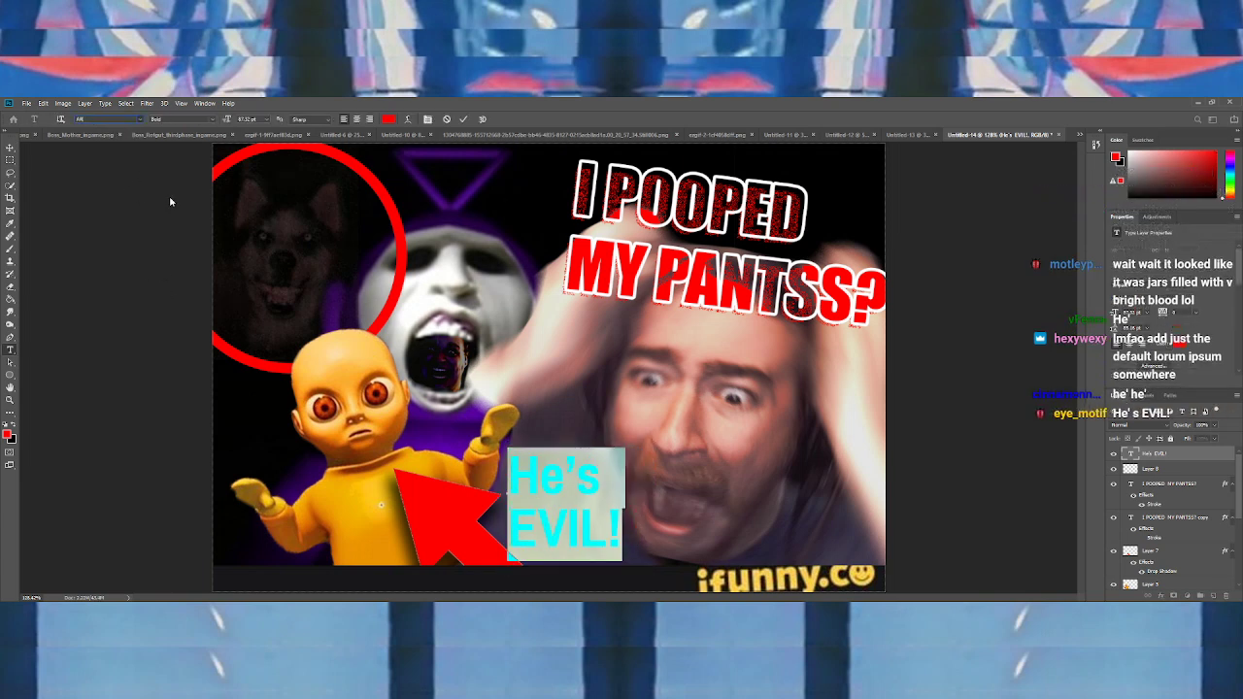
{"action": "left_click", "coordinate": [182, 160]}
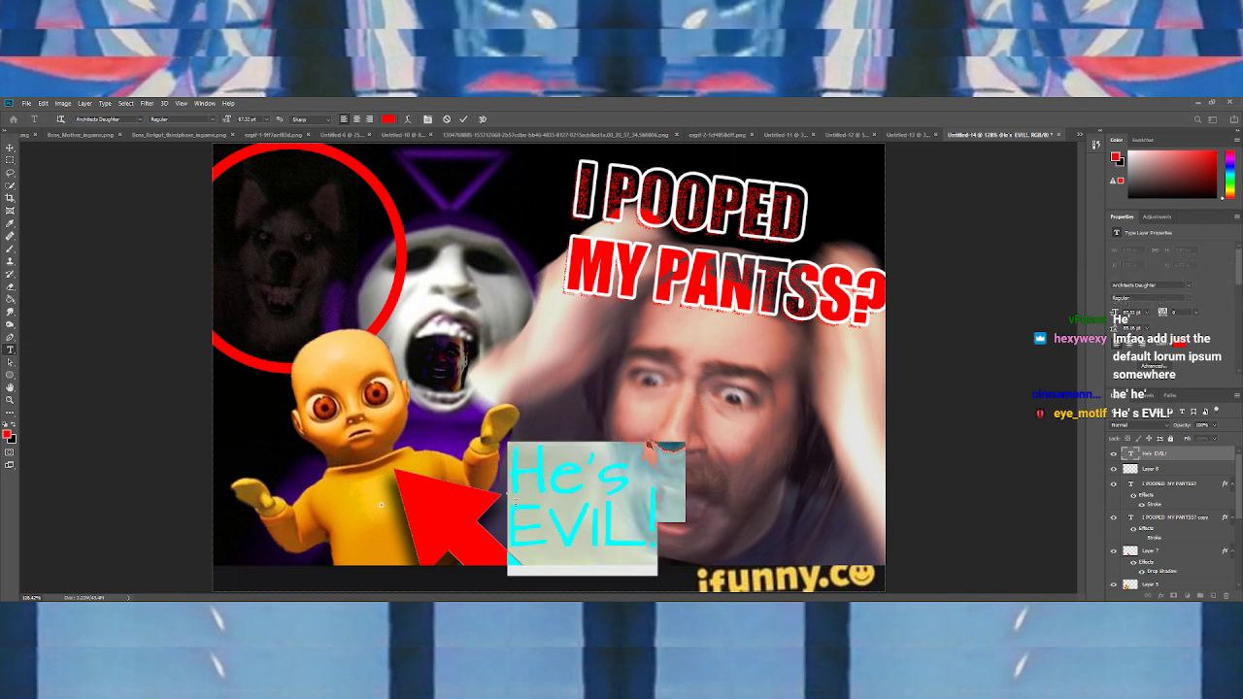
Finish editing the "He's EVIL!" text and move it slightly lower beside the red arrow
{"action": "left_click", "coordinate": [516, 530]}
{"action": "left_click", "coordinate": [10, 149]}
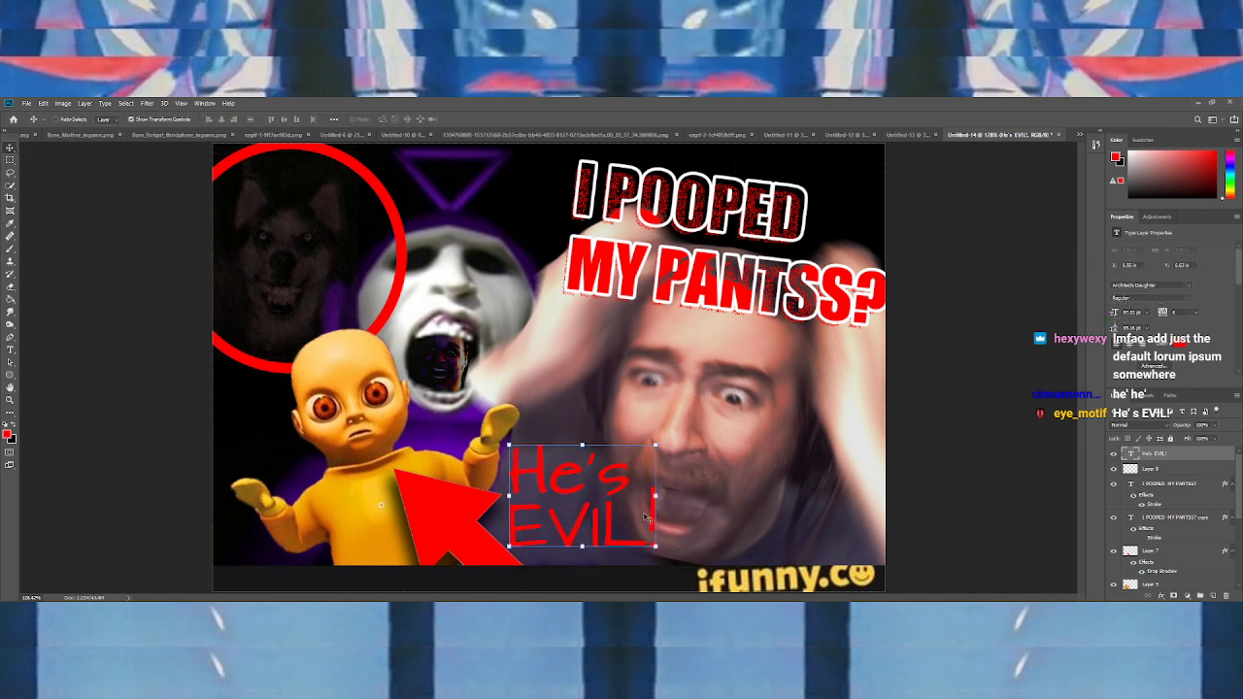
{"action": "left_click_drag", "start_coordinate": [629, 523], "coordinate": [627, 542]}
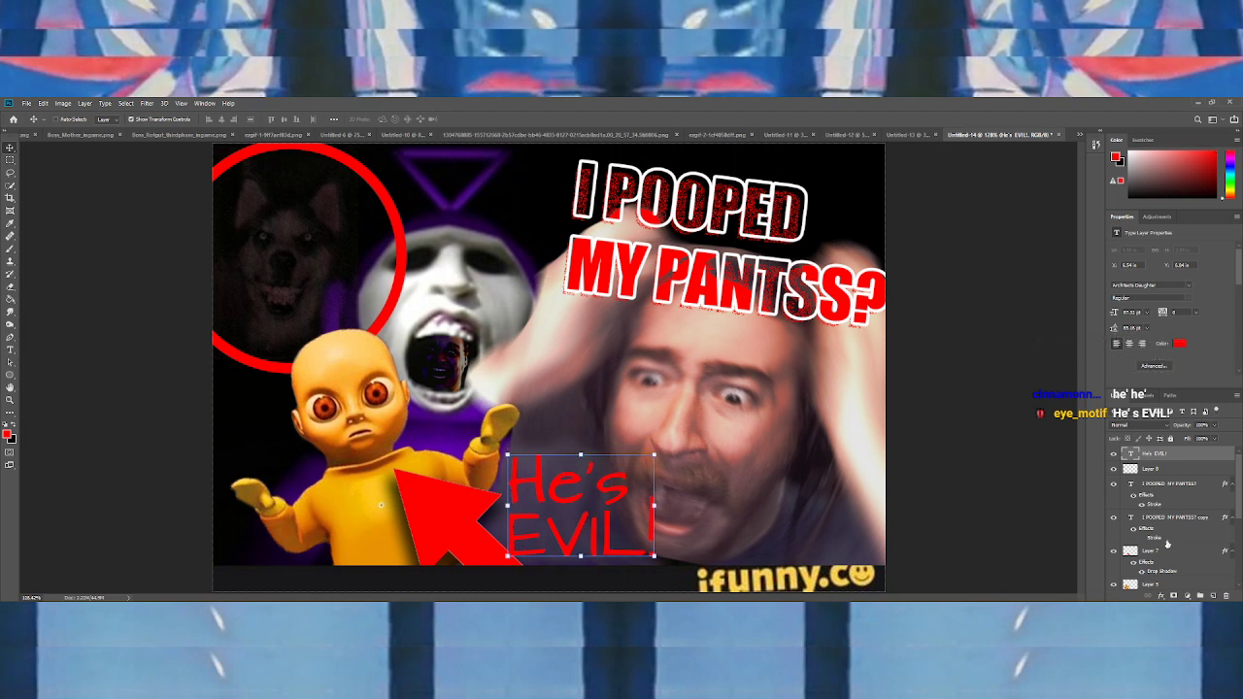
Duplicate the yellow baby's layer and select the copy
{"action": "left_click", "coordinate": [1170, 518]}
{"action": "scroll", "coordinate": [1147, 547], "scroll_direction": "down", "scroll_amount": 3}
{"action": "left_click", "coordinate": [1131, 496]}
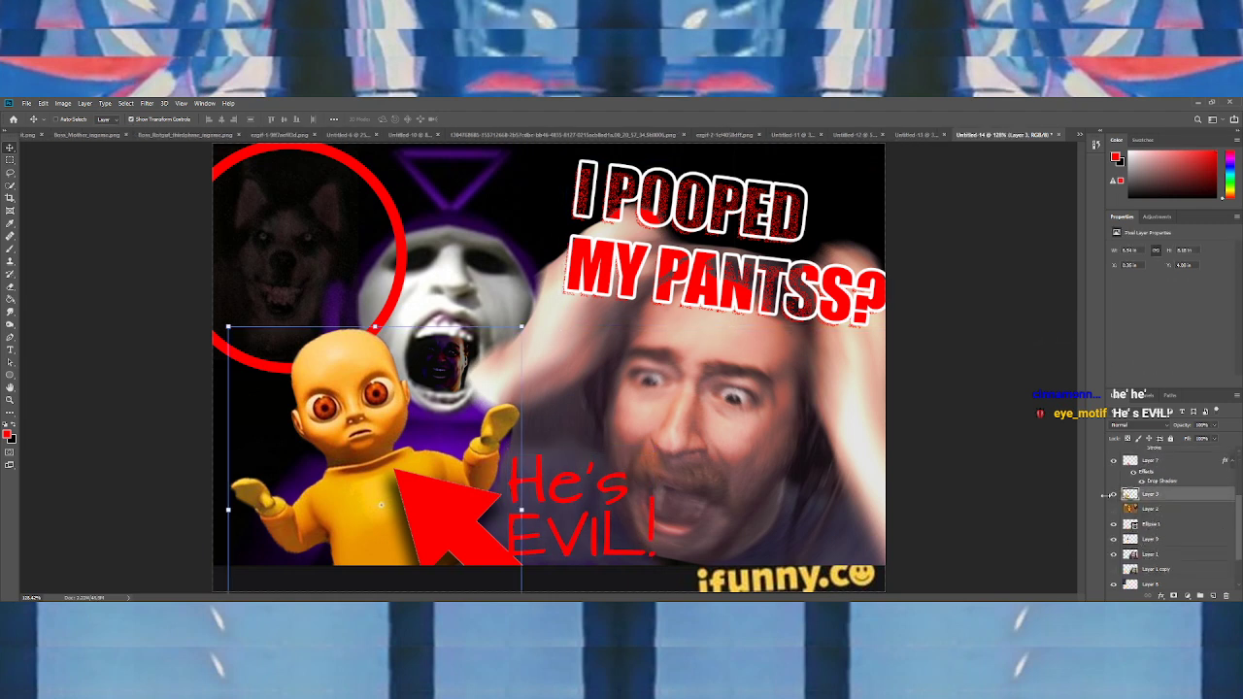
{"action": "left_click", "coordinate": [1106, 498]}
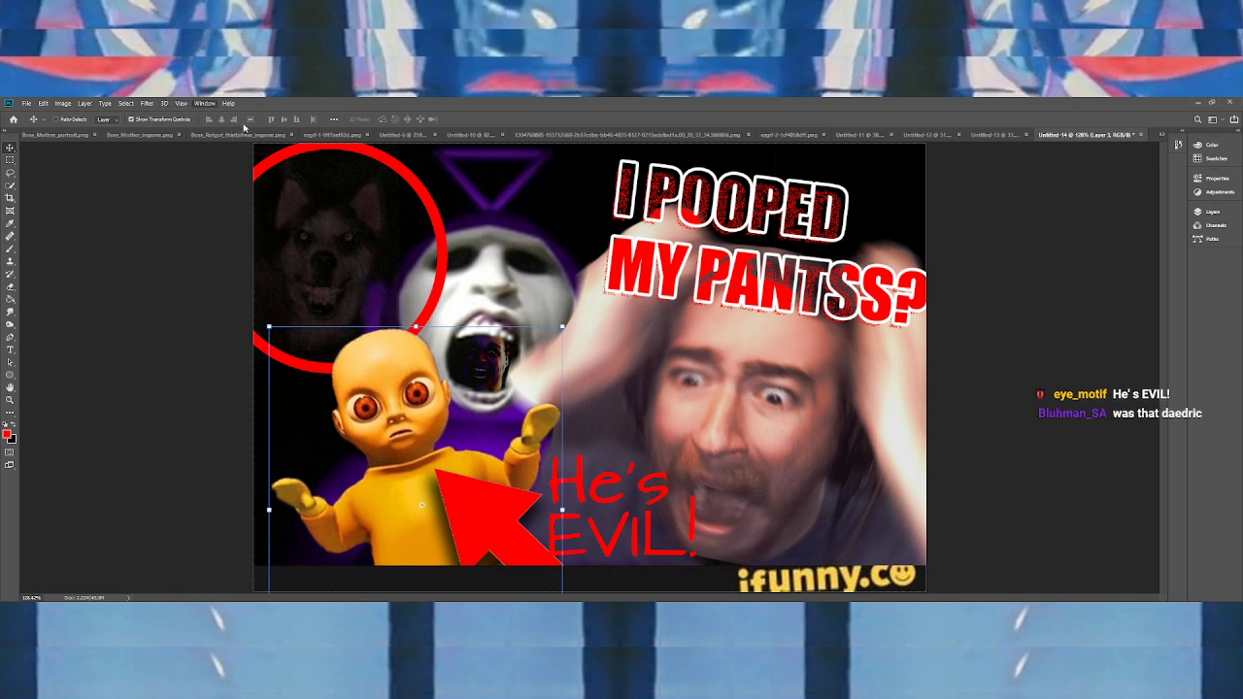
{"action": "left_click", "coordinate": [1238, 130]}
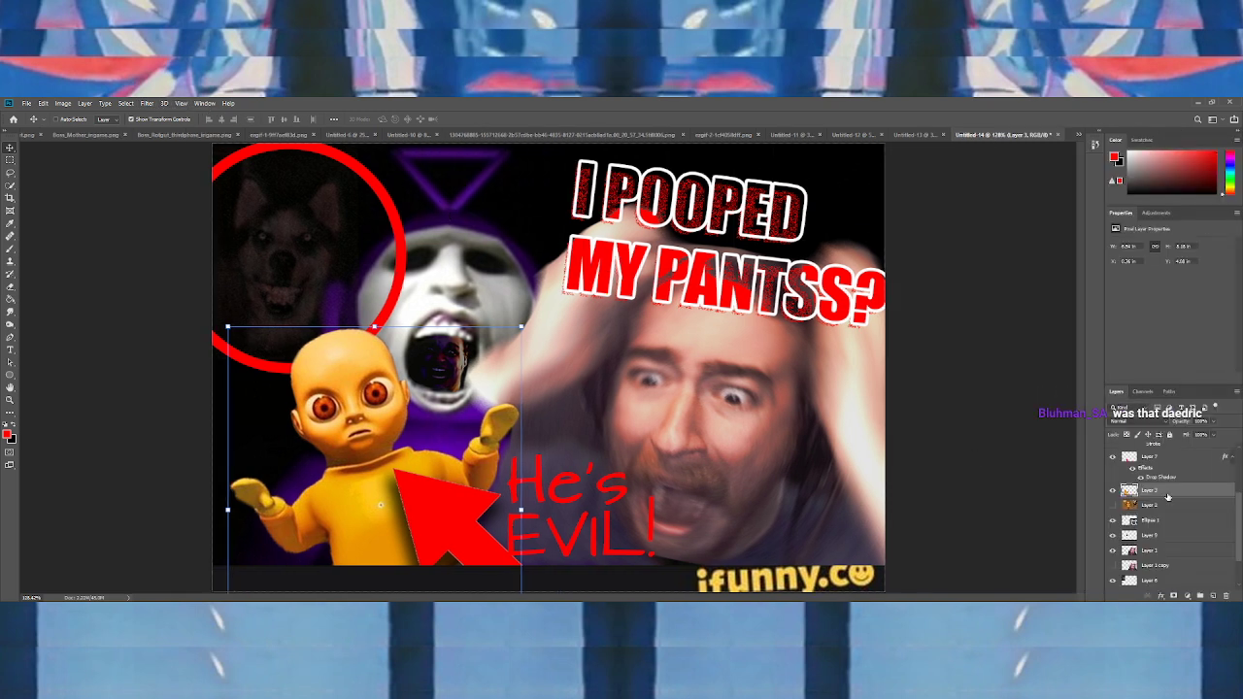
{"action": "left_click_drag", "start_coordinate": [1150, 496], "coordinate": [1148, 485]}
{"action": "left_click", "coordinate": [1113, 506]}
{"action": "left_click", "coordinate": [1154, 457]}
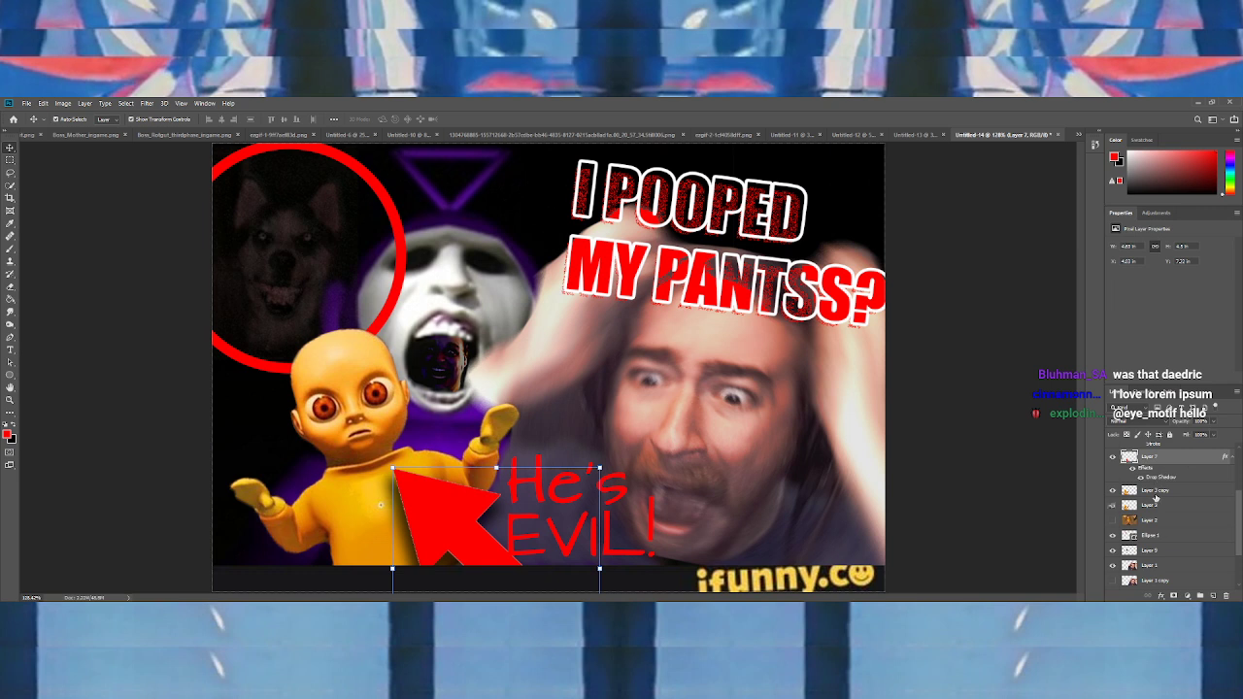
{"action": "left_click", "coordinate": [1163, 492]}
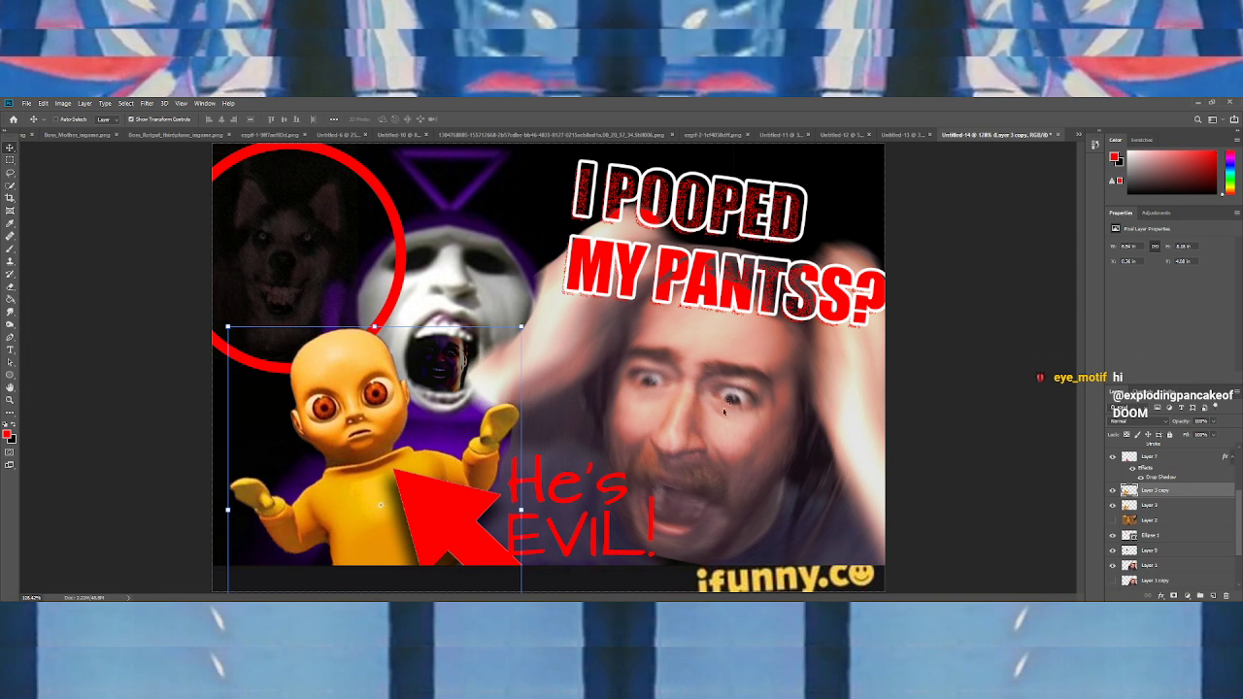
Try lens flares over the baby's eyes on the duplicate layer and delete that layer
{"action": "left_click", "coordinate": [870, 225]}
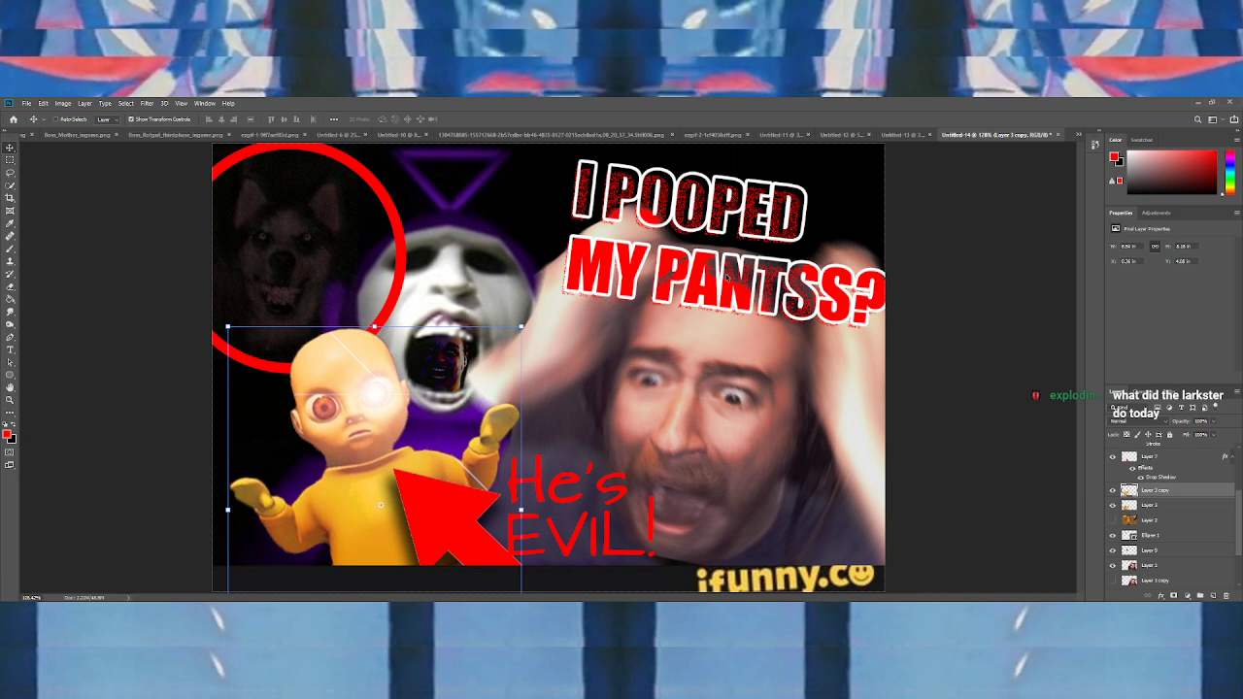
{"action": "left_click", "coordinate": [876, 229]}
{"action": "scroll", "coordinate": [549, 314], "scroll_direction": "down", "scroll_amount": 7}
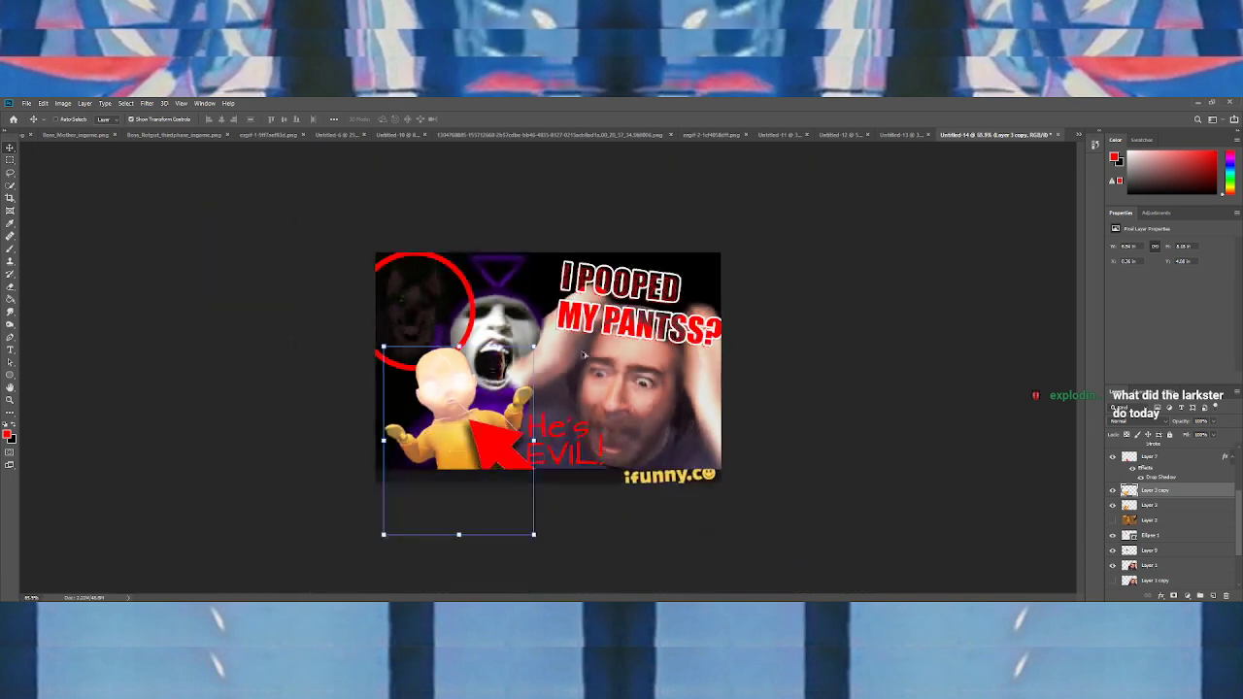
{"action": "key", "text": "Delete"}
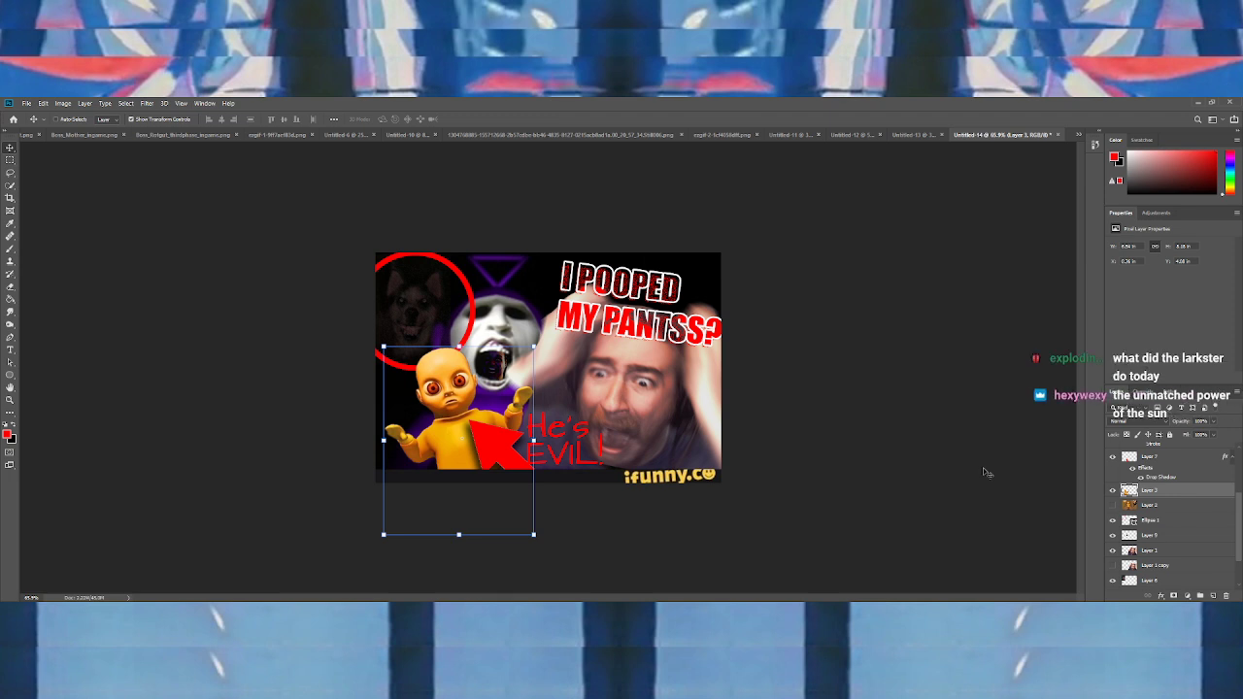
{"action": "left_click", "coordinate": [1186, 522]}
{"action": "scroll", "coordinate": [641, 400], "scroll_direction": "down", "scroll_amount": 2}
{"action": "scroll", "coordinate": [641, 400], "scroll_direction": "up", "scroll_amount": 3}
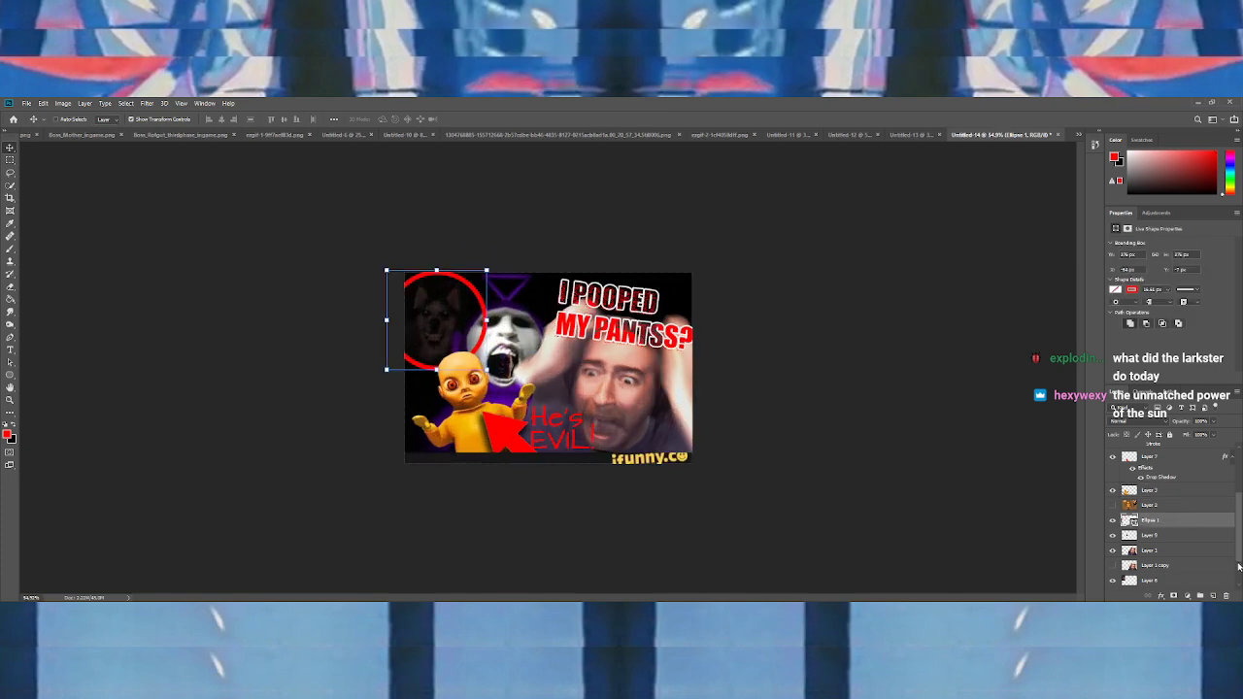
{"action": "left_click", "coordinate": [1187, 553]}
{"action": "scroll", "coordinate": [727, 458], "scroll_direction": "down", "scroll_amount": 6}
{"action": "scroll", "coordinate": [687, 449], "scroll_direction": "up", "scroll_amount": 6}
{"action": "scroll", "coordinate": [687, 451], "scroll_direction": "up", "scroll_amount": 1}
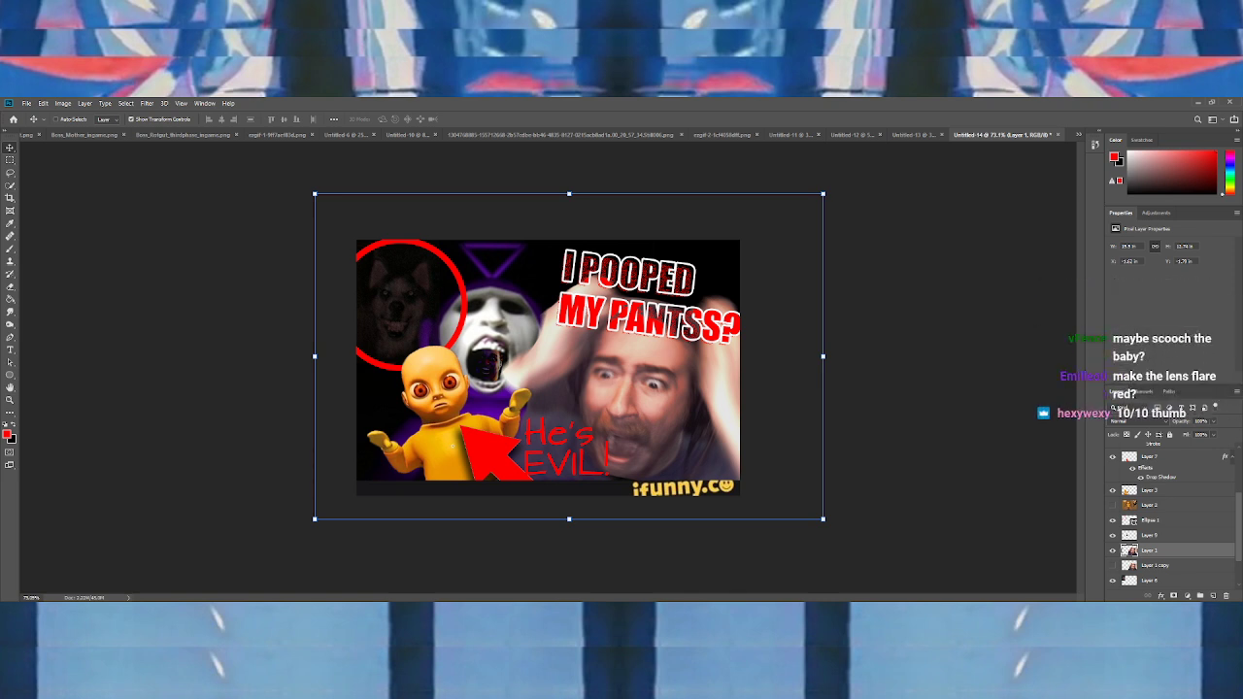
Shift the yellow baby slightly to the left, away from the Teletubby's open mouth
{"action": "left_click", "coordinate": [1156, 489]}
{"action": "left_click_drag", "start_coordinate": [476, 399], "coordinate": [470, 401]}
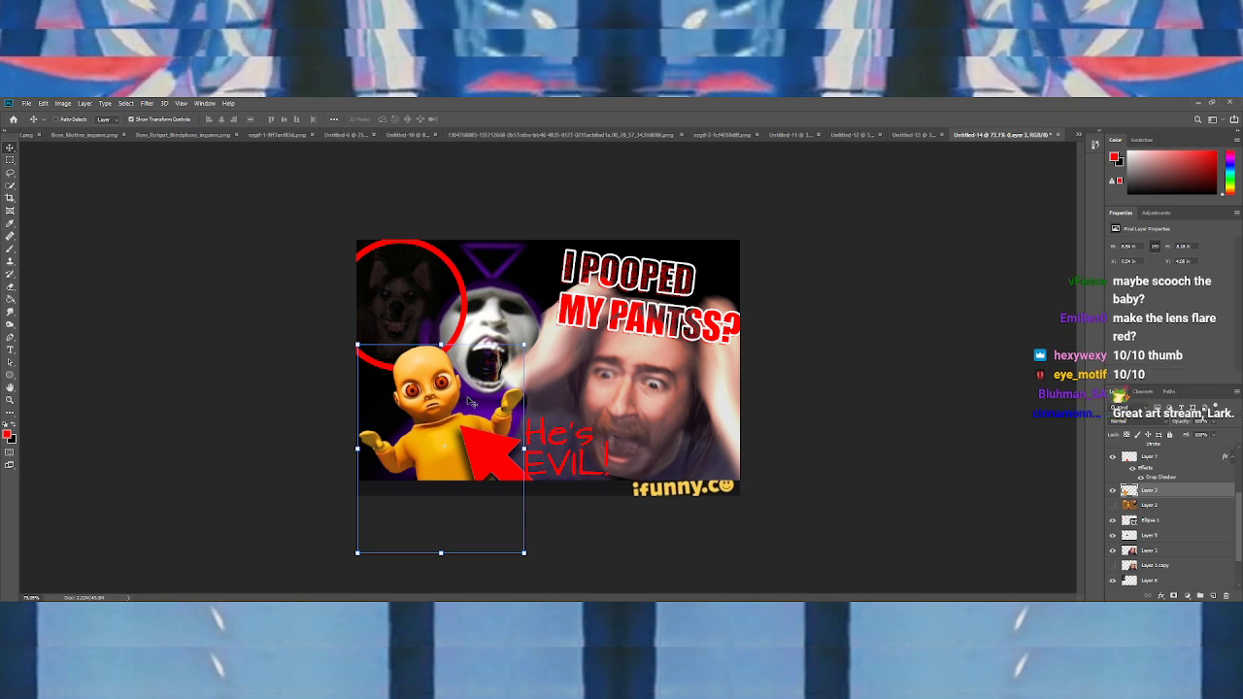
{"action": "left_click", "coordinate": [15, 290]}
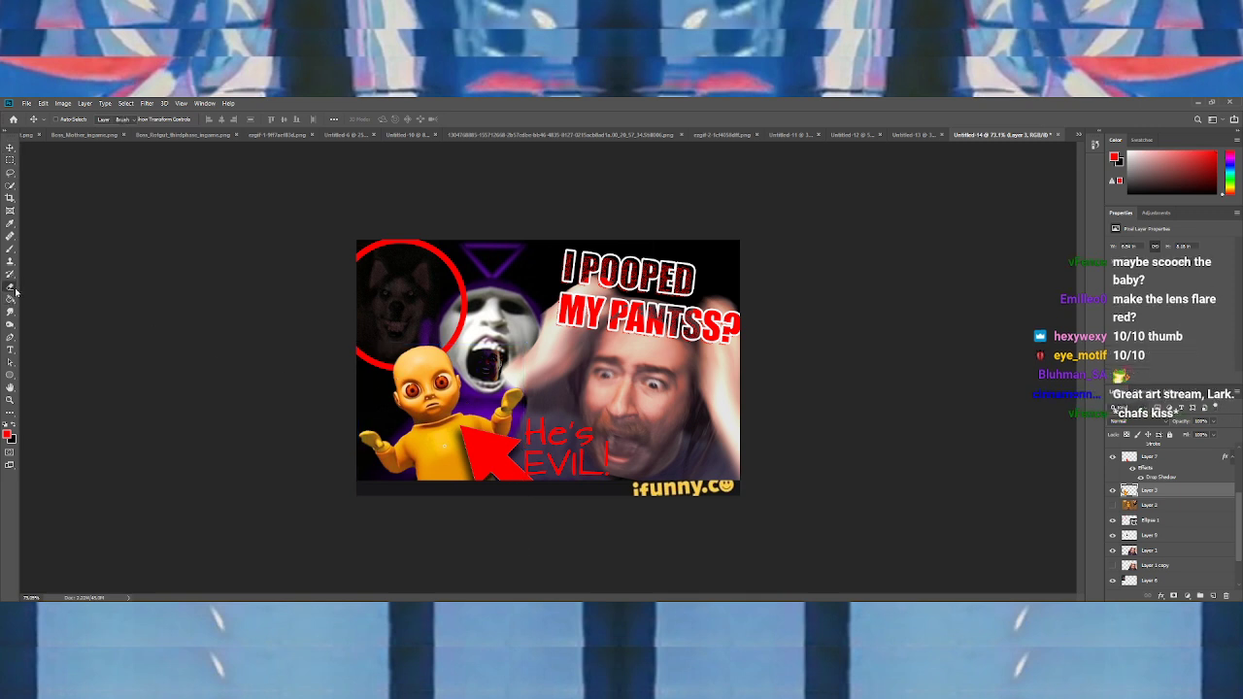
{"action": "left_click", "coordinate": [12, 298]}
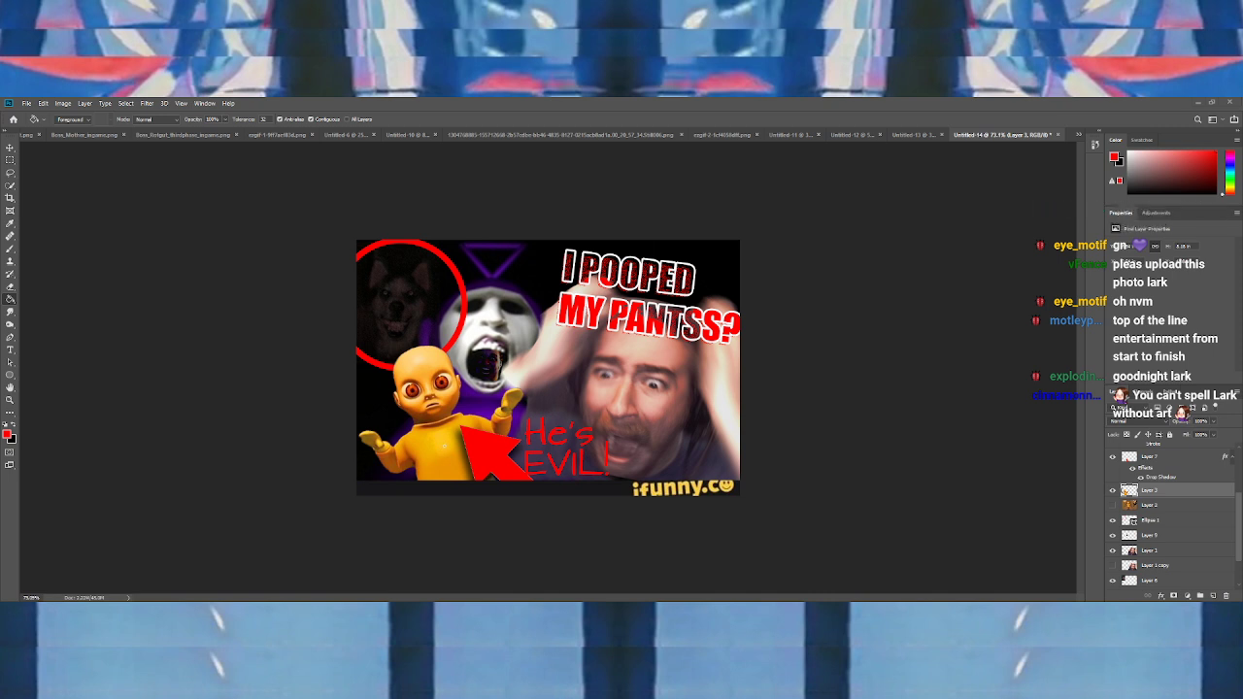
{"action": "key", "text": "ctrl+v"}
{"action": "left_click", "coordinate": [10, 147]}
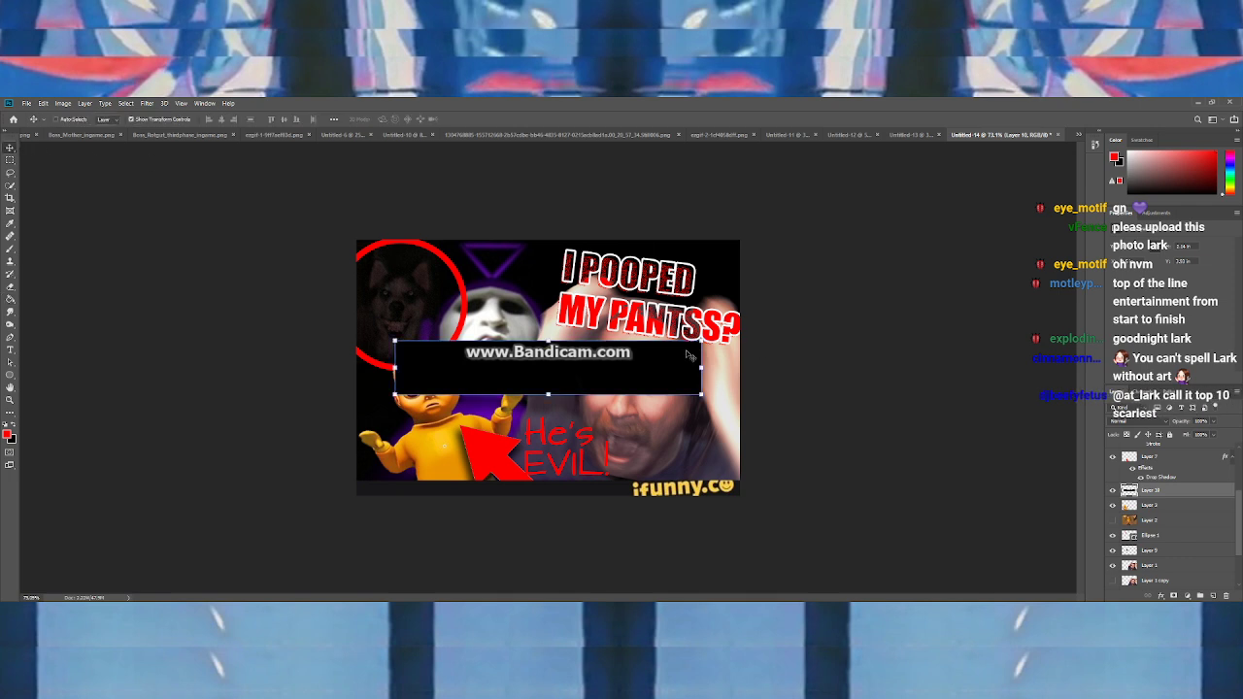
{"action": "left_click_drag", "start_coordinate": [701, 368], "coordinate": [573, 368]}
{"action": "left_click_drag", "start_coordinate": [544, 362], "coordinate": [568, 249]}
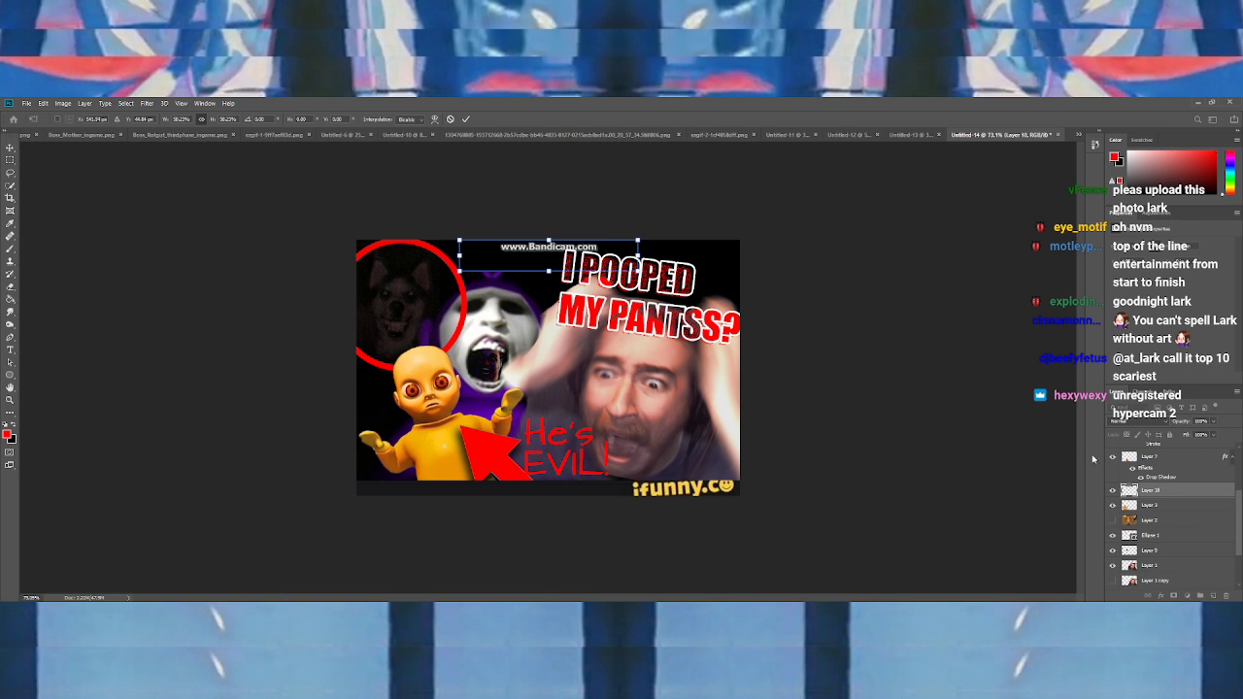
Apply the watermark's transformation and change its blend mode to drop out the black background, keeping only the white text
{"action": "key", "text": "Return"}
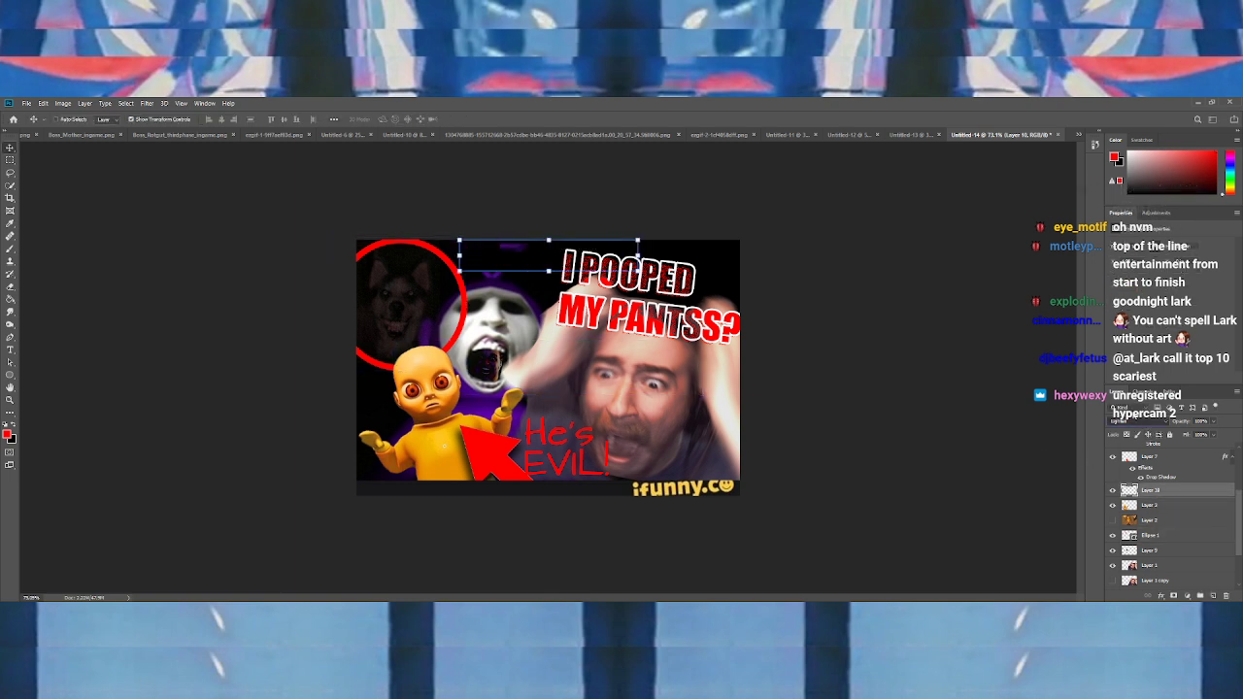
{"action": "left_click", "coordinate": [1155, 520]}
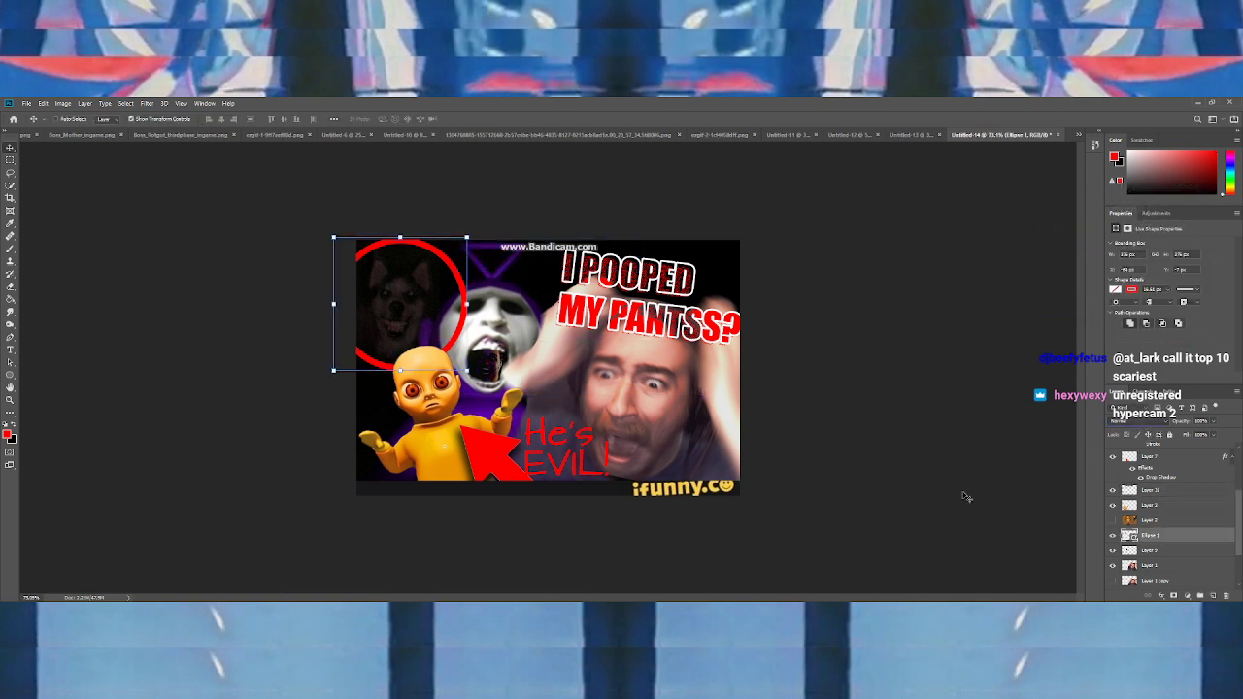
{"action": "left_click", "coordinate": [1202, 556]}
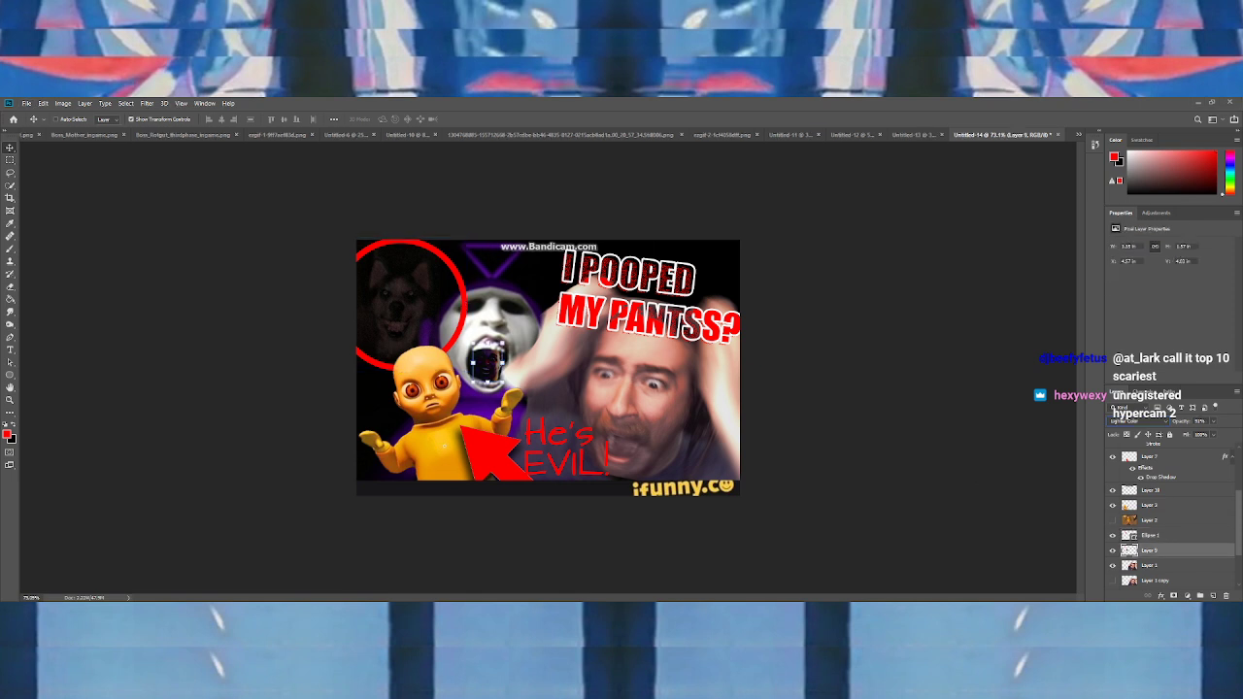